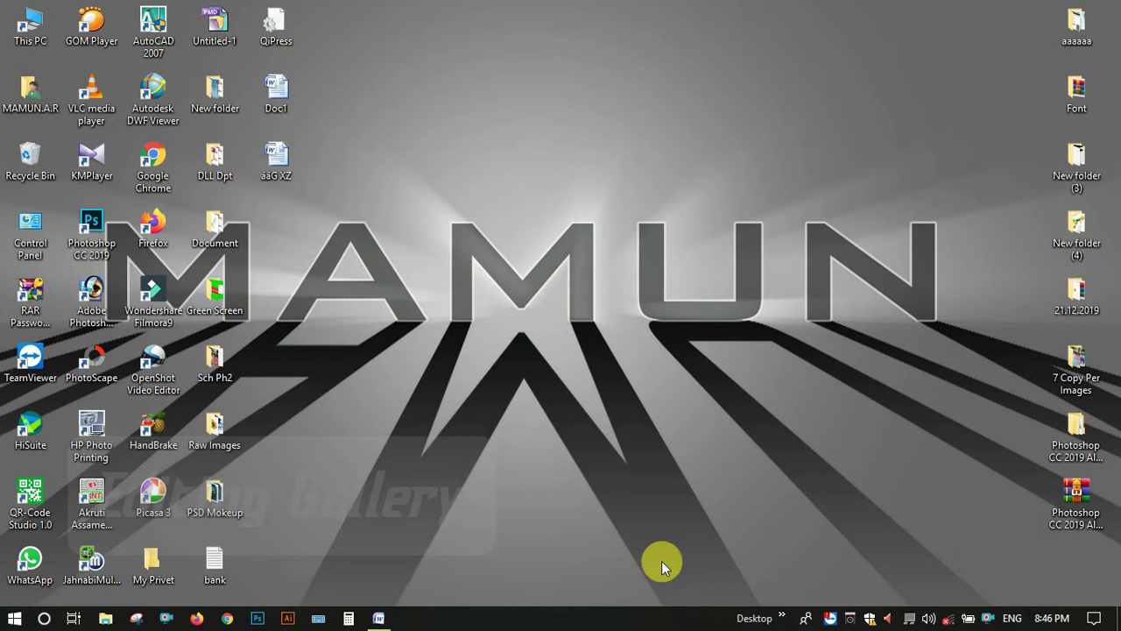
# Colour the bracketed fourth line of the Word document red
pyautogui.click(379, 618)
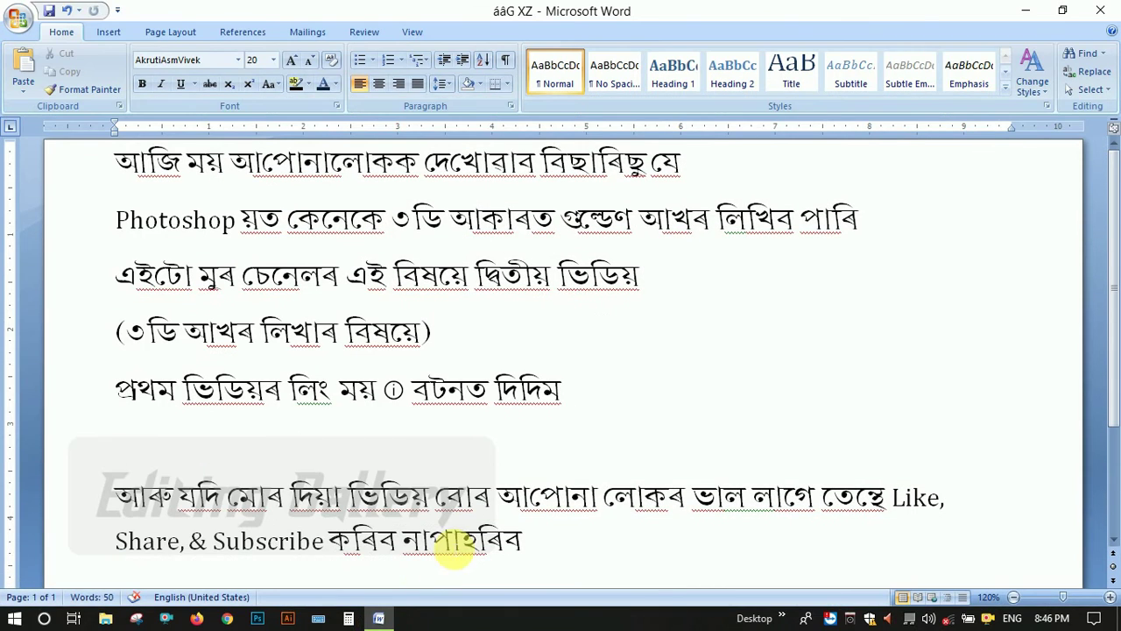
pyautogui.moveTo(121, 333); pyautogui.dragTo(440, 347)
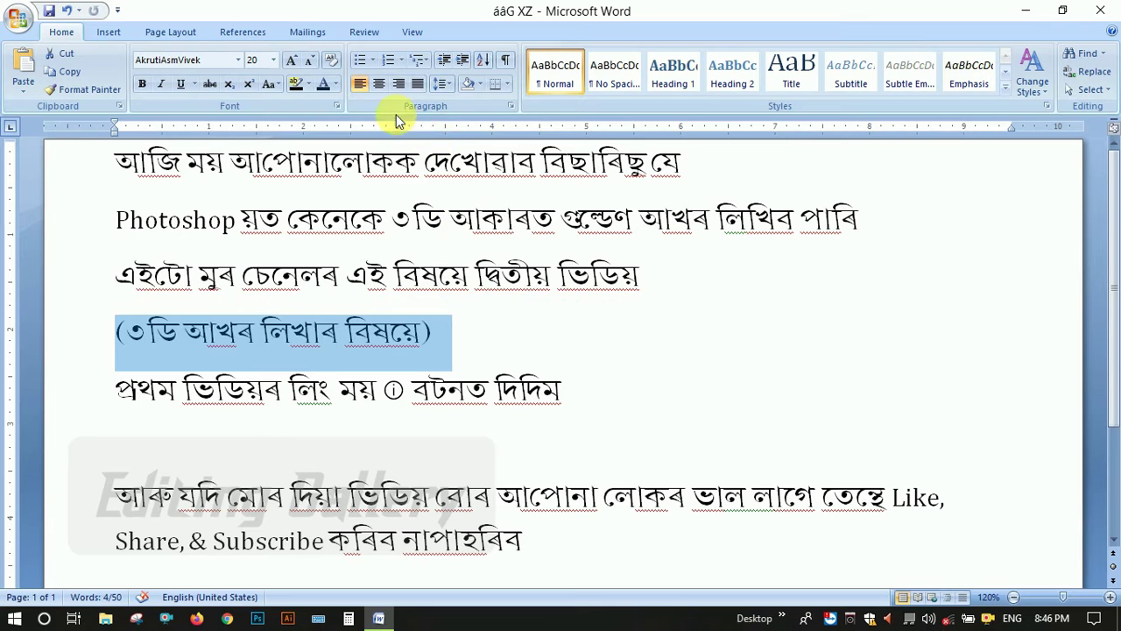
pyautogui.click(336, 85)
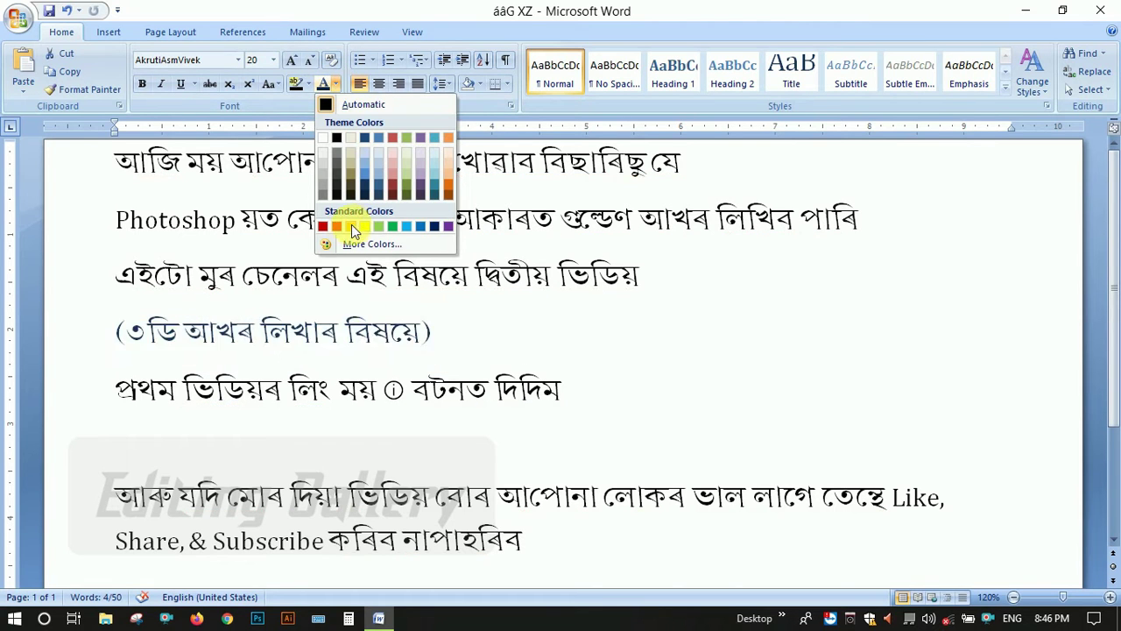
pyautogui.click(323, 226)
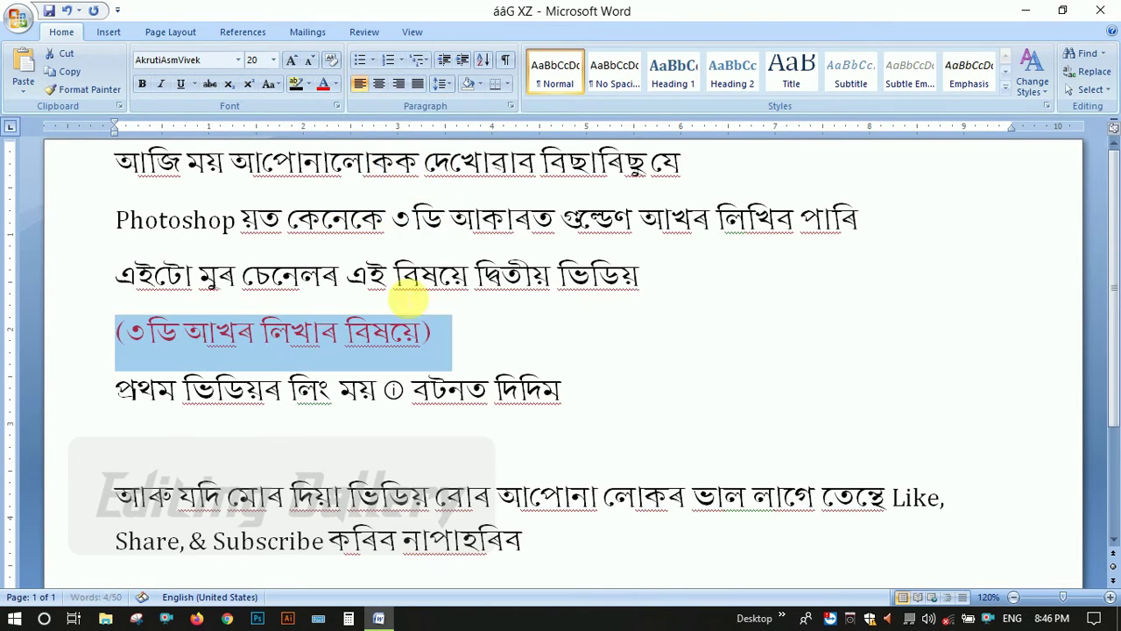
pyautogui.click(511, 345)
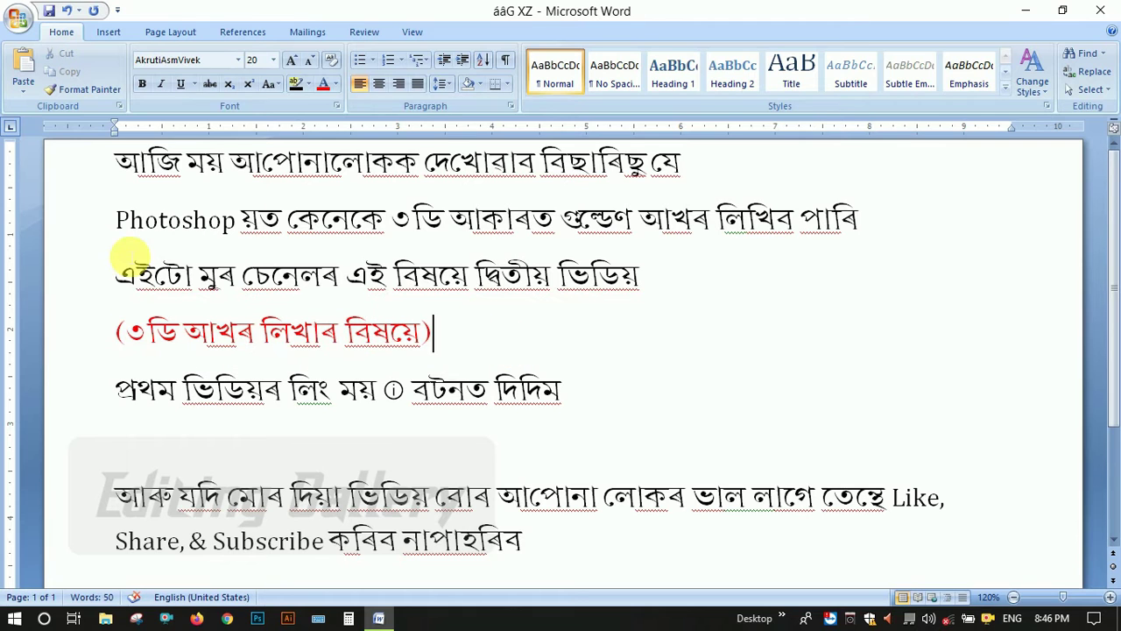
# Colour the word Photoshop blue-grey and the word Like light blue
pyautogui.moveTo(116, 221); pyautogui.dragTo(237, 221)
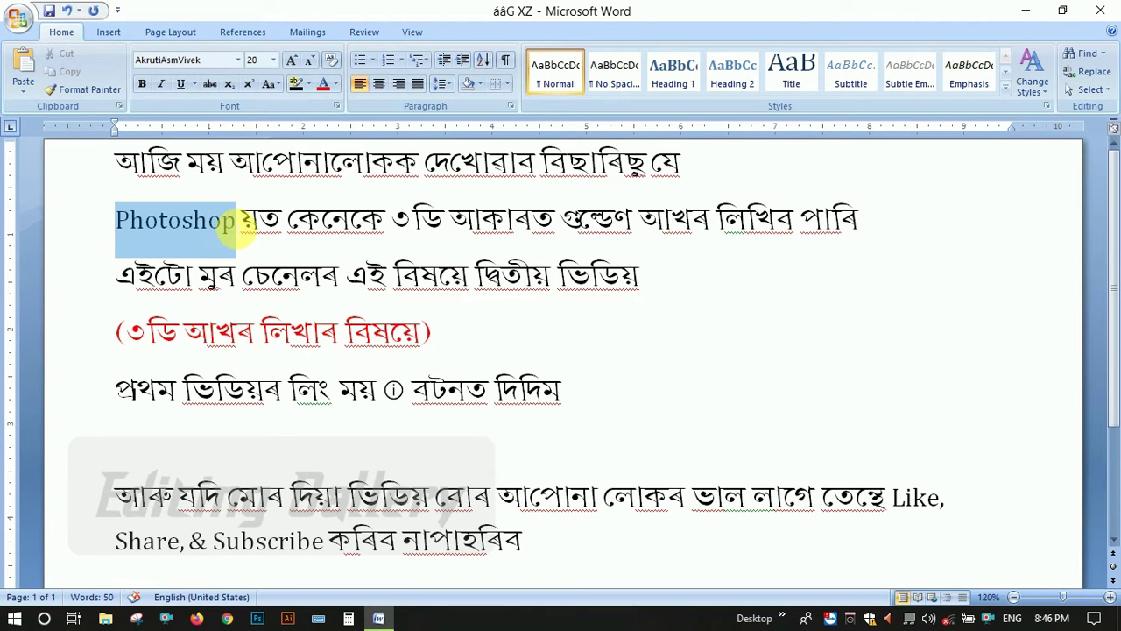
pyautogui.click(335, 84)
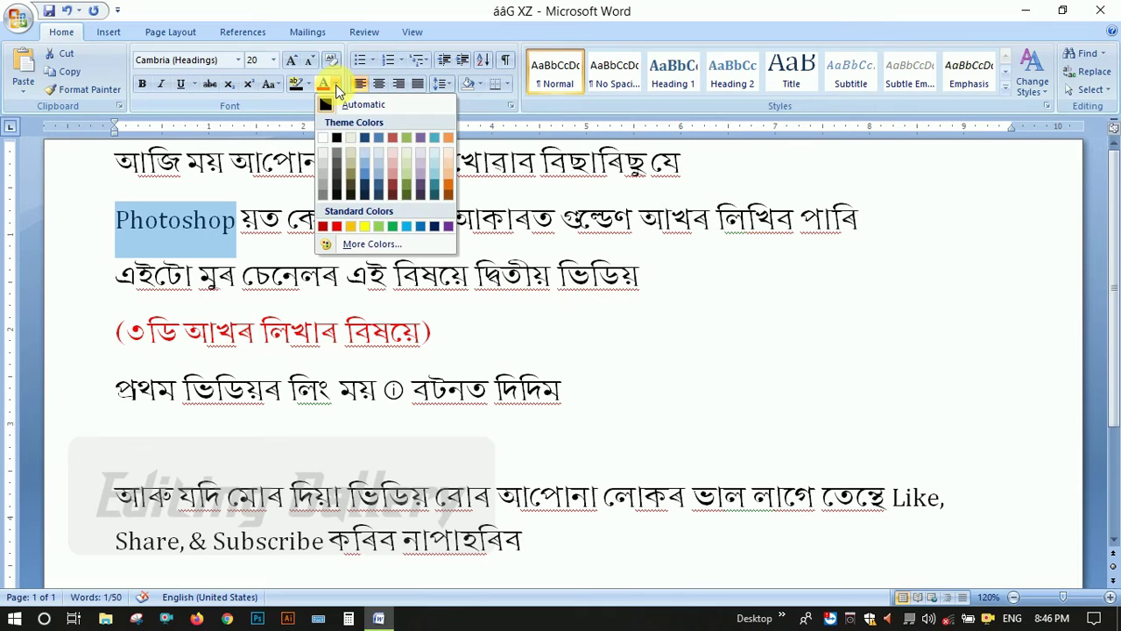
pyautogui.click(363, 174)
pyautogui.click(618, 333)
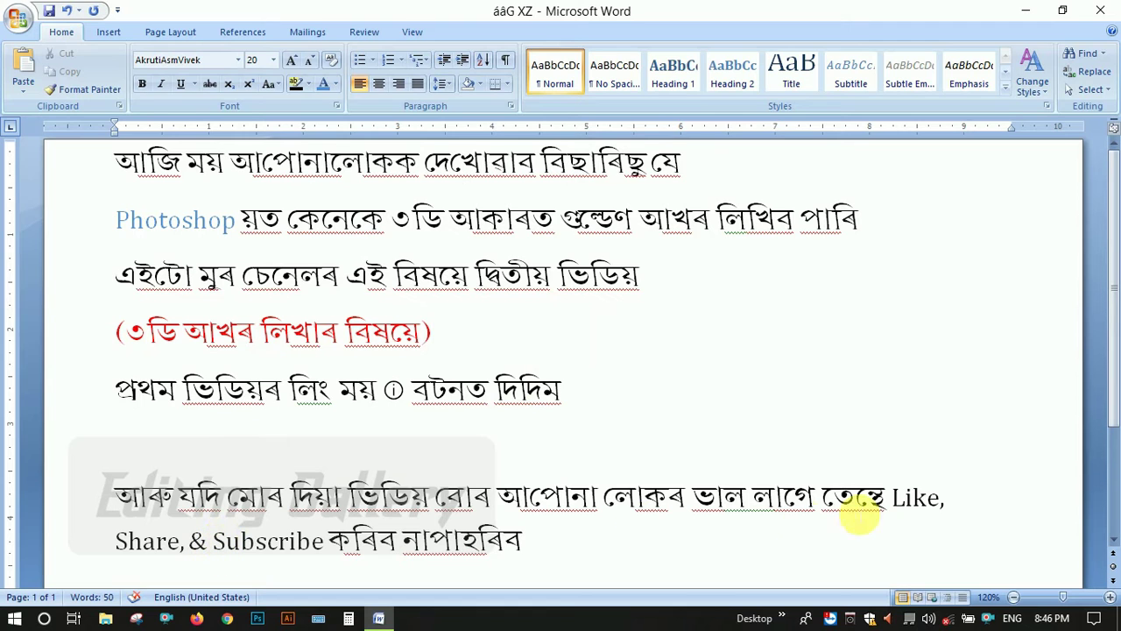
pyautogui.moveTo(892, 507); pyautogui.dragTo(942, 513)
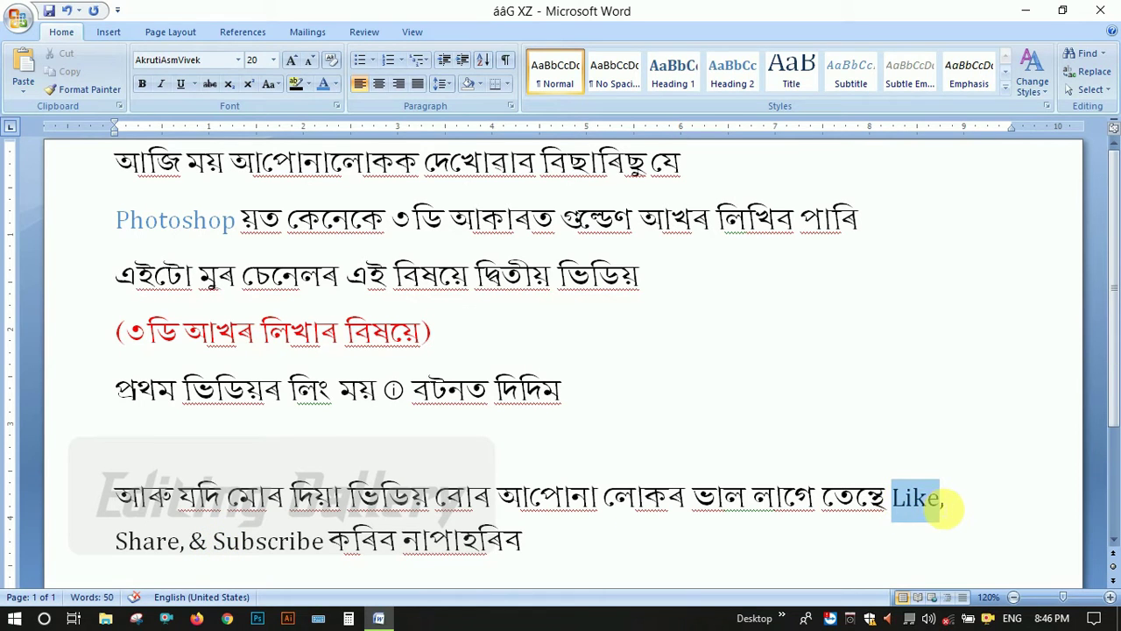
pyautogui.click(323, 88)
pyautogui.click(683, 422)
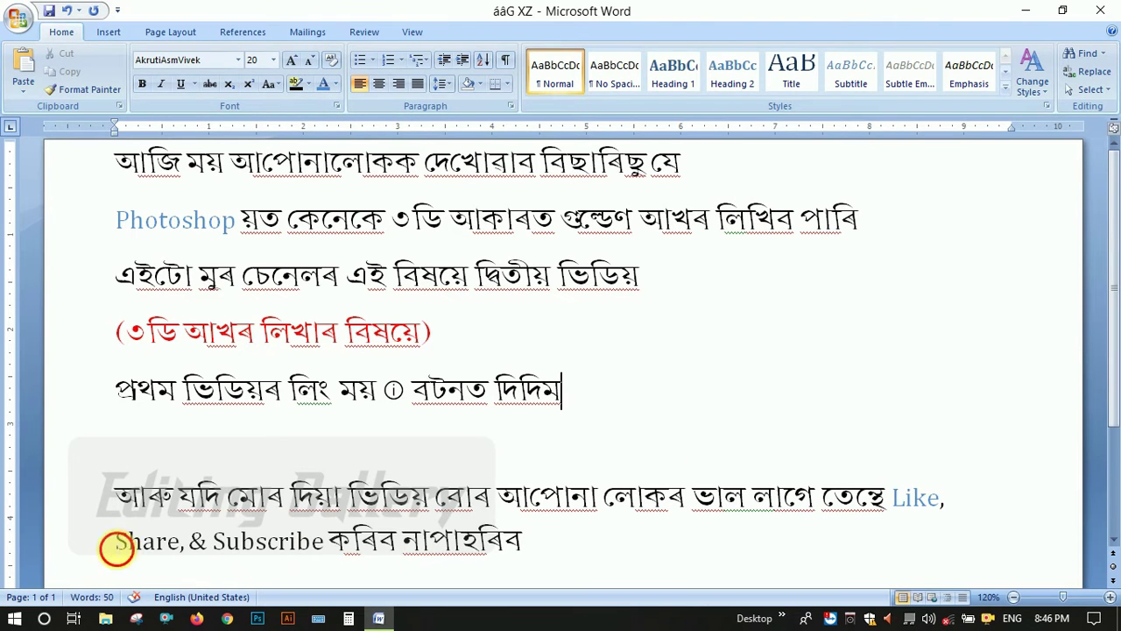
# Colour the word Share blue-grey and the word Subscribe red
pyautogui.moveTo(117, 543); pyautogui.dragTo(180, 543)
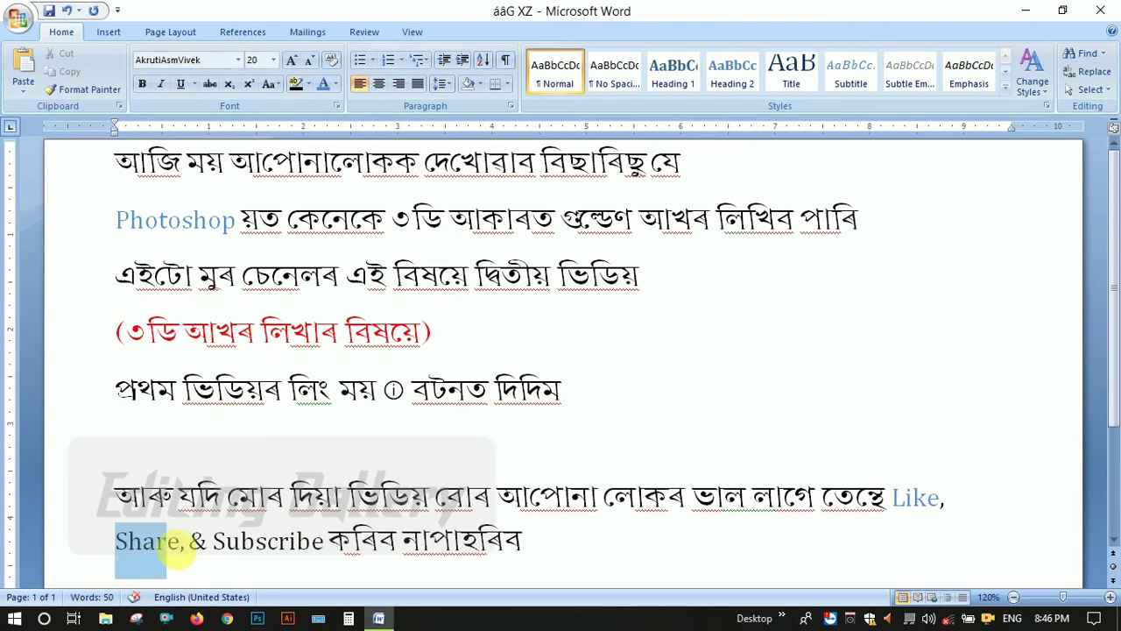
pyautogui.click(335, 83)
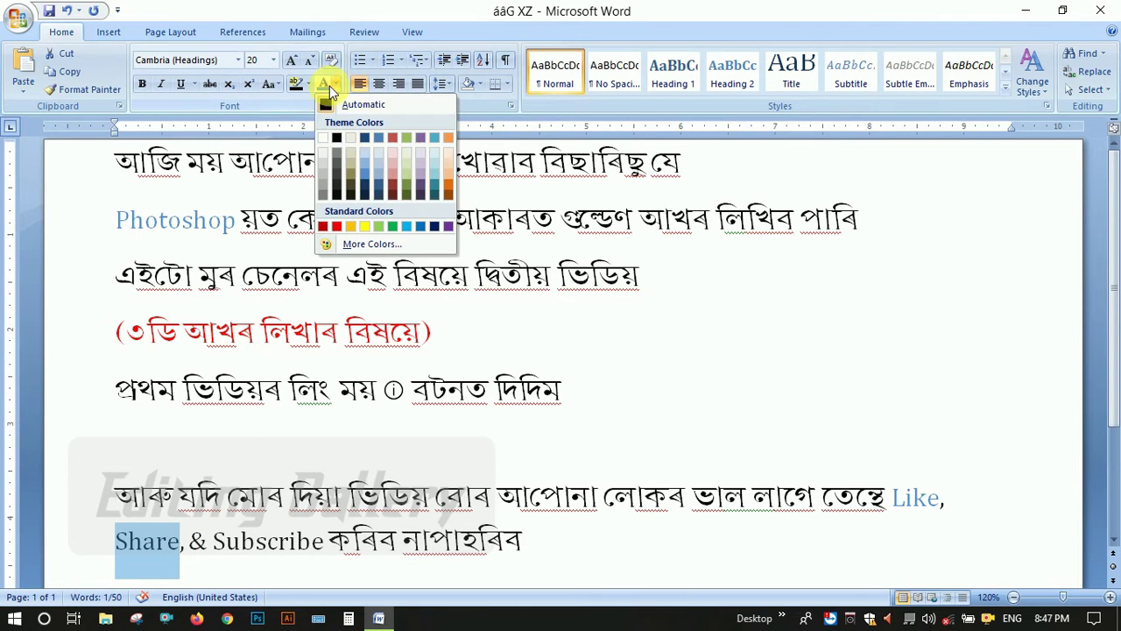
pyautogui.click(378, 190)
pyautogui.click(595, 306)
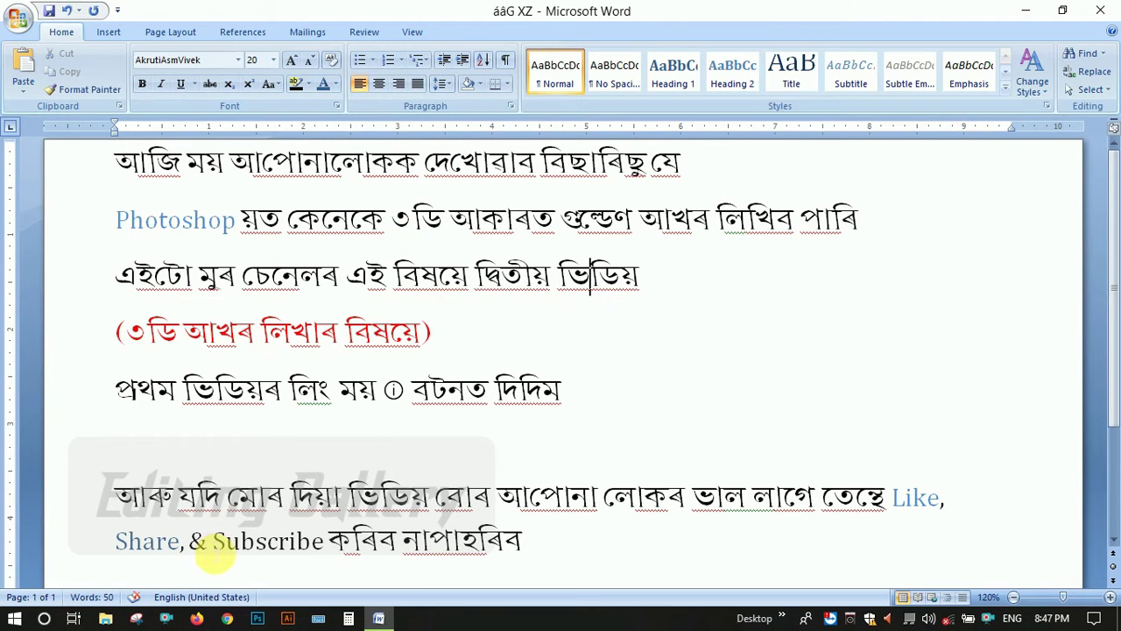
pyautogui.moveTo(215, 547); pyautogui.dragTo(322, 545)
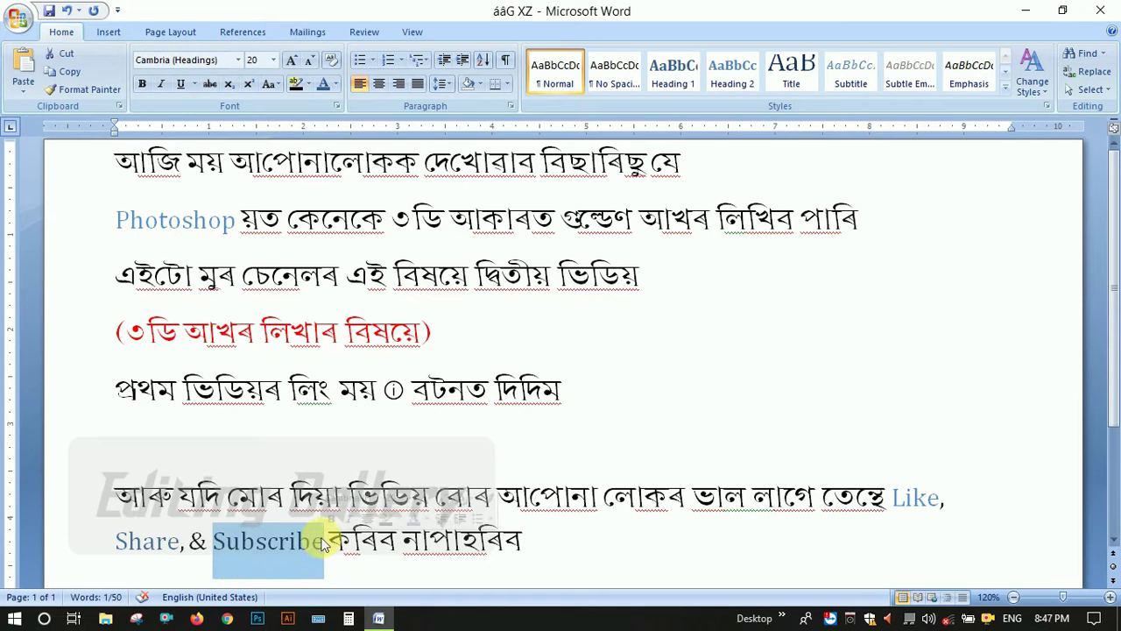
pyautogui.click(335, 85)
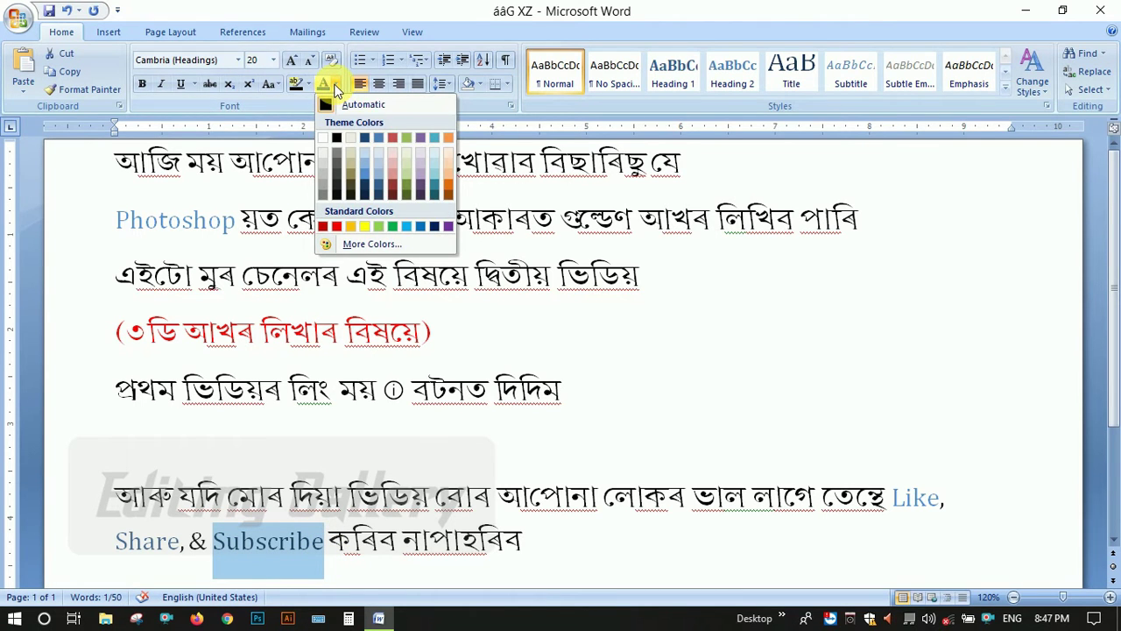
pyautogui.click(332, 226)
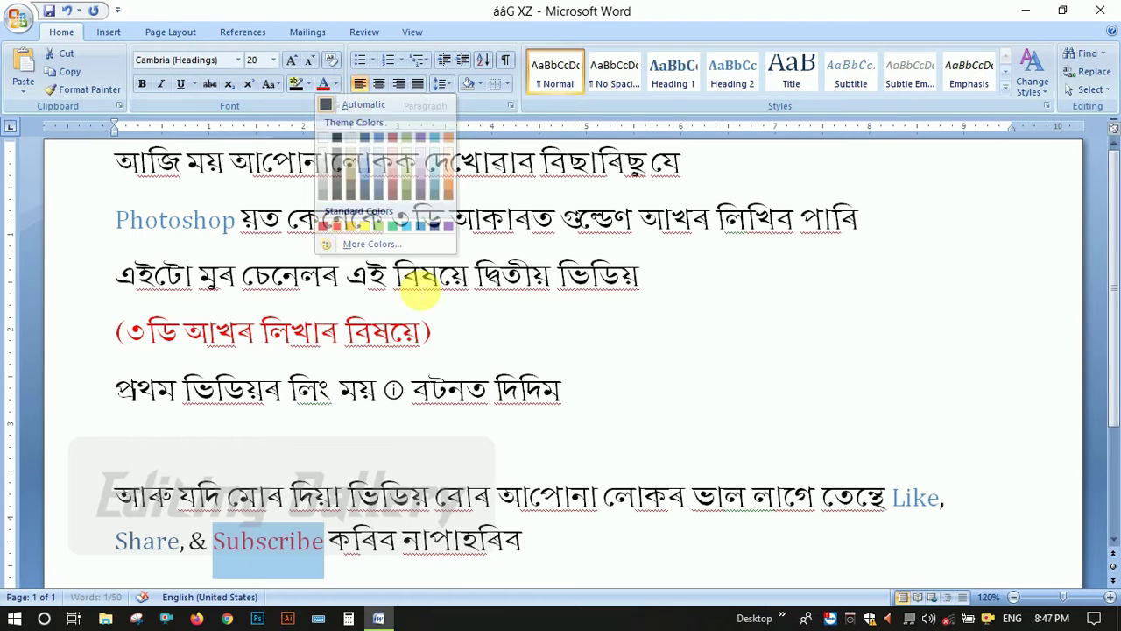
pyautogui.click(645, 340)
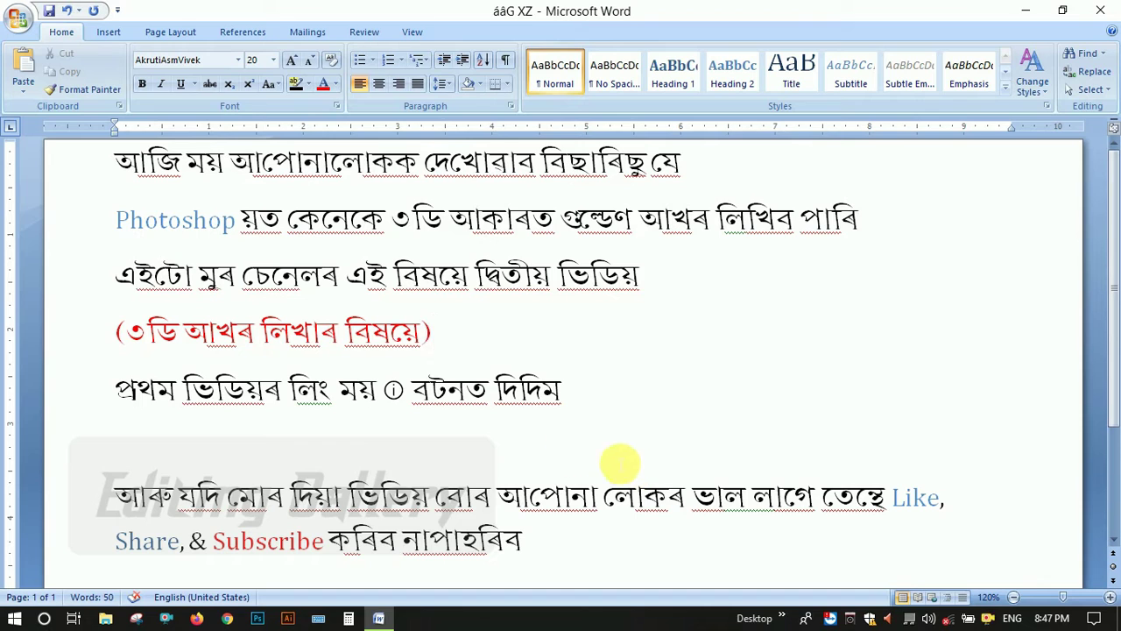
# Give the whole fifth line a standard font colour from the Font Color palette
pyautogui.moveTo(118, 398); pyautogui.dragTo(552, 396)
pyautogui.click(333, 84)
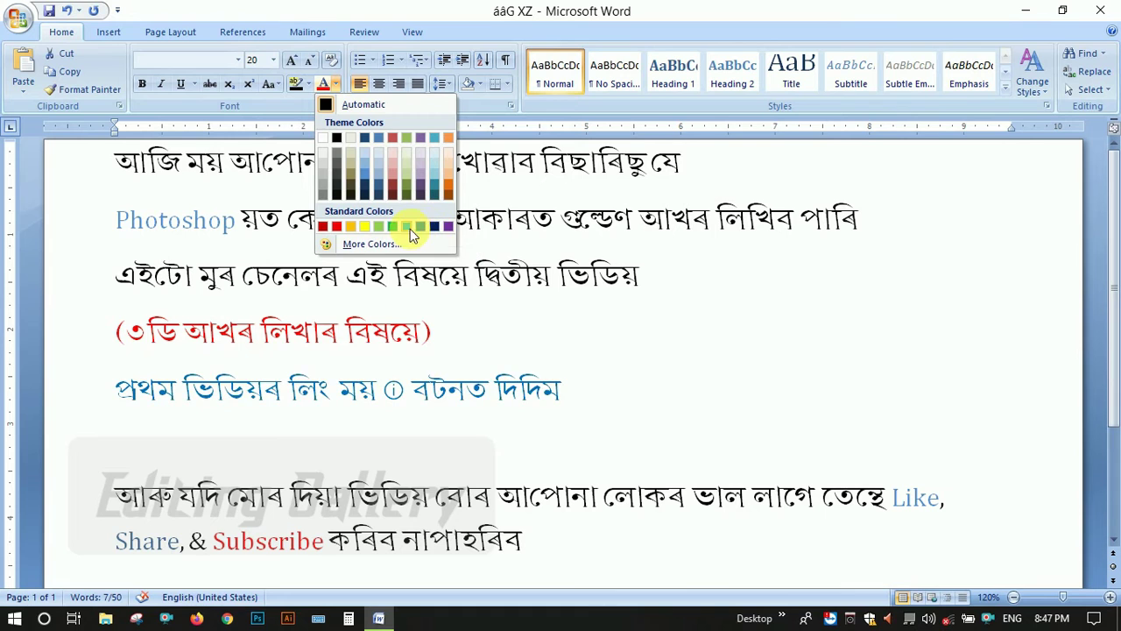
pyautogui.click(394, 227)
pyautogui.click(670, 354)
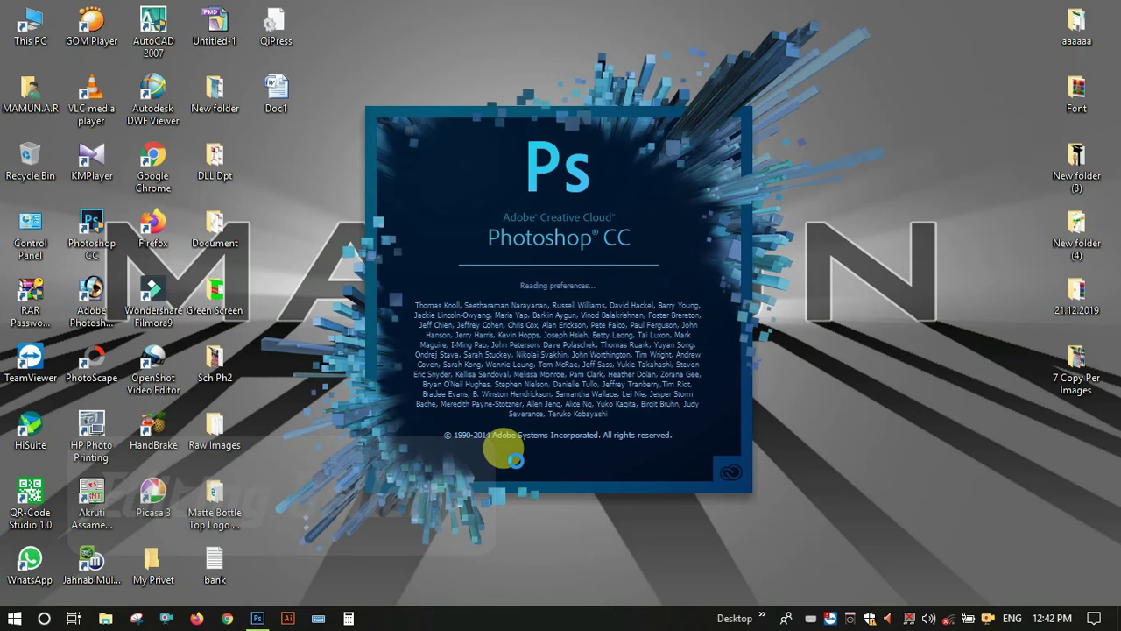
# Create a new RGB document, 1920 × 1080 px at 300 ppi, with a white background
pyautogui.click(258, 618)
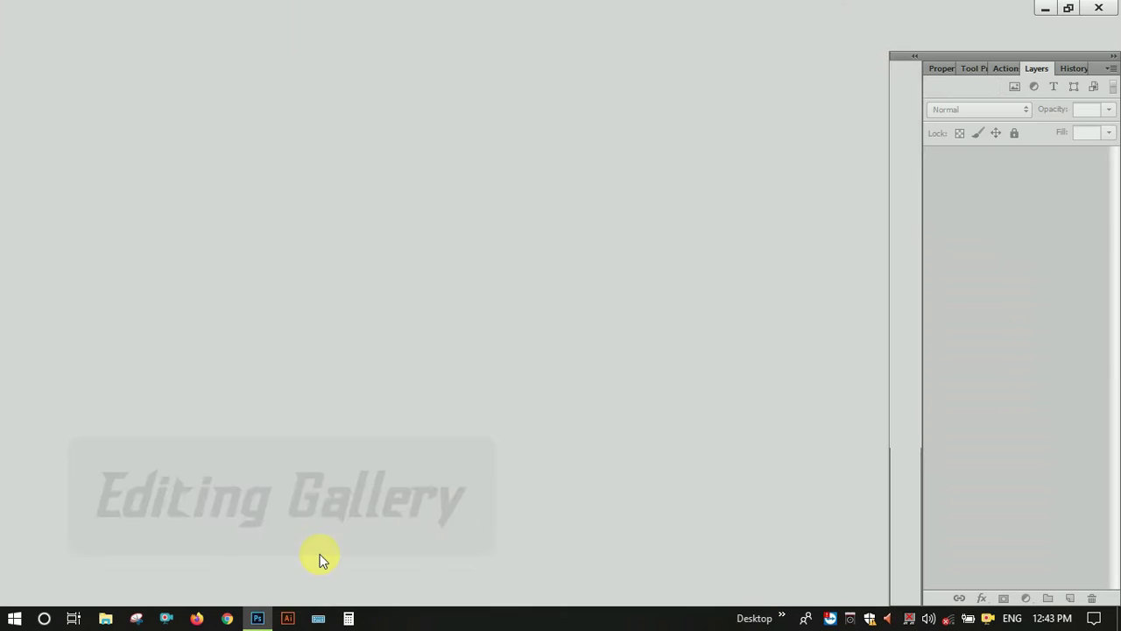
pyautogui.click(44, 11)
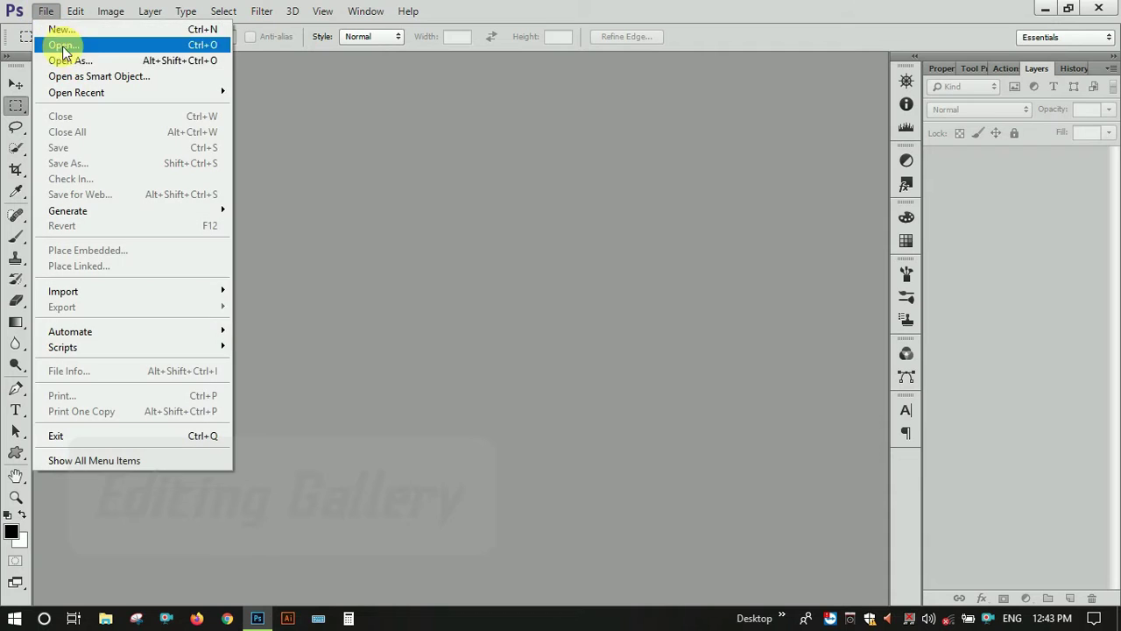
pyautogui.click(84, 31)
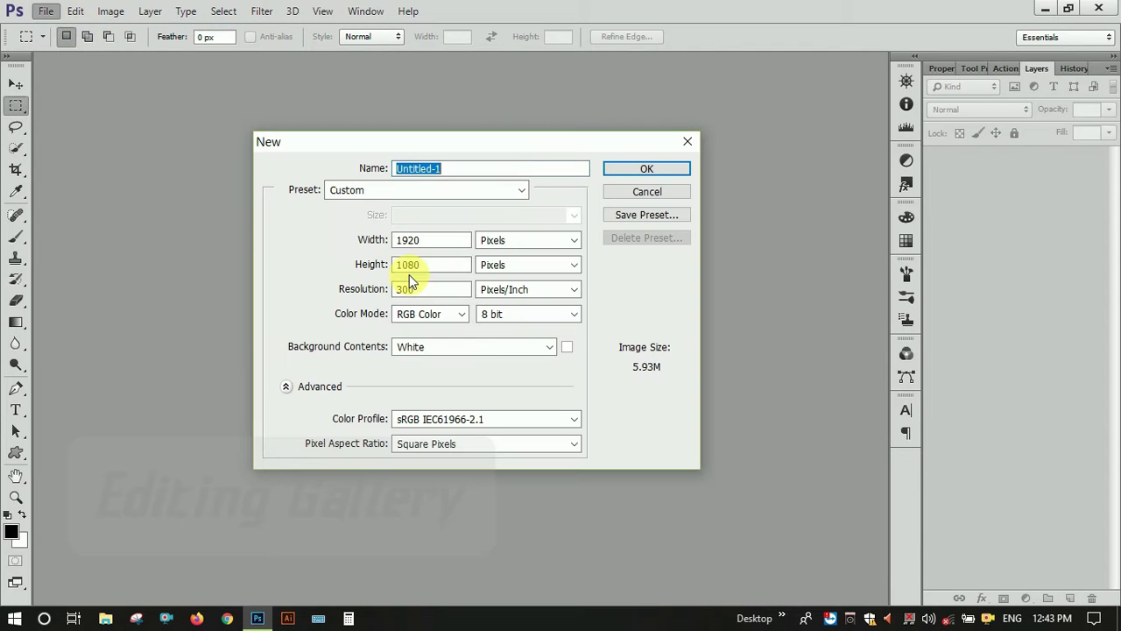
pyautogui.click(370, 241)
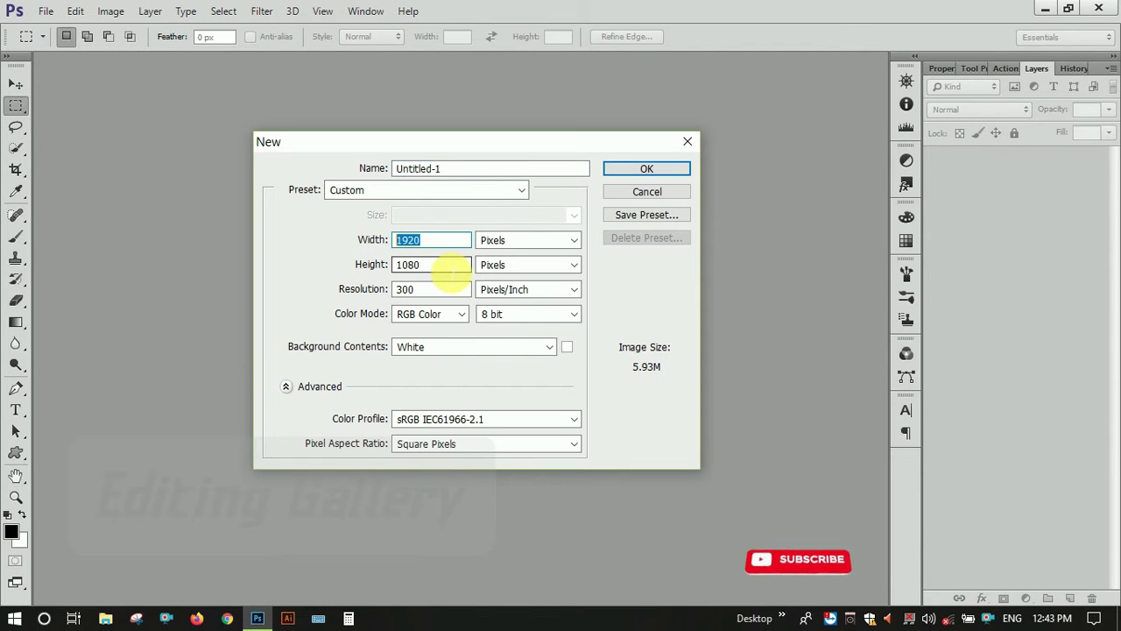
pyautogui.click(374, 264)
pyautogui.click(357, 289)
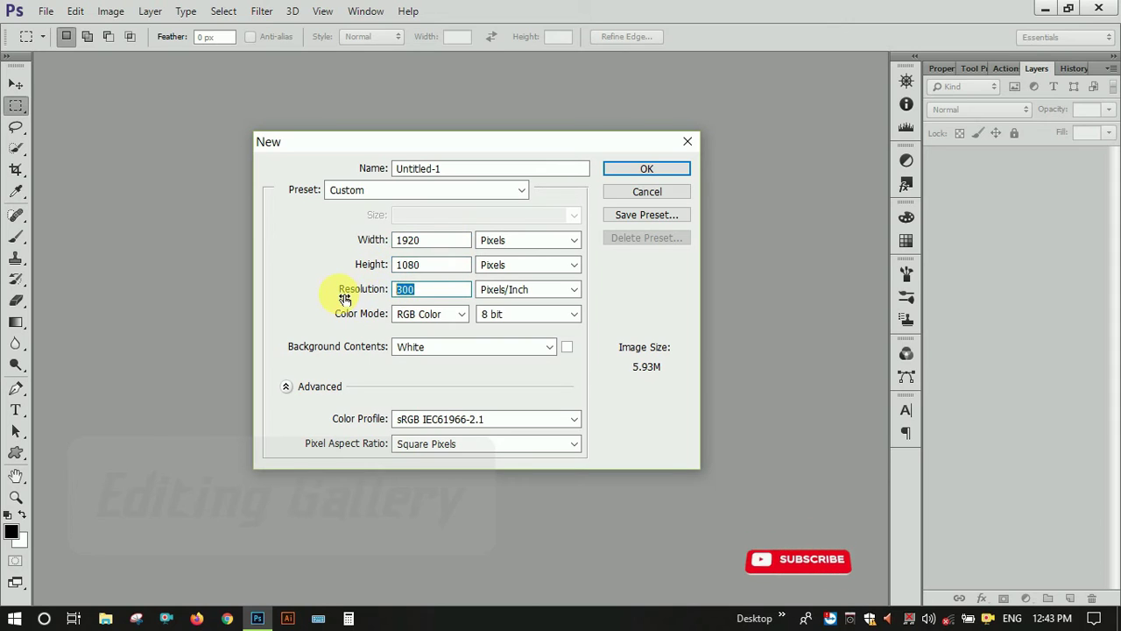
pyautogui.click(634, 169)
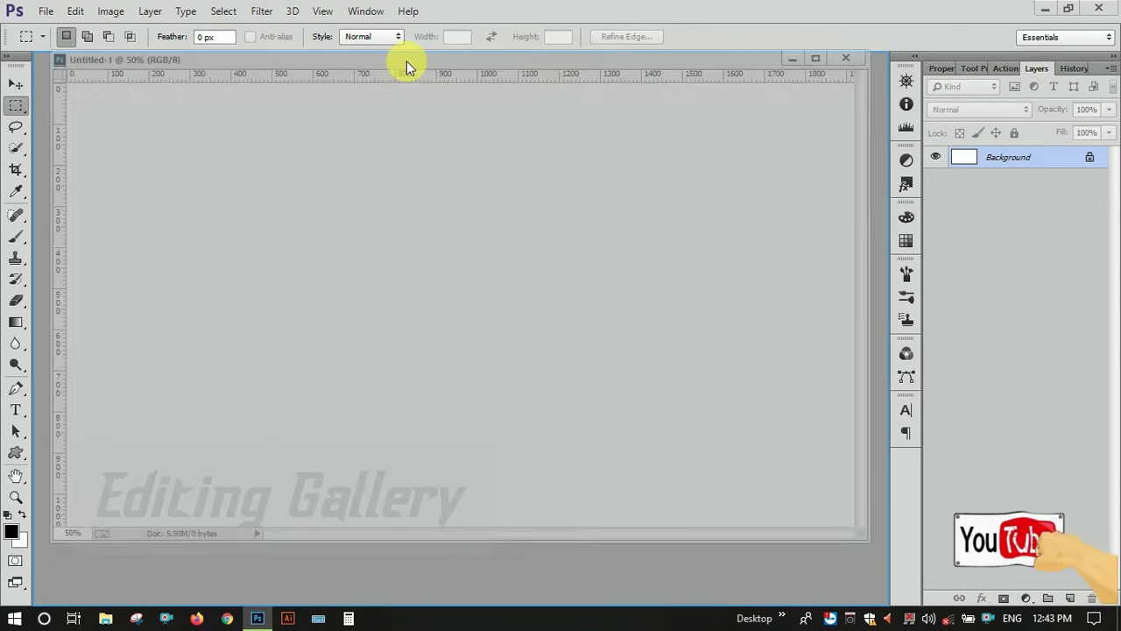
# Dock the new document, unlock the background into Layer 0 and fill it black
pyautogui.moveTo(392, 63); pyautogui.dragTo(405, 61)
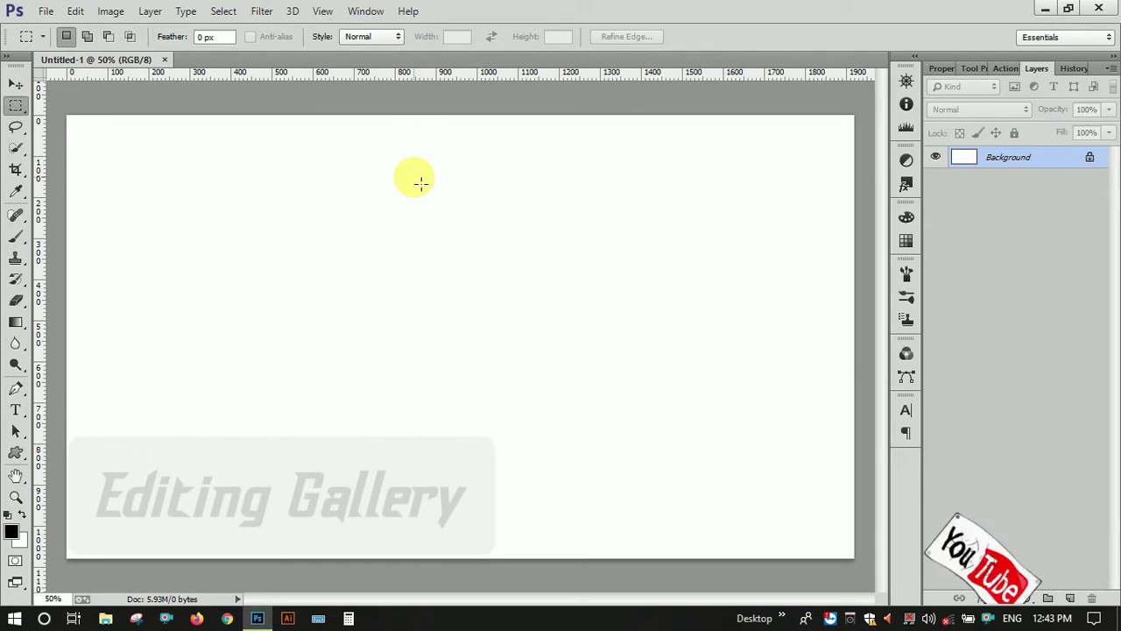
pyautogui.click(1090, 158)
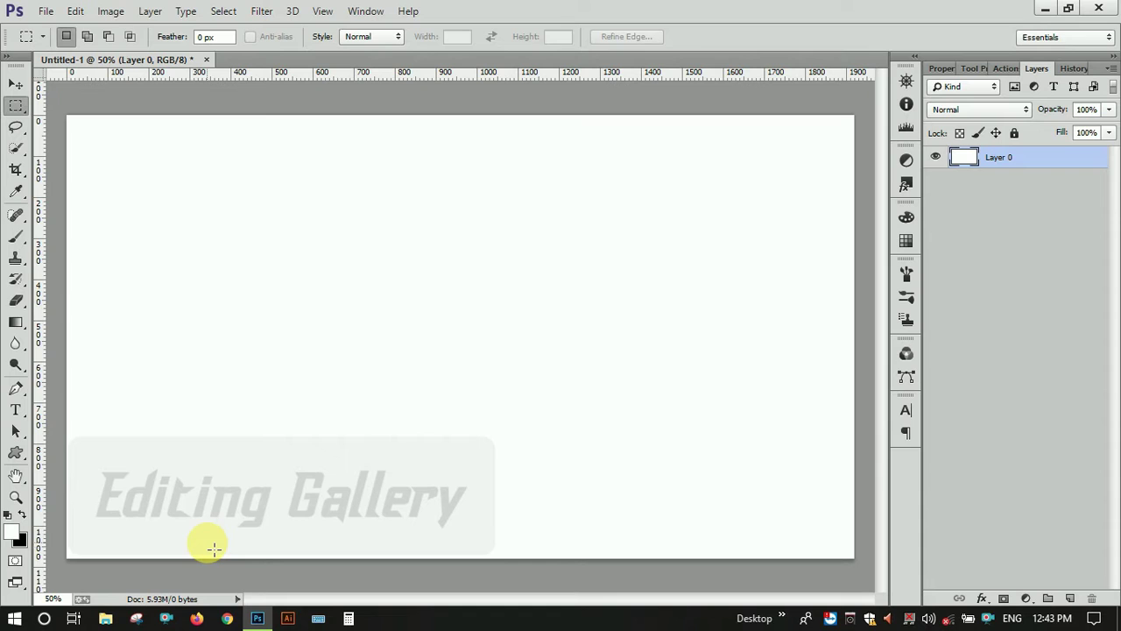
pyautogui.hotkey('ctrl', 'BackSpace')
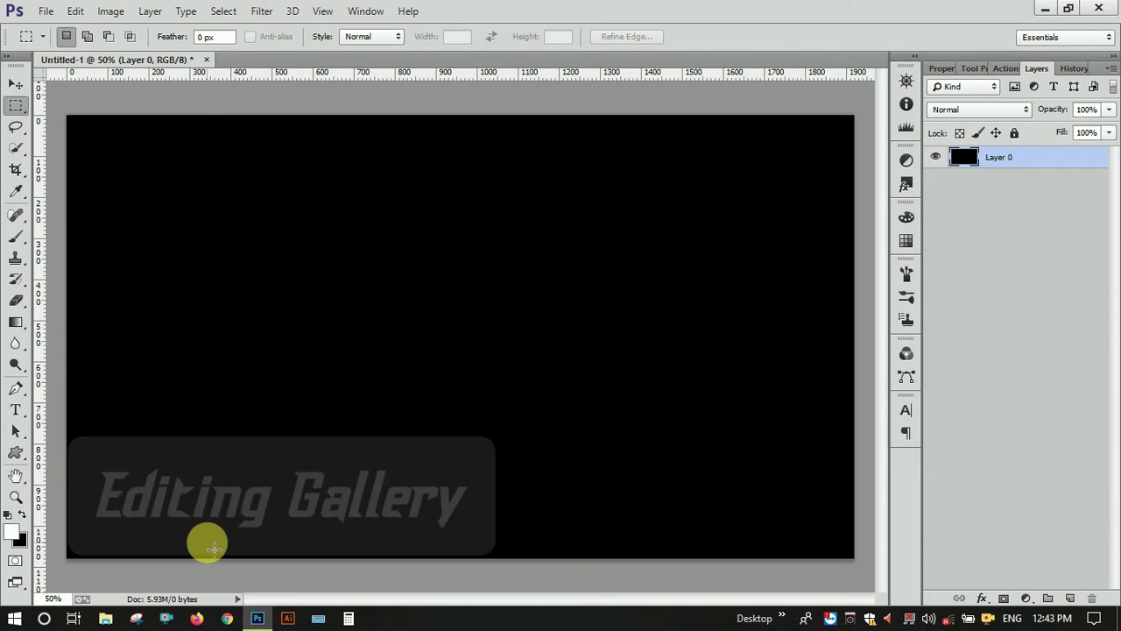
pyautogui.click(15, 409)
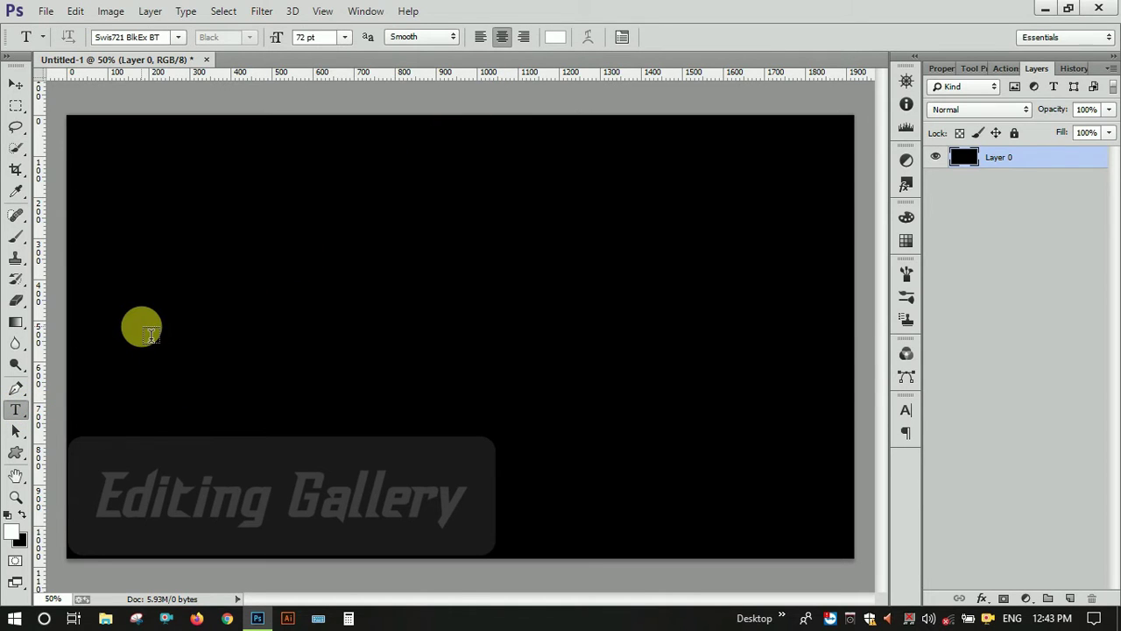
# Type ASSAM in white Swis721 BlkEx BT on the left side of the canvas
pyautogui.click(237, 408)
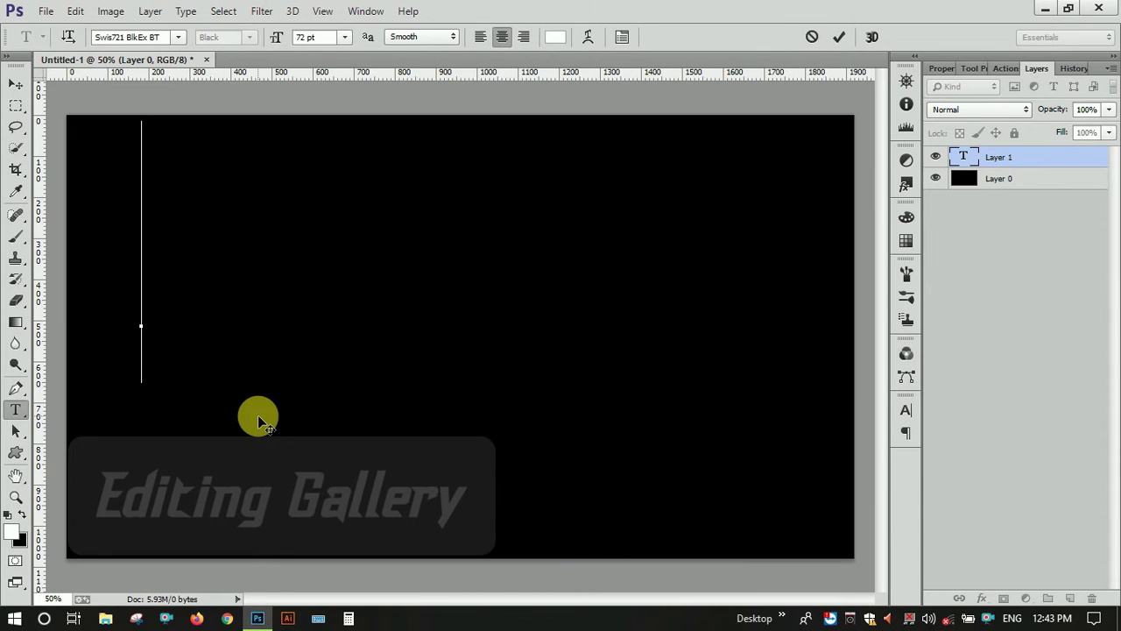
pyautogui.write('TEXT')
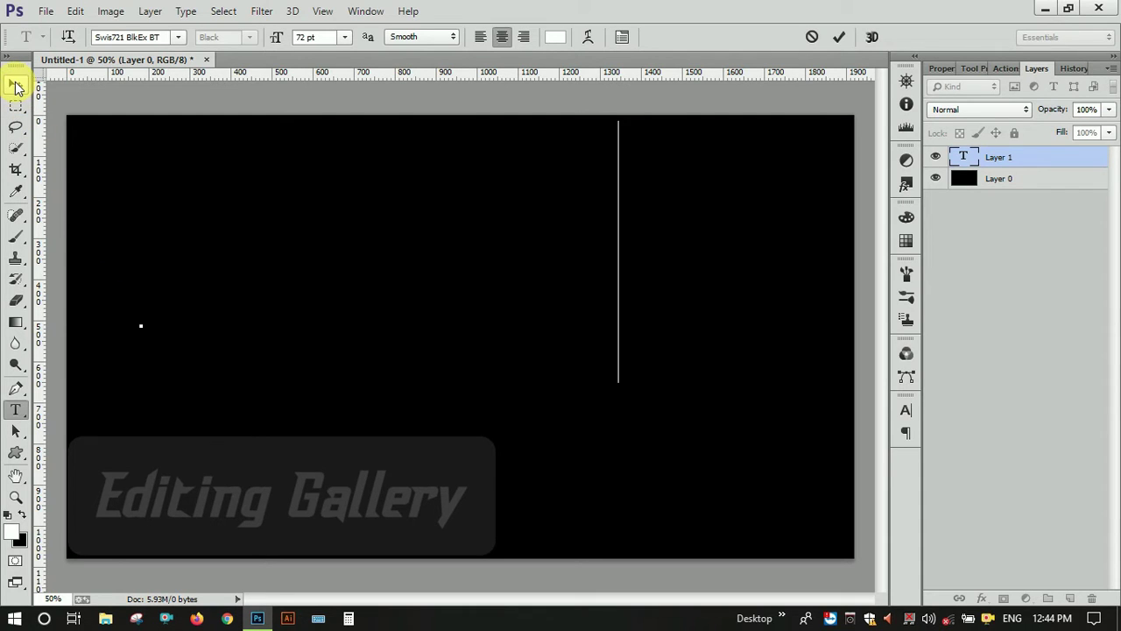
pyautogui.click(16, 84)
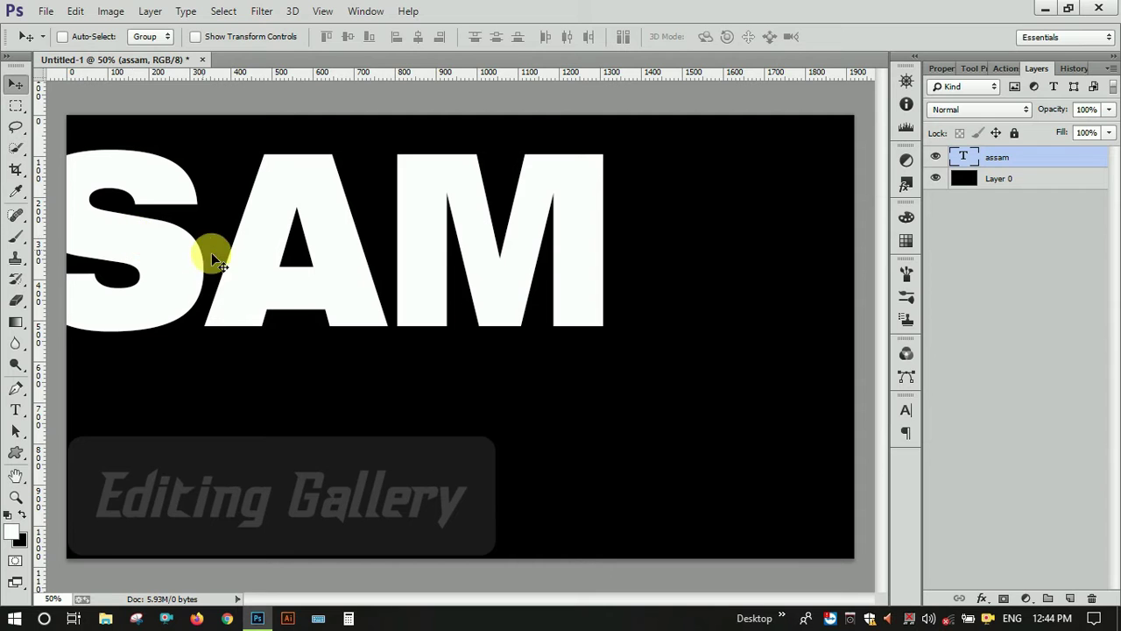
# Free-transform the ASSAM text down to 78.17% and centre it on the canvas
pyautogui.moveTo(246, 283); pyautogui.dragTo(512, 373)
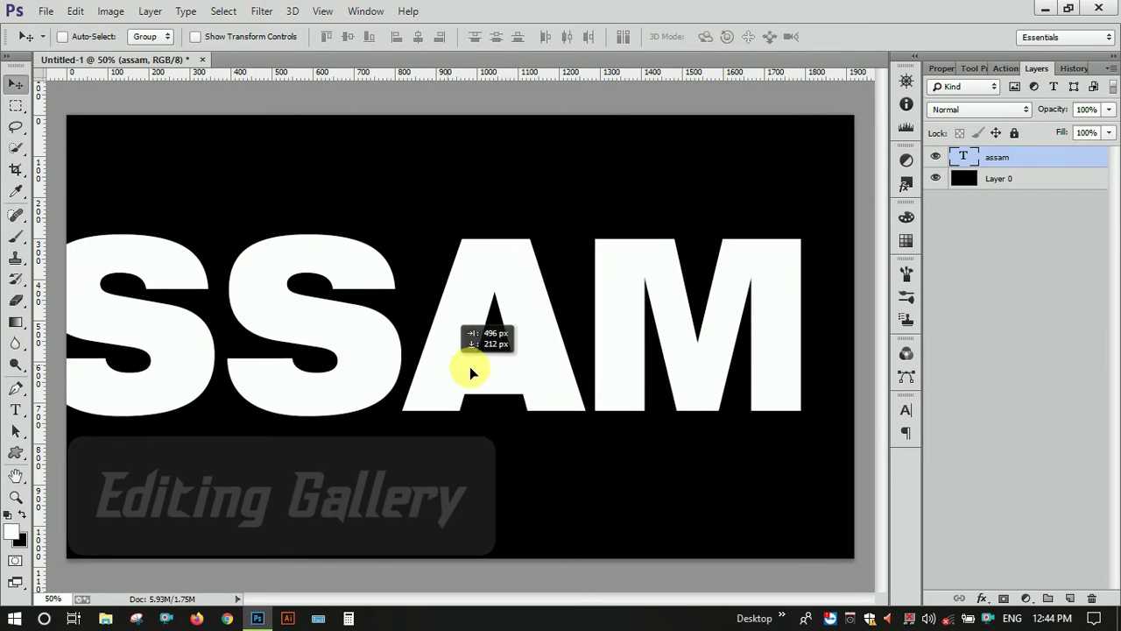
pyautogui.moveTo(513, 372); pyautogui.dragTo(456, 375)
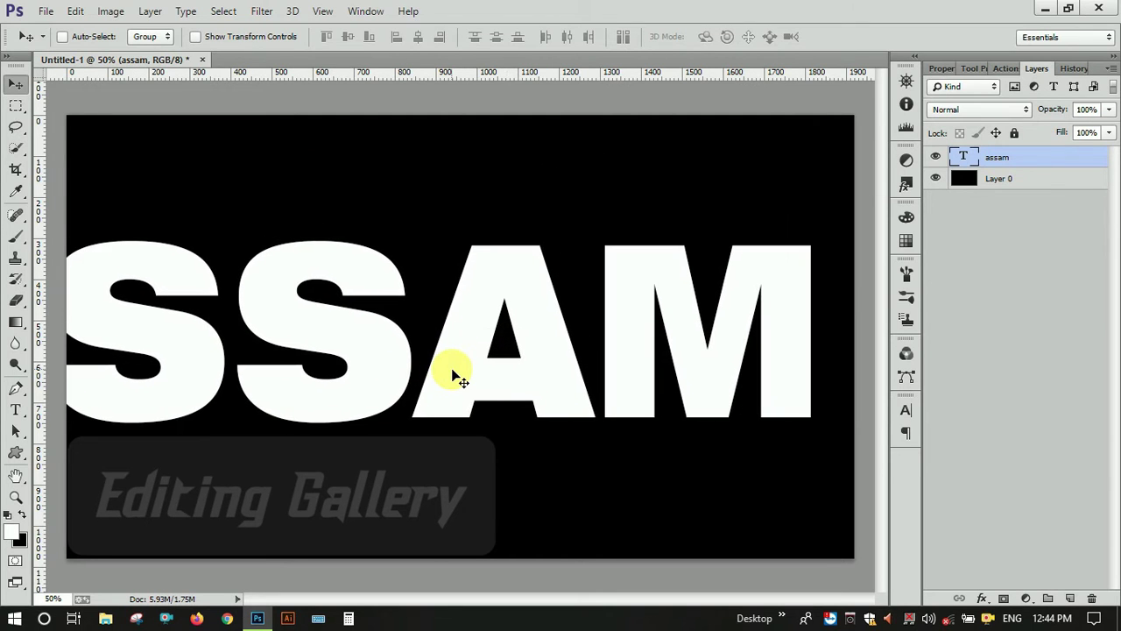
pyautogui.hotkey('ctrl', 't')
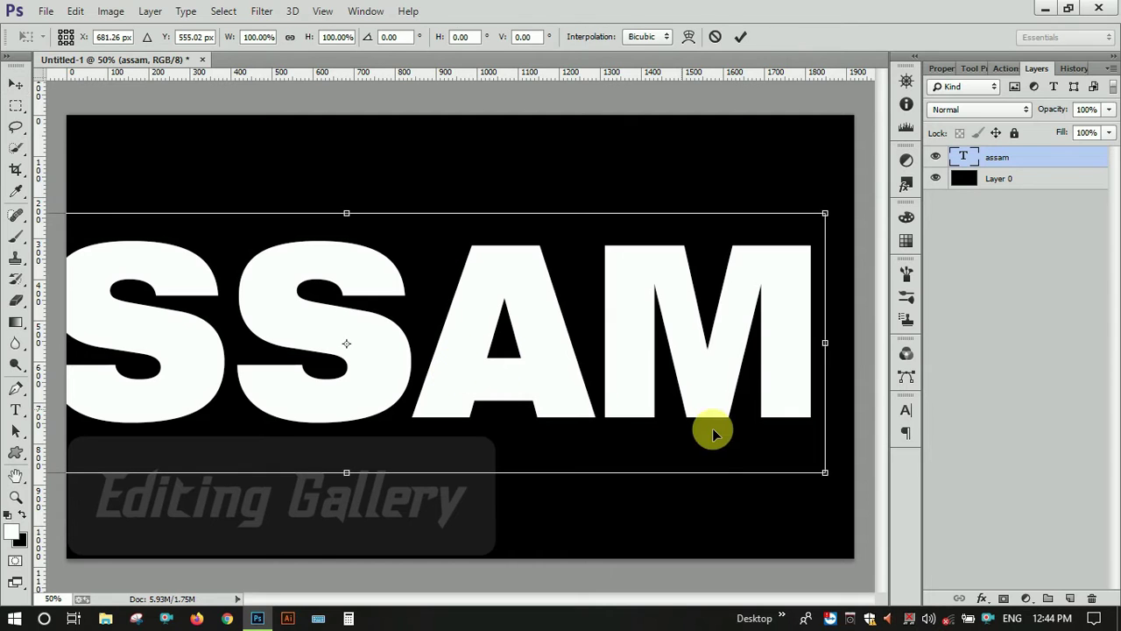
pyautogui.moveTo(823, 471); pyautogui.dragTo(632, 407)
pyautogui.moveTo(565, 353); pyautogui.dragTo(750, 361)
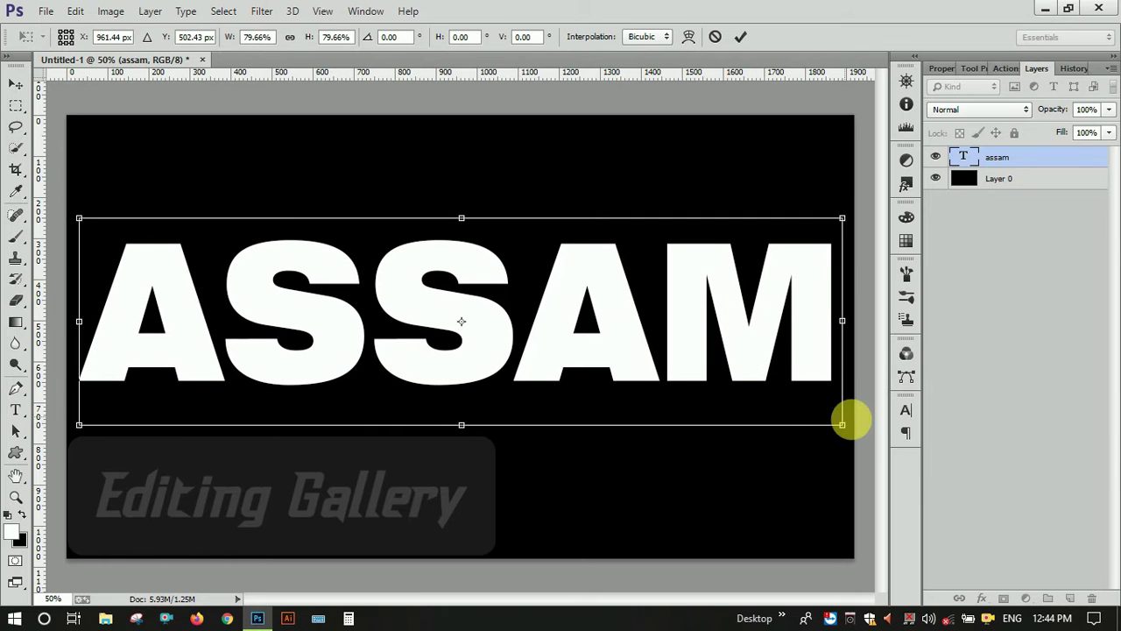
pyautogui.moveTo(843, 426); pyautogui.dragTo(828, 420)
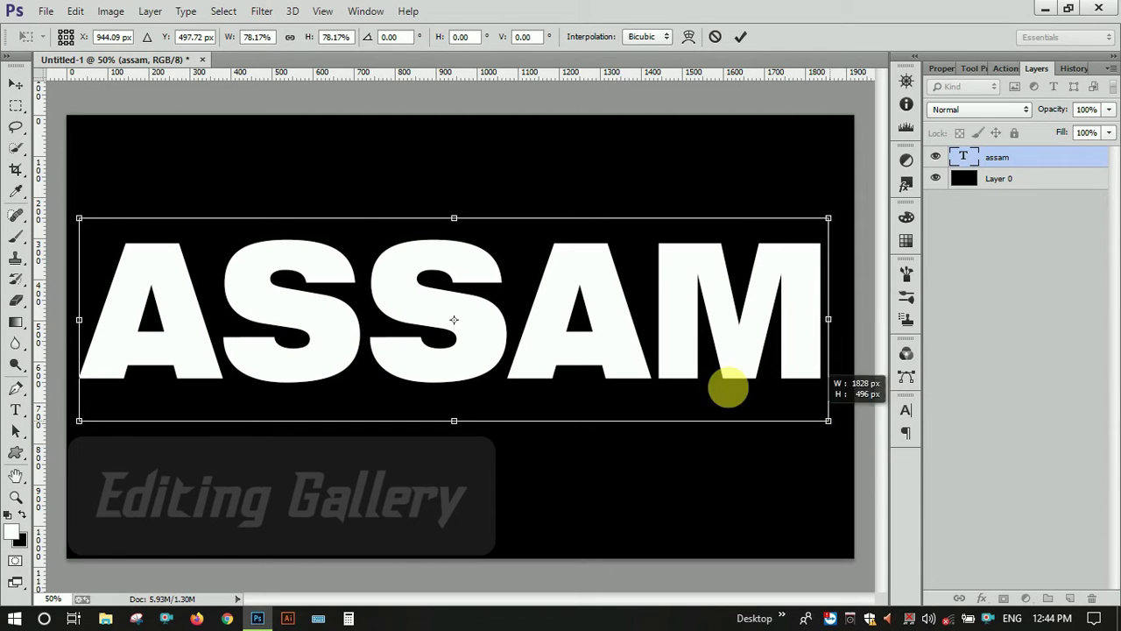
pyautogui.moveTo(561, 347); pyautogui.dragTo(570, 354)
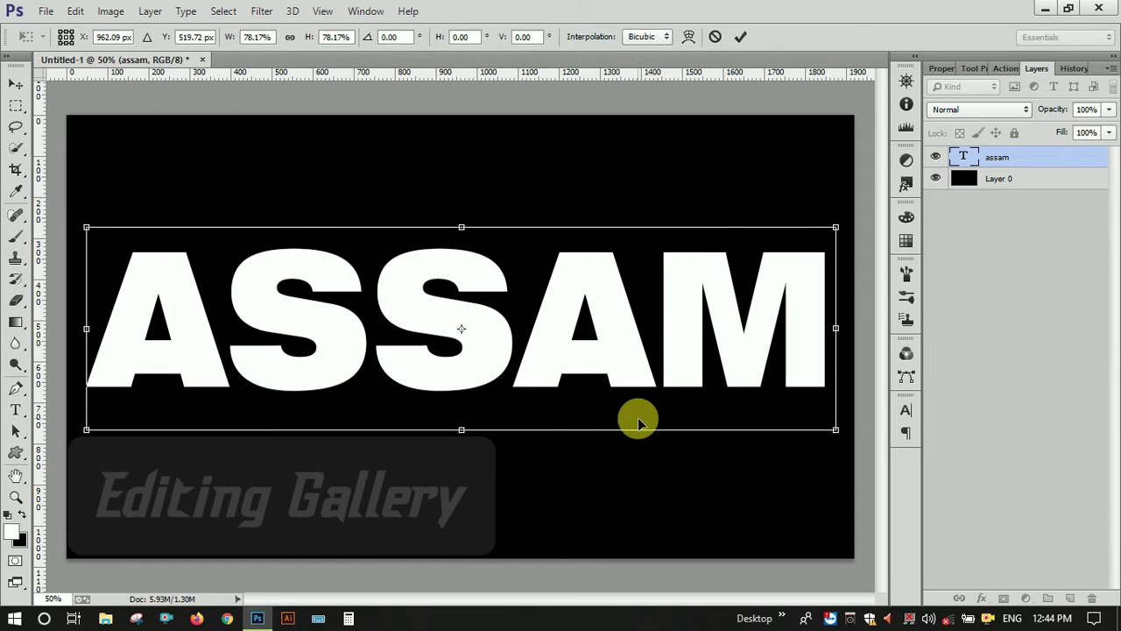
pyautogui.press('Return')
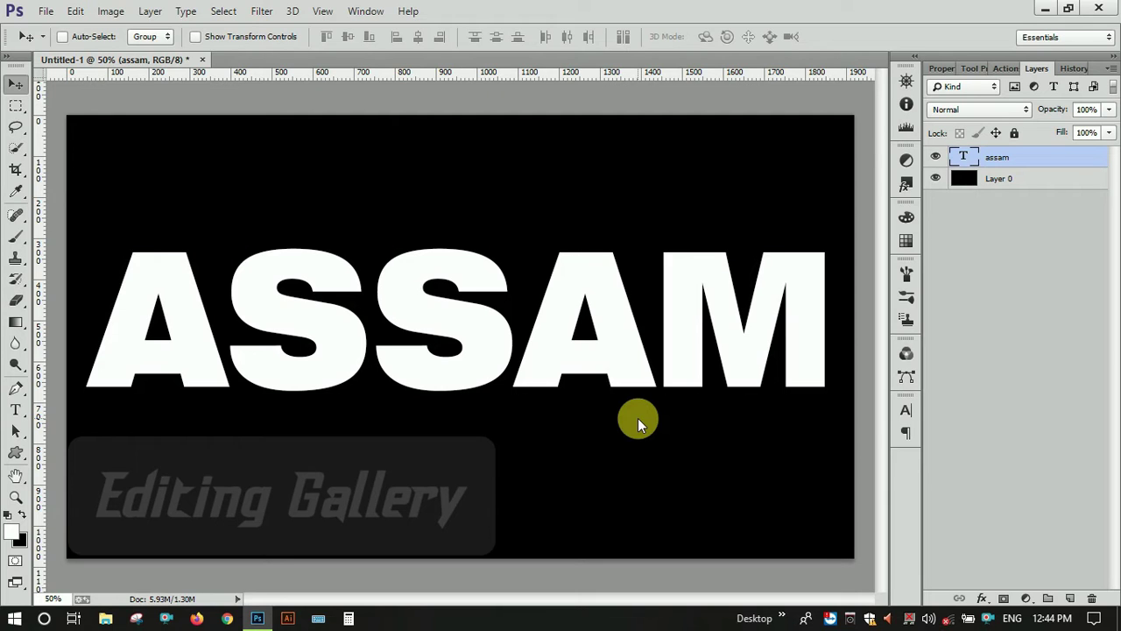
# Add a Gradient Overlay to the ASSAM text using a gold preset gradient
pyautogui.click(983, 599)
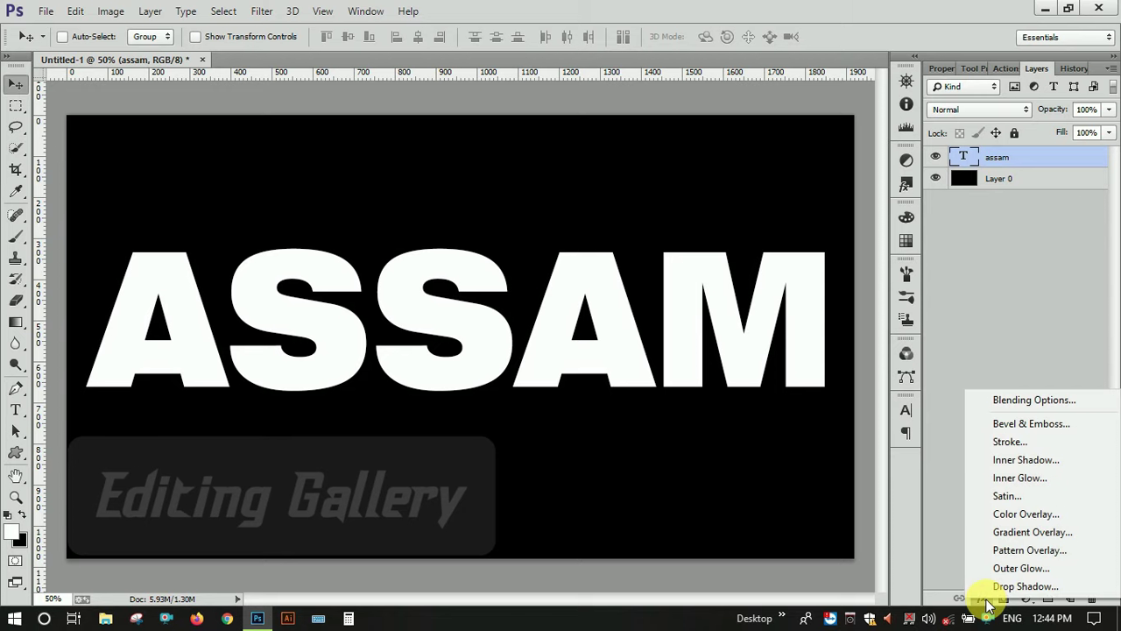
pyautogui.click(1010, 536)
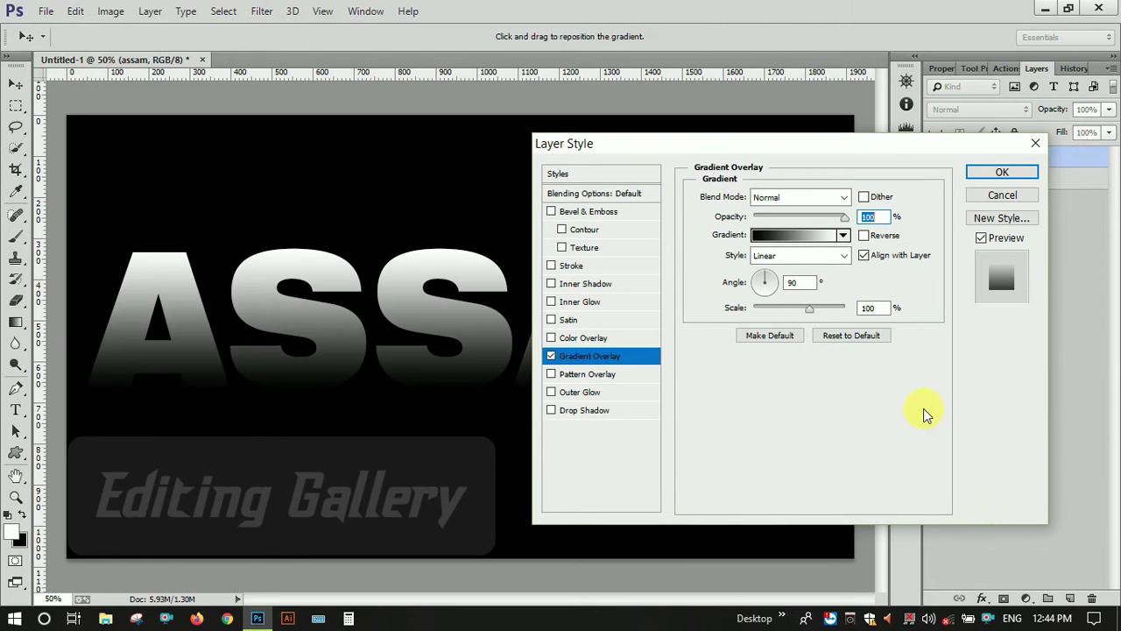
pyautogui.click(843, 235)
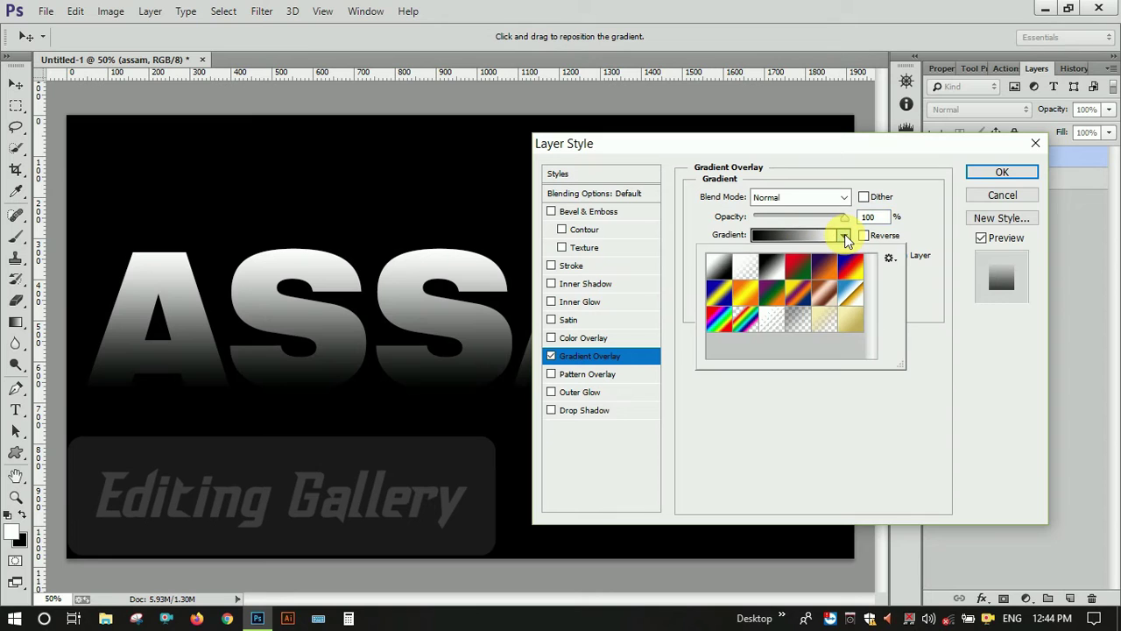
pyautogui.click(859, 325)
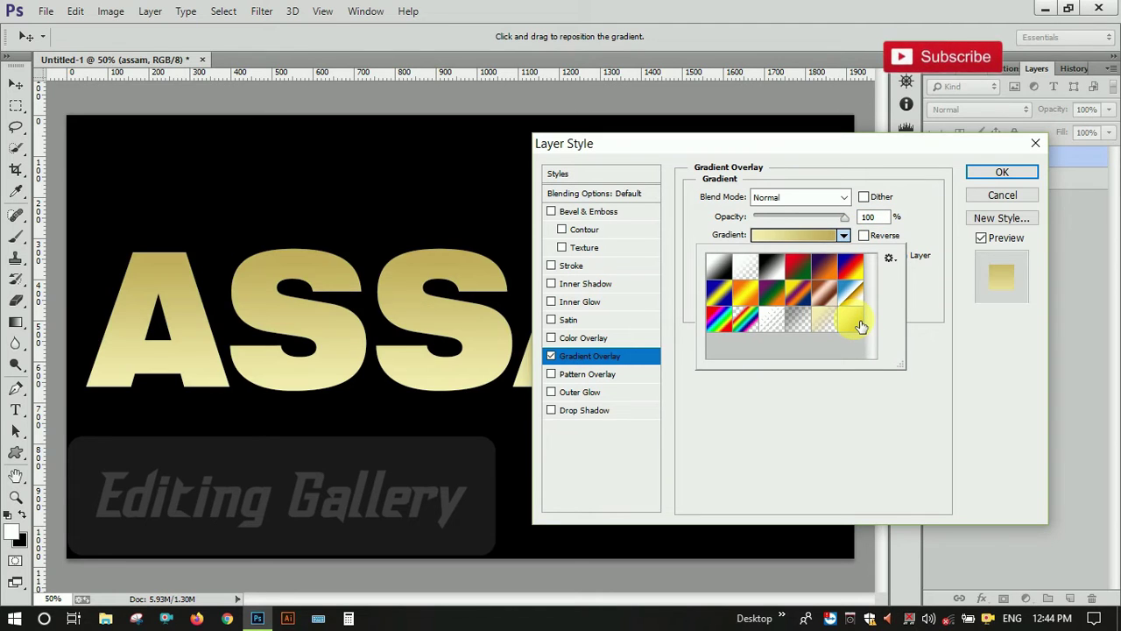
pyautogui.click(861, 326)
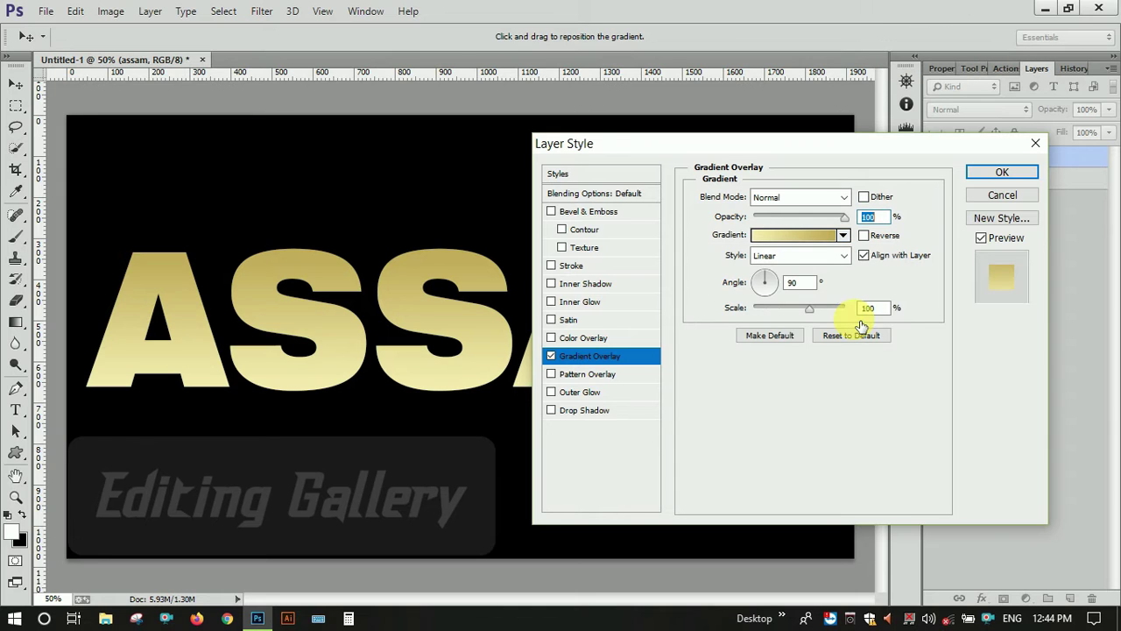
pyautogui.click(792, 234)
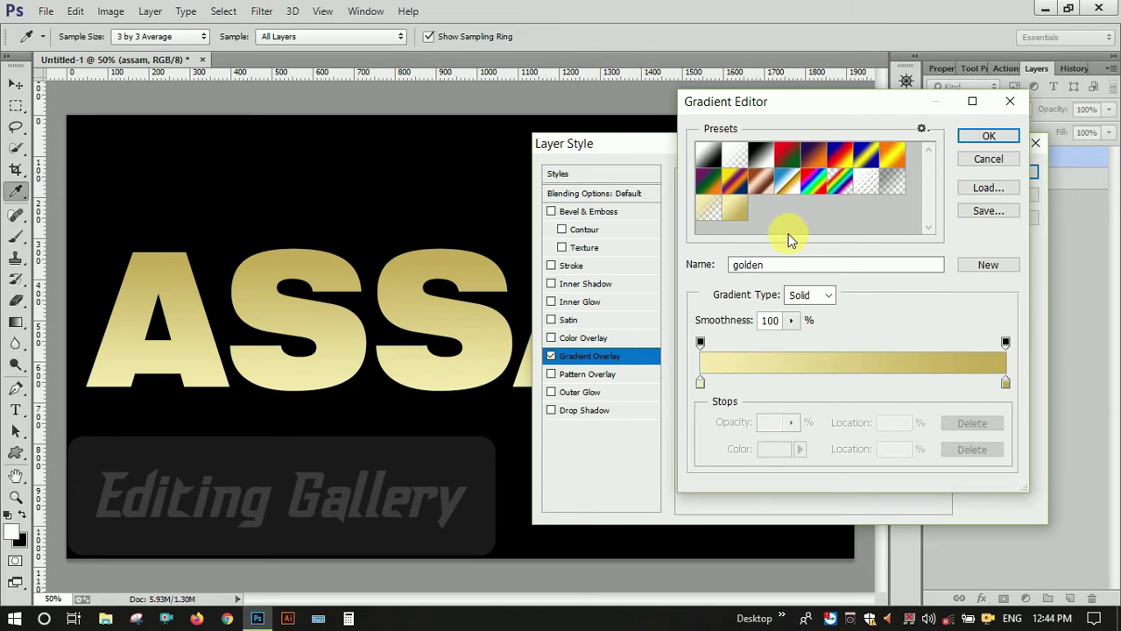
# Set the gradient's left colour stop to pale gold #f6eead
pyautogui.click(702, 383)
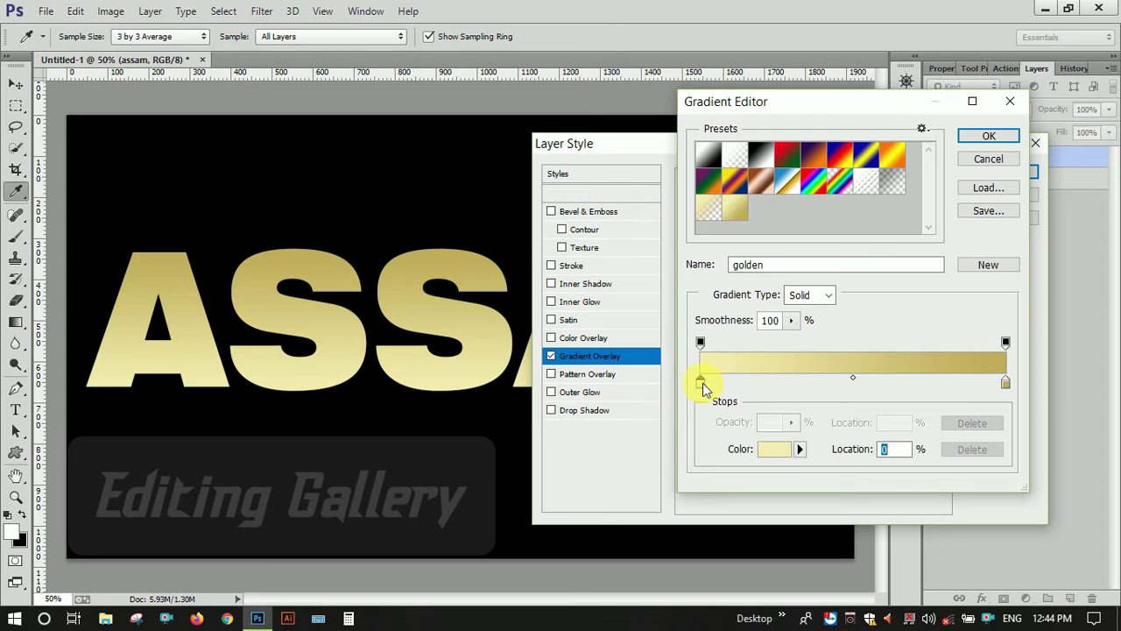
pyautogui.click(783, 452)
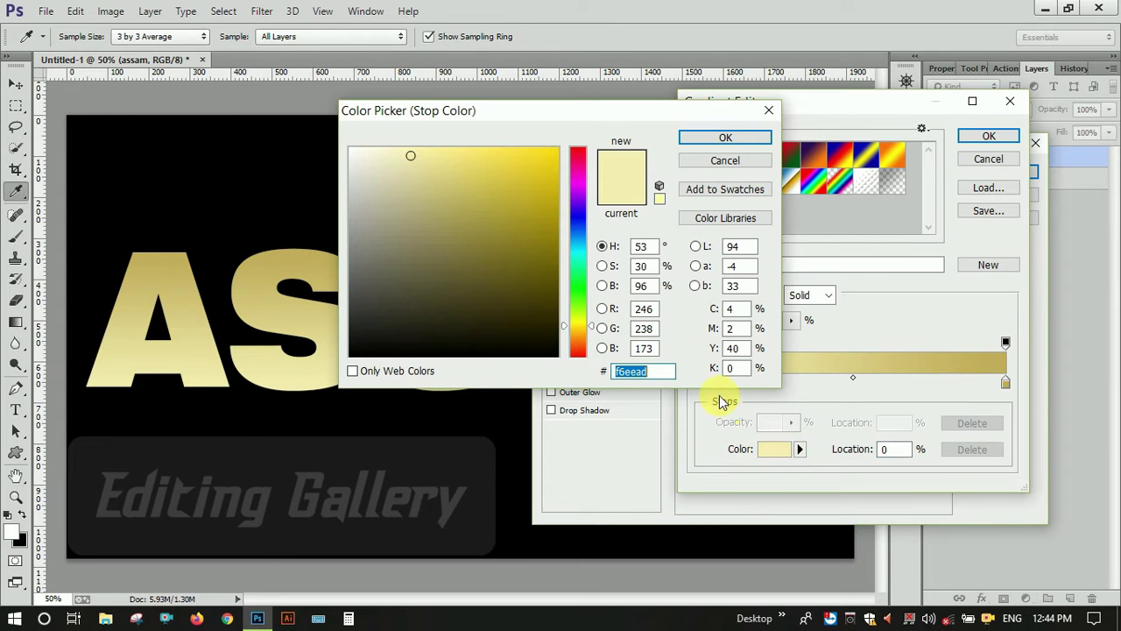
pyautogui.click(622, 371)
pyautogui.doubleClick(631, 371)
pyautogui.click(657, 371)
pyautogui.doubleClick(657, 371)
pyautogui.click(657, 371)
pyautogui.doubleClick(662, 376)
pyautogui.click(662, 378)
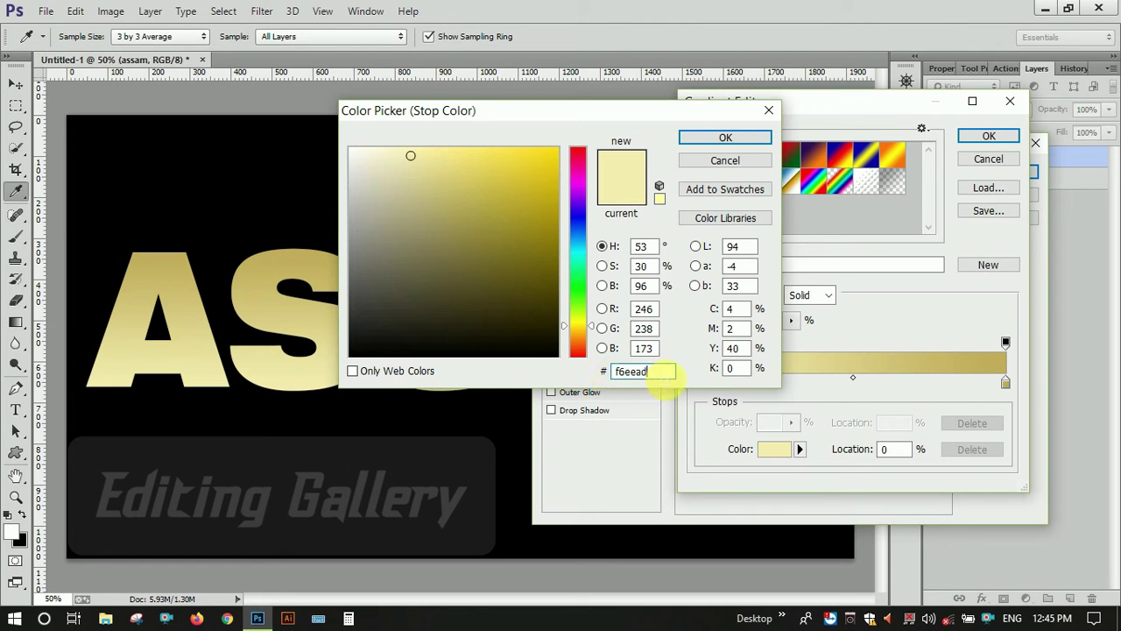
pyautogui.doubleClick(644, 309)
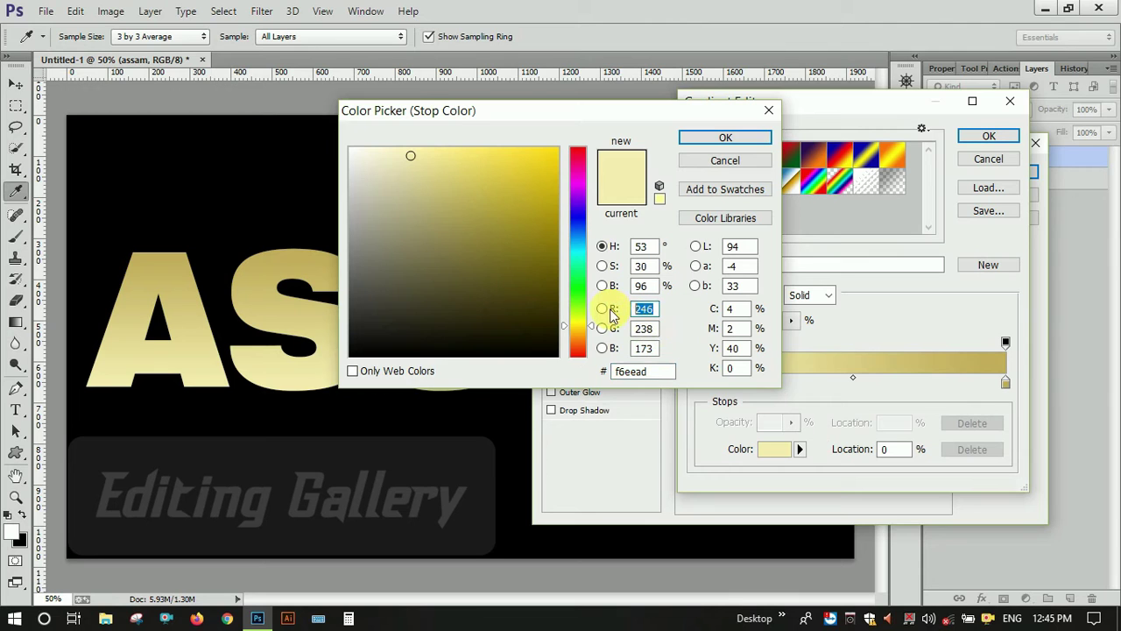
pyautogui.doubleClick(643, 328)
pyautogui.doubleClick(644, 349)
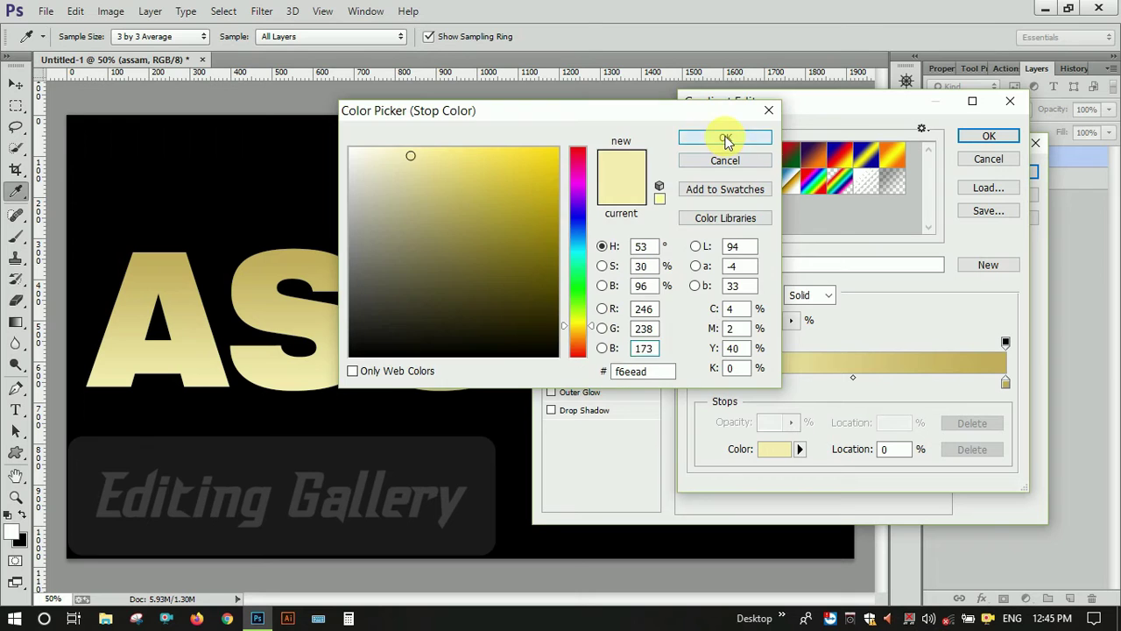
pyautogui.click(725, 137)
# Set the right stop to darker gold #c1ac51 and make the gradient style Reflected
pyautogui.click(1006, 387)
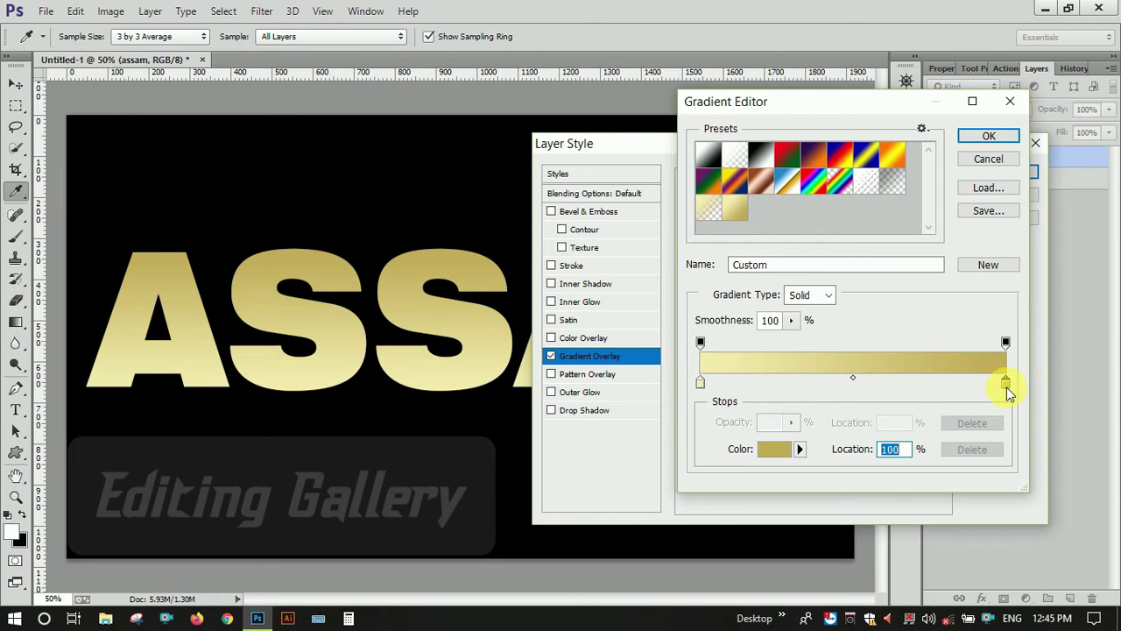
pyautogui.click(785, 456)
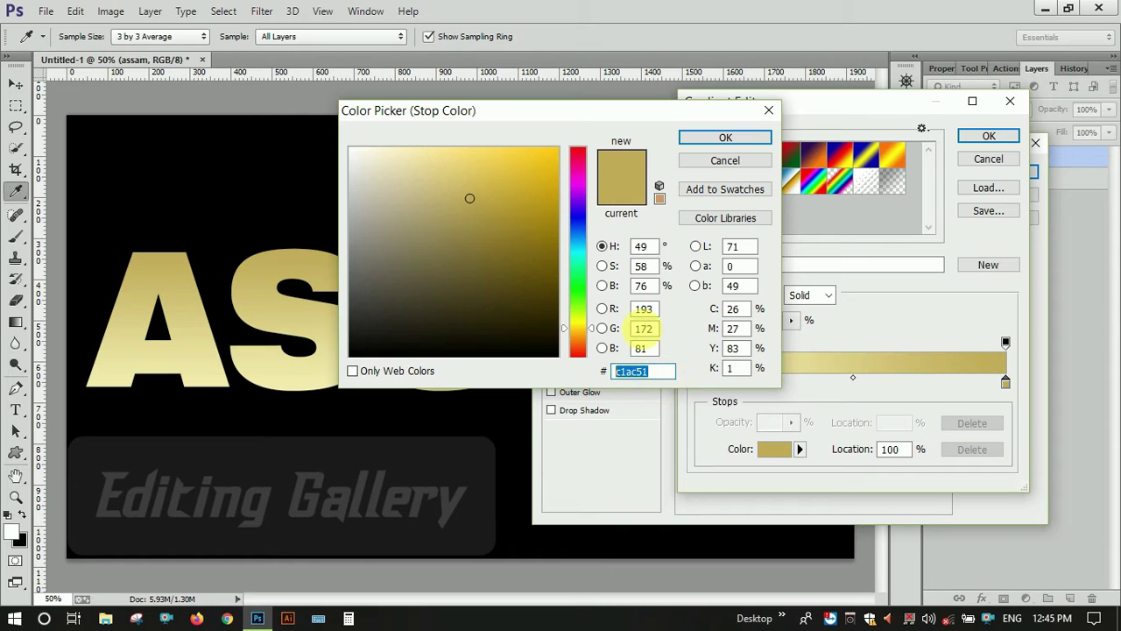
pyautogui.click(644, 329)
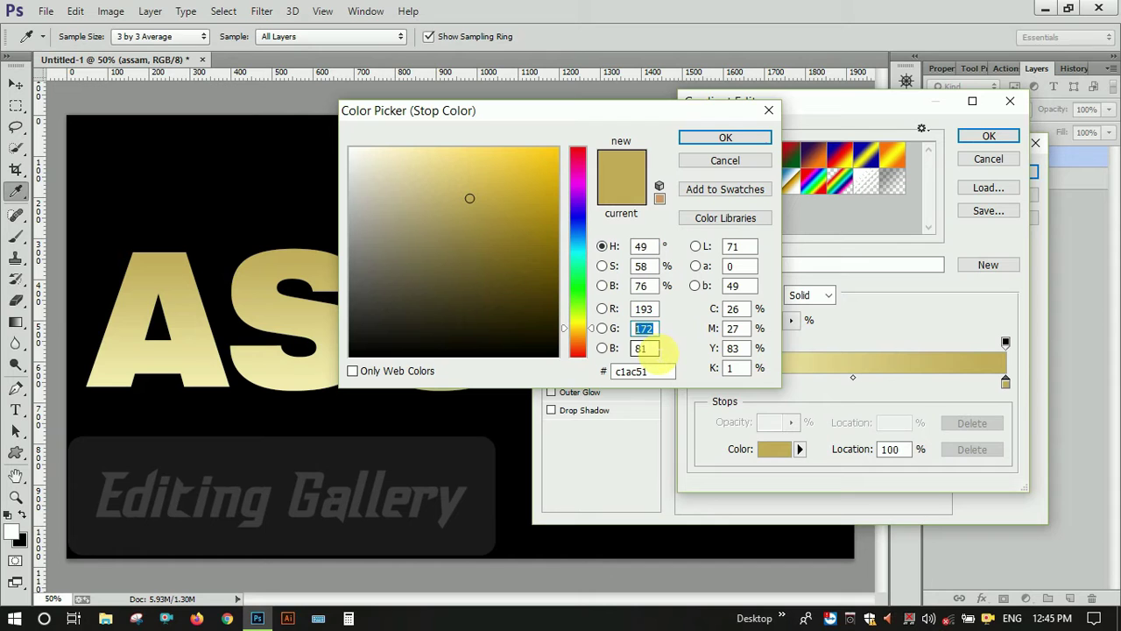
pyautogui.click(648, 349)
pyautogui.click(726, 142)
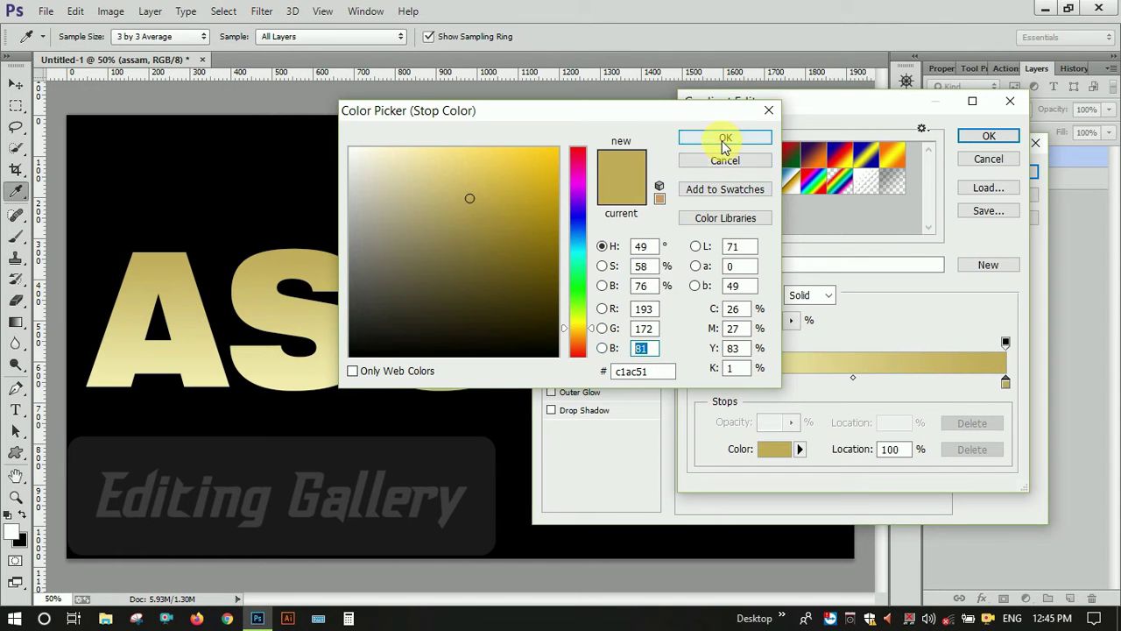
pyautogui.click(989, 137)
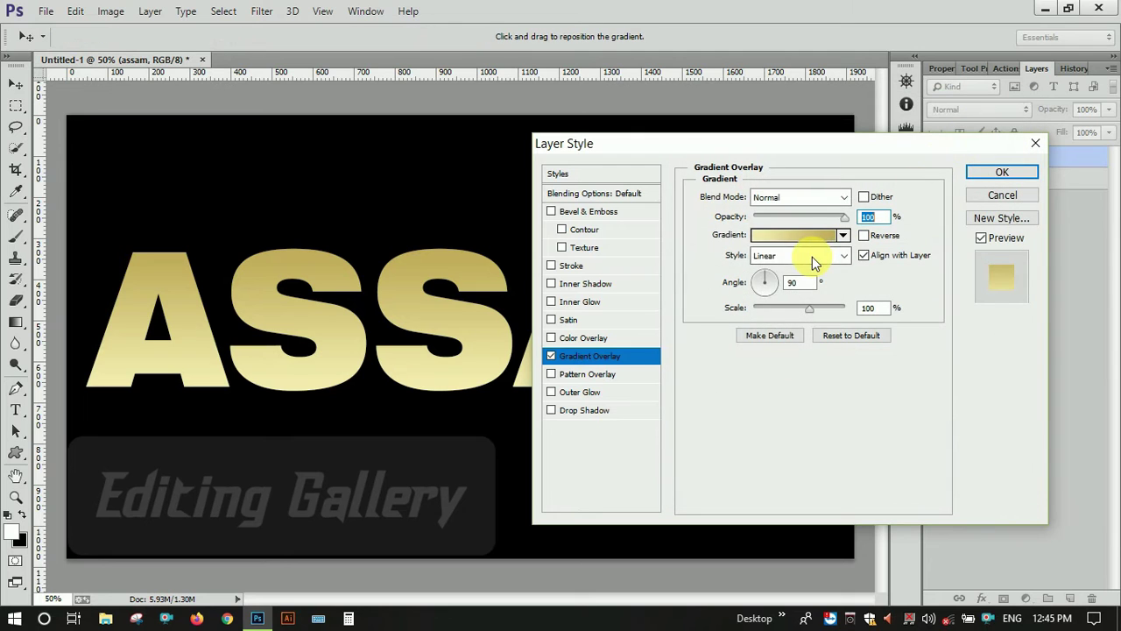
pyautogui.click(812, 255)
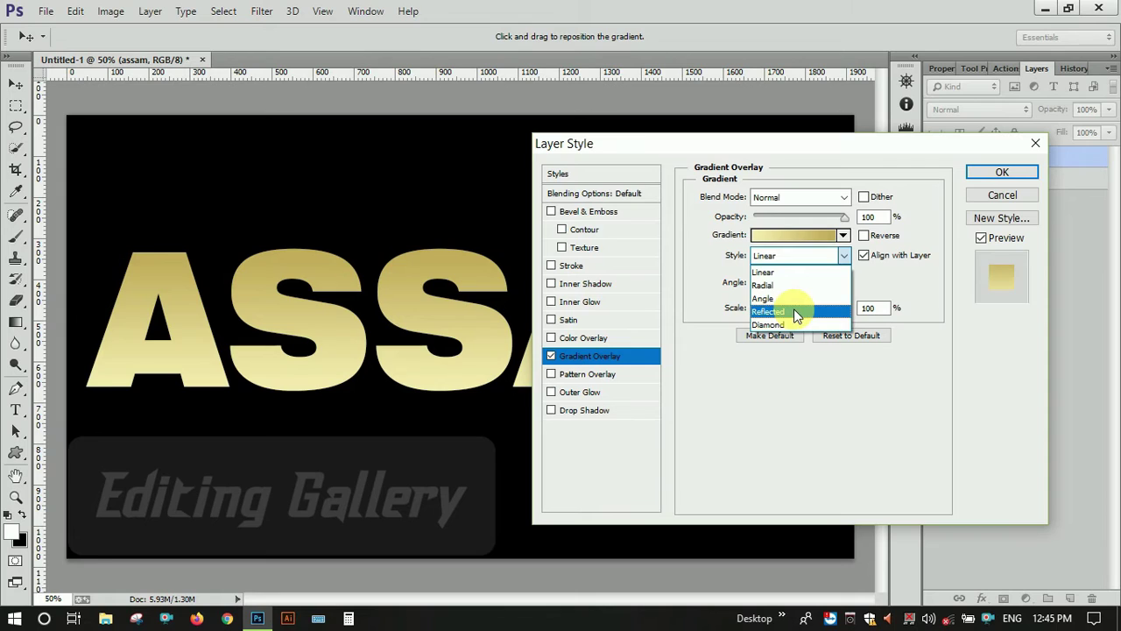
pyautogui.click(794, 310)
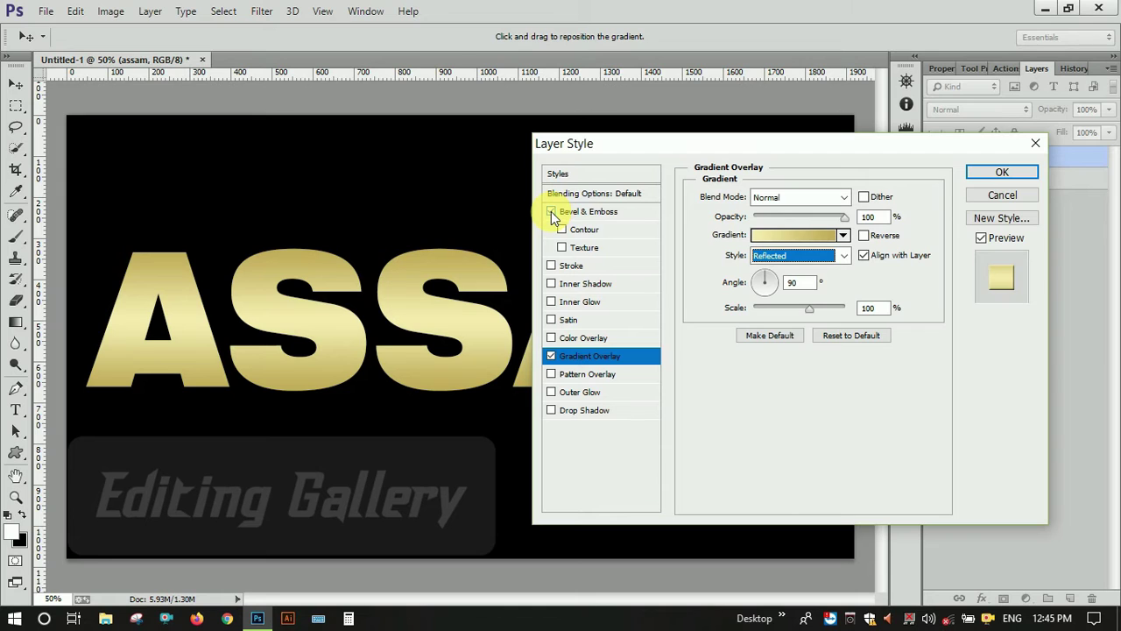
# Add a Chisel Hard Bevel & Emboss with a ring-style gloss contour
pyautogui.click(580, 215)
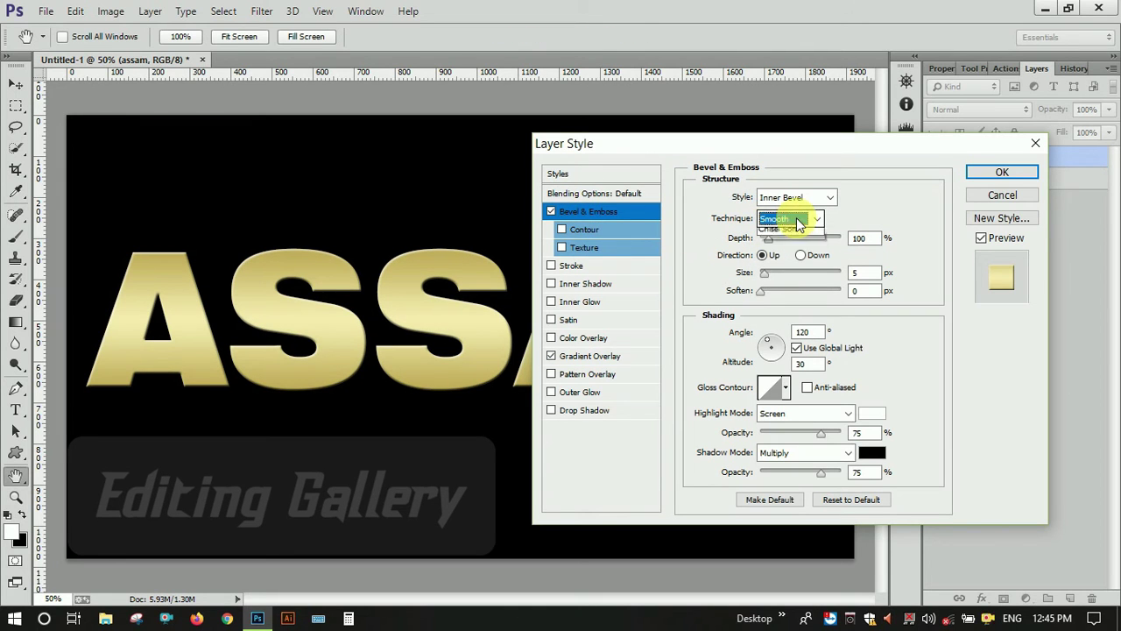
pyautogui.click(799, 221)
pyautogui.click(792, 251)
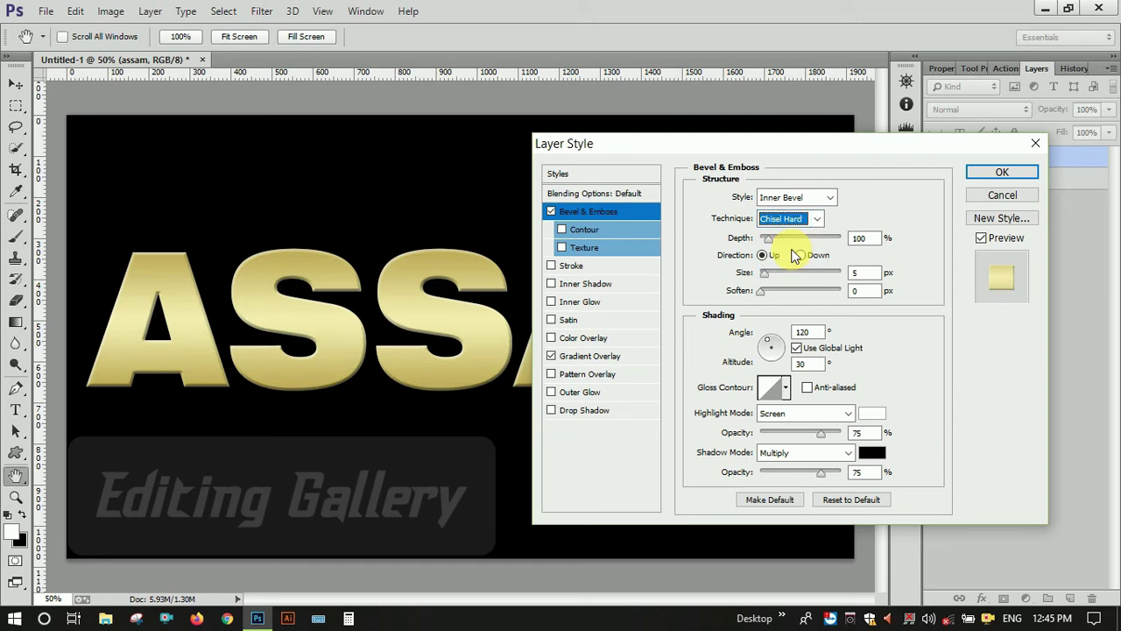
pyautogui.click(806, 388)
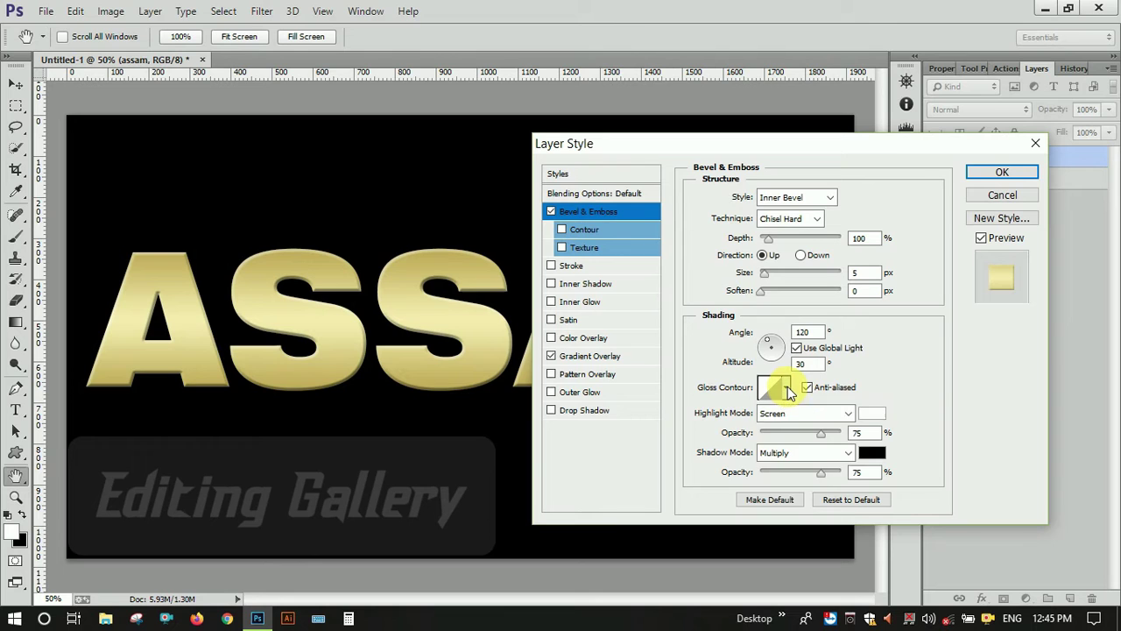
pyautogui.click(788, 390)
pyautogui.click(752, 452)
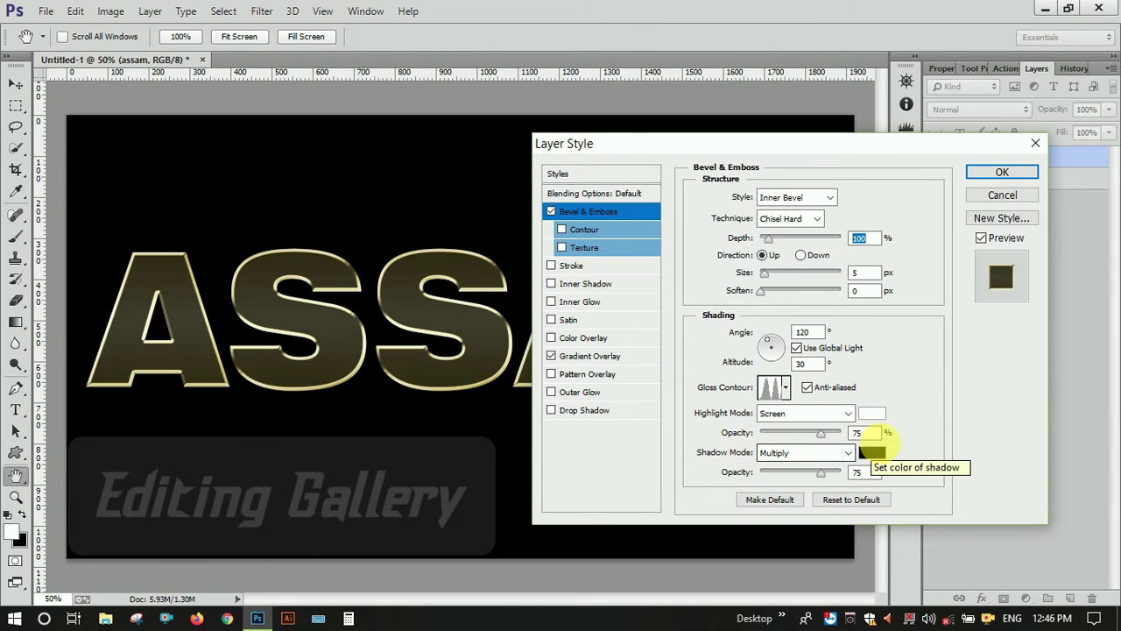
pyautogui.click(857, 433)
pyautogui.click(861, 473)
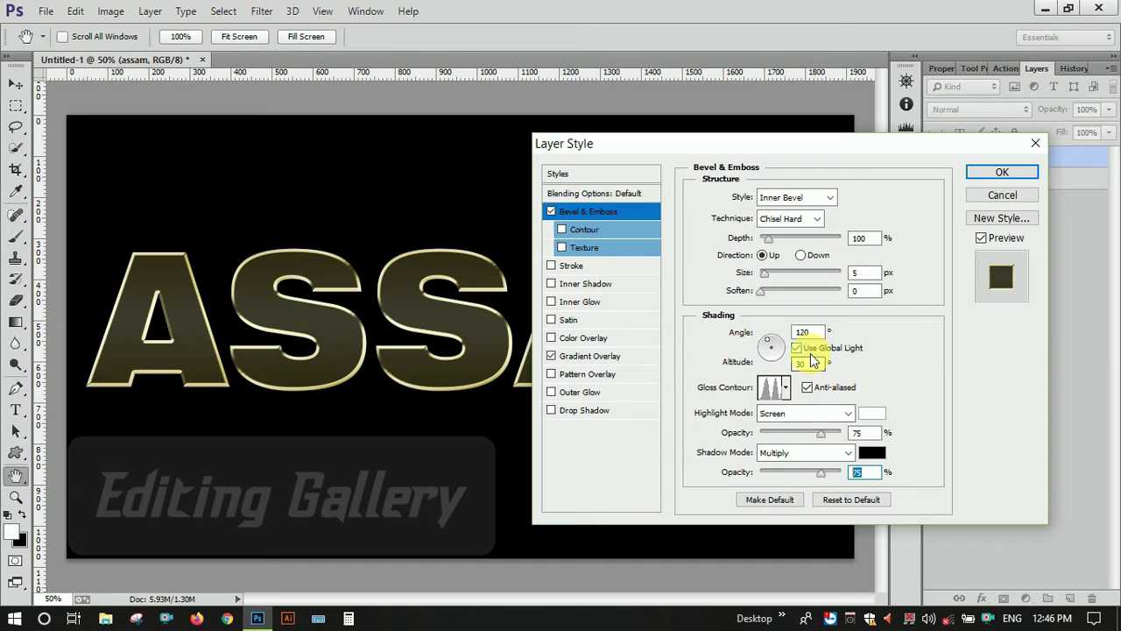
# Set the bevel size to 63 px and soften to 1
pyautogui.click(864, 272)
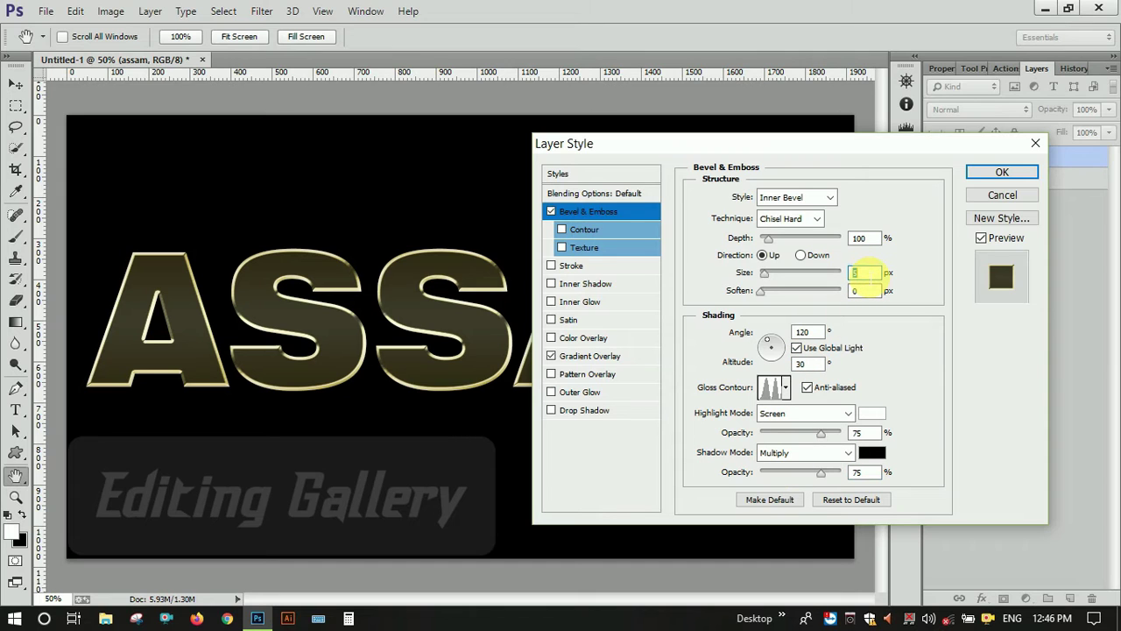
pyautogui.write('10')
pyautogui.hotkey('shift', 'Up')
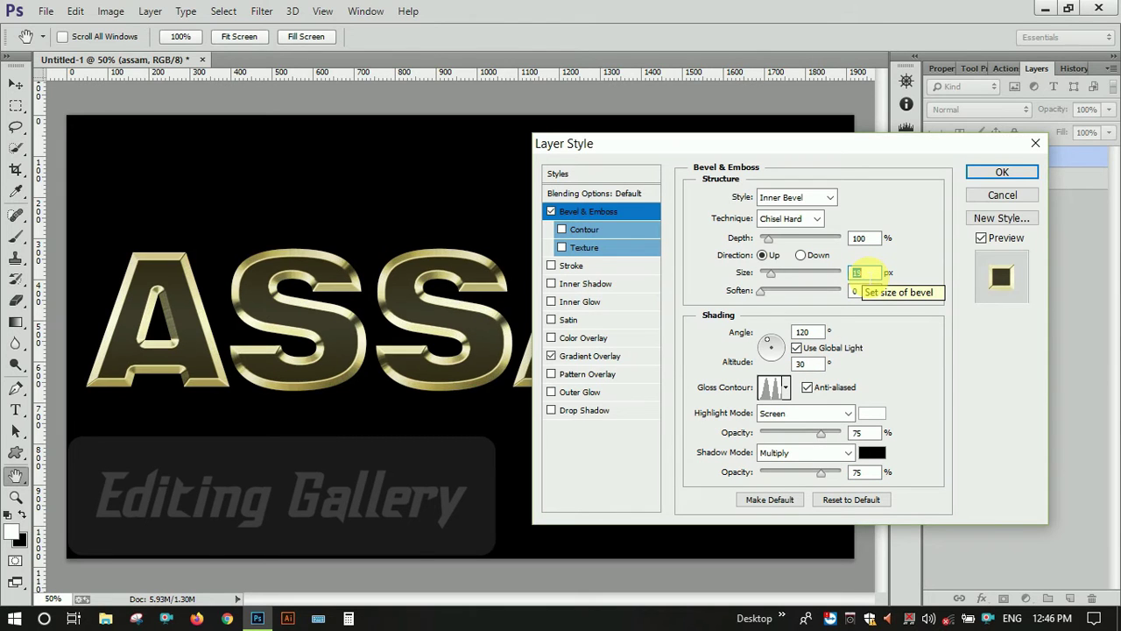
pyautogui.hotkey('shift', 'Up')
pyautogui.hotkey('shift', 'Up')
pyautogui.hotkey('shift', 'Up')
pyautogui.hotkey('shift', 'Up')
pyautogui.hotkey('shift', 'Up')
pyautogui.hotkey('shift', 'Up')
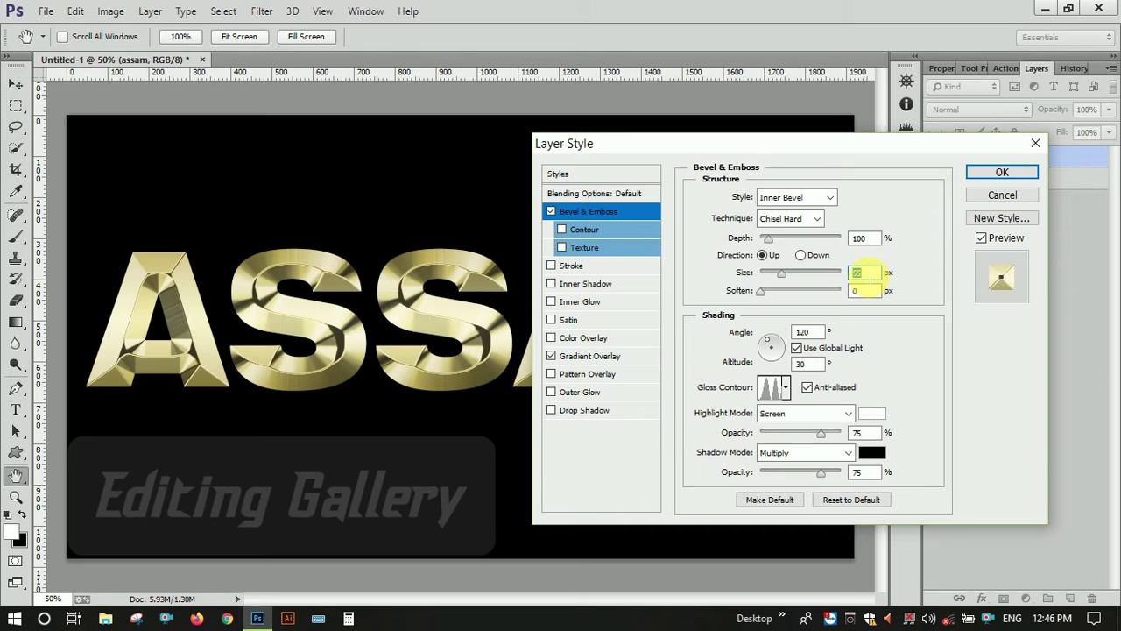
pyautogui.hotkey('shift', 'Up')
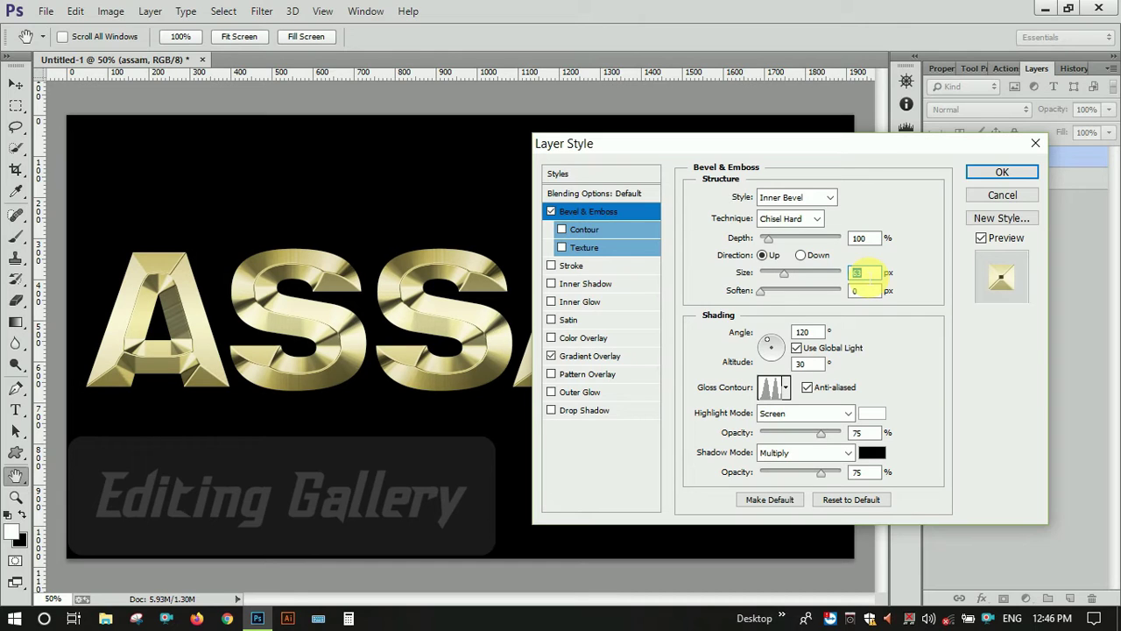
pyautogui.press('Up')
pyautogui.press('Up')
pyautogui.press('Up')
pyautogui.press('Up')
pyautogui.press('Up')
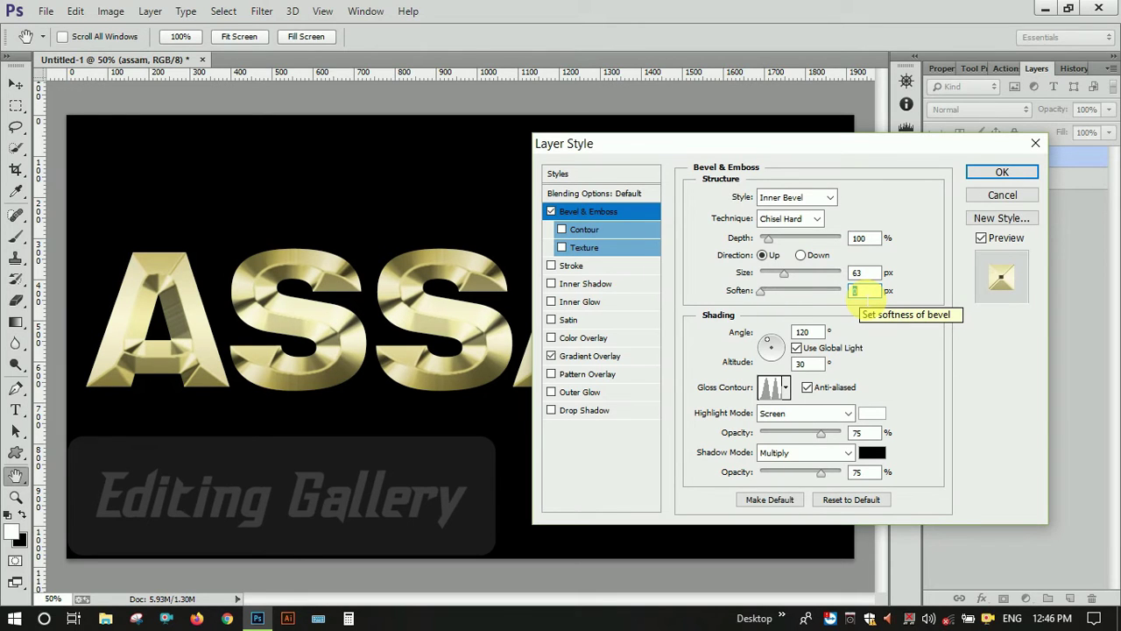
pyautogui.write('1')
# Raise the bevel depth to 170% and apply the layer style
pyautogui.click(860, 239)
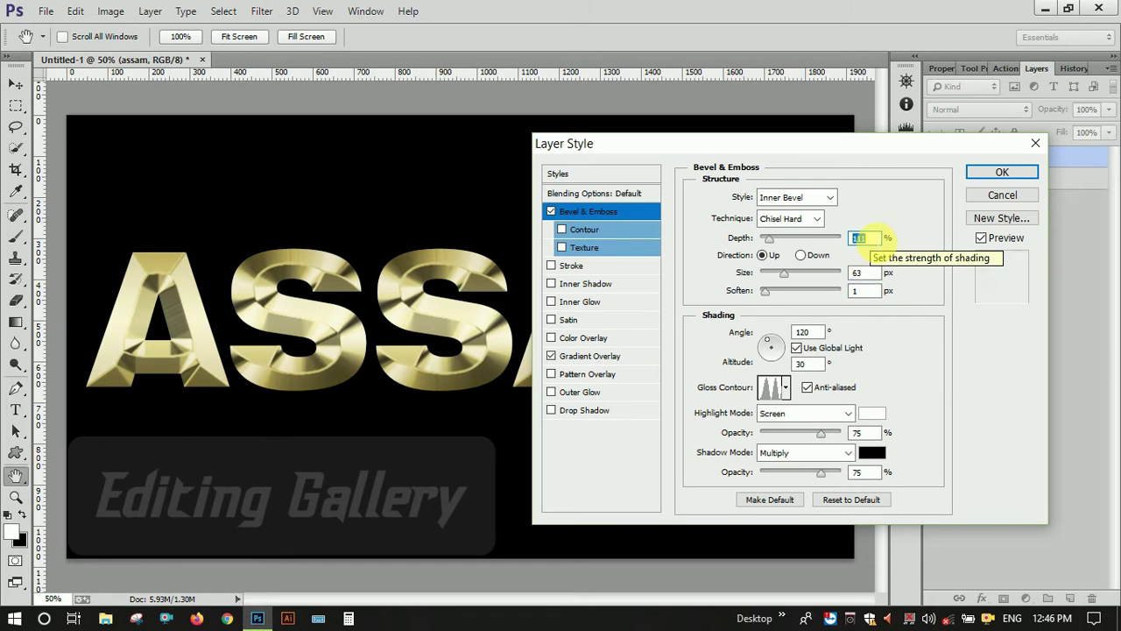
pyautogui.press('Up')
pyautogui.press('Up')
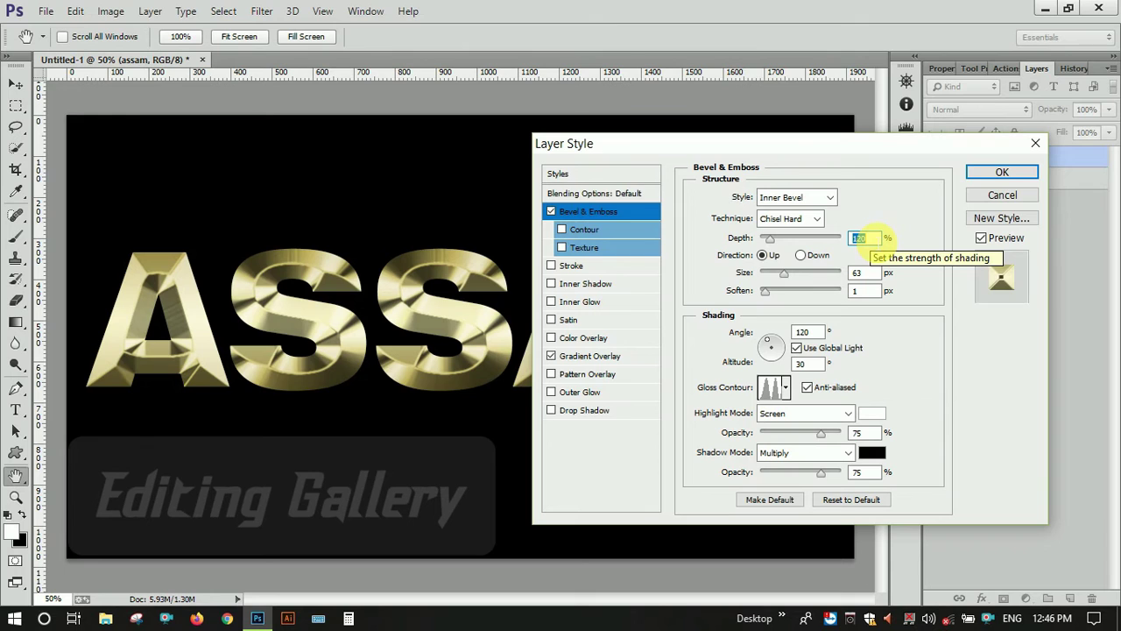
pyautogui.press('Up')
pyautogui.press('Up')
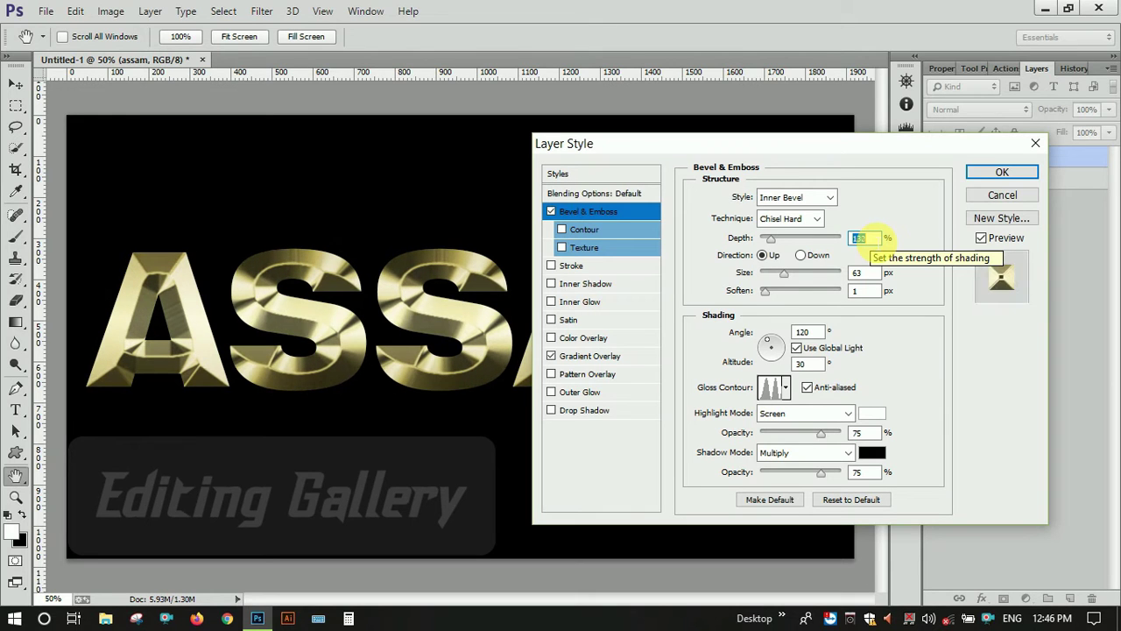
pyautogui.press('Up')
pyautogui.press('Up')
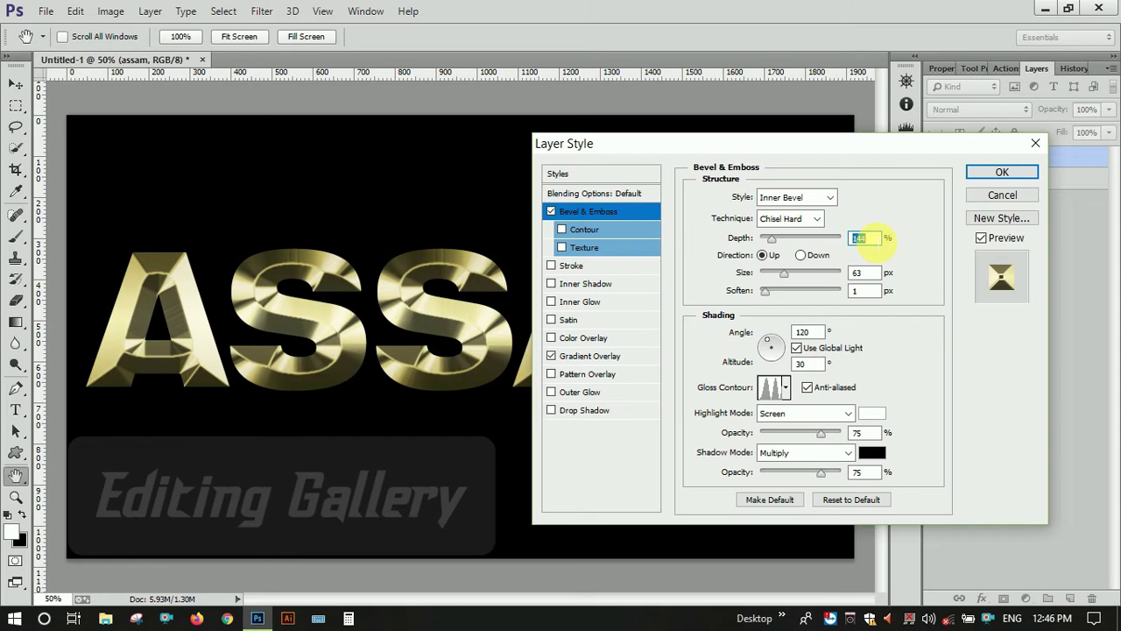
pyautogui.click(859, 238)
pyautogui.press('Up')
pyautogui.press('Up')
pyautogui.press('Up')
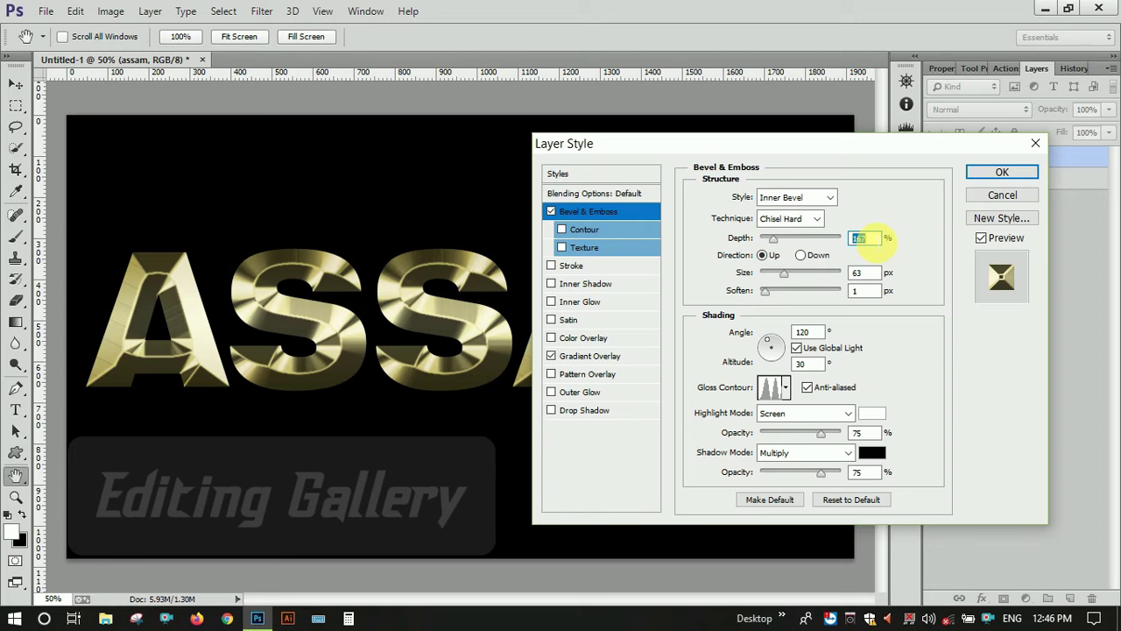
pyautogui.press('Up')
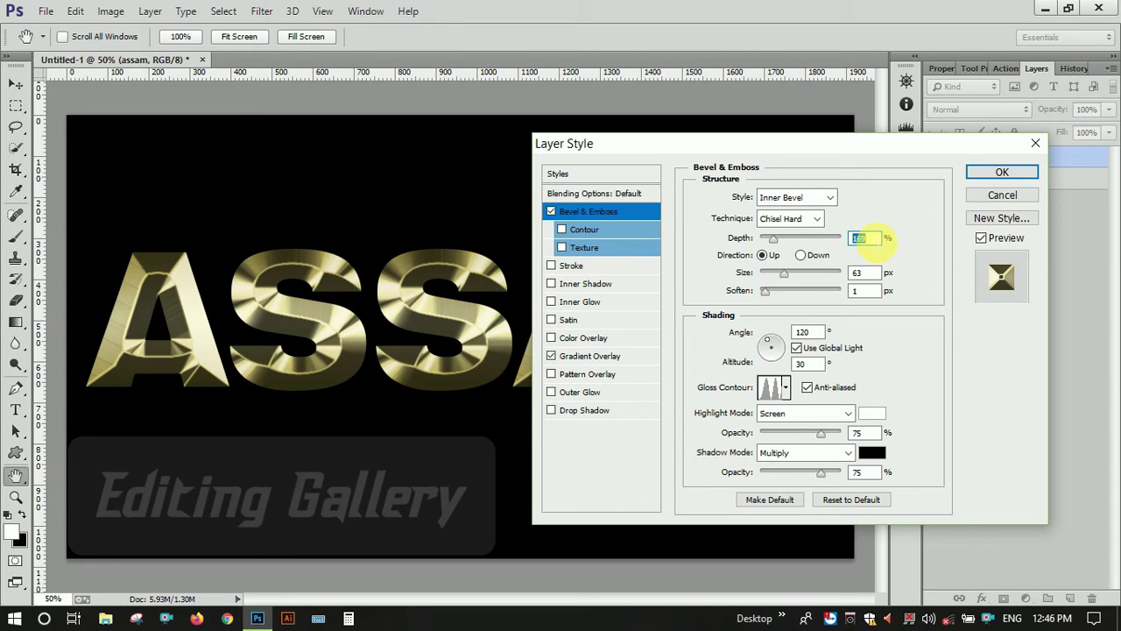
pyautogui.click(995, 176)
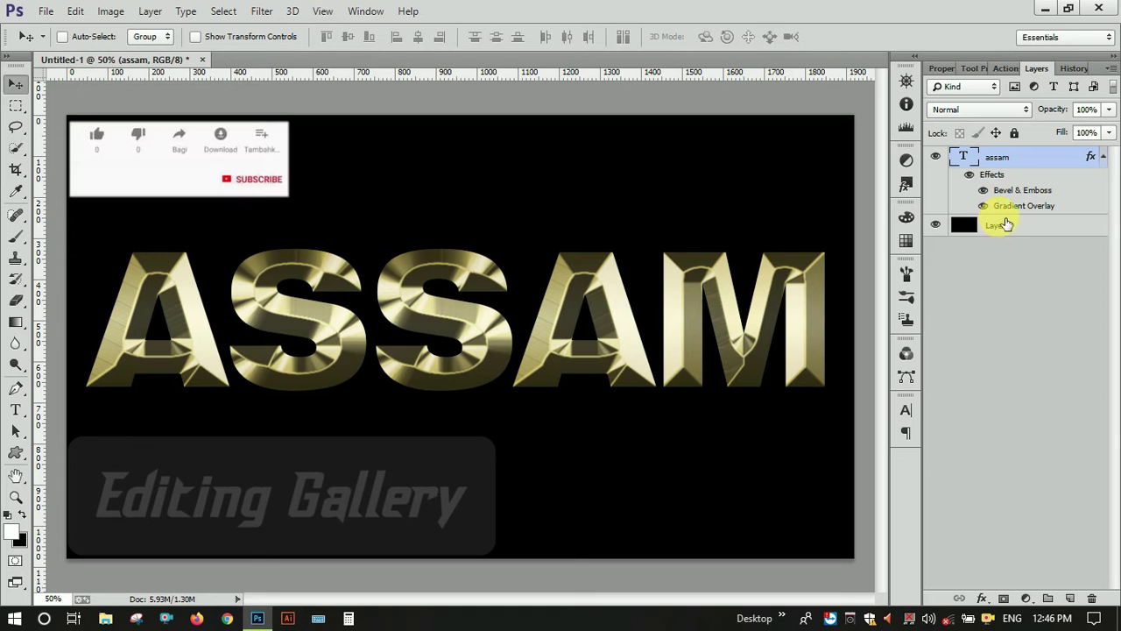
# Duplicate the assam text layer as assam copy
pyautogui.hotkey('ctrl', 'j')
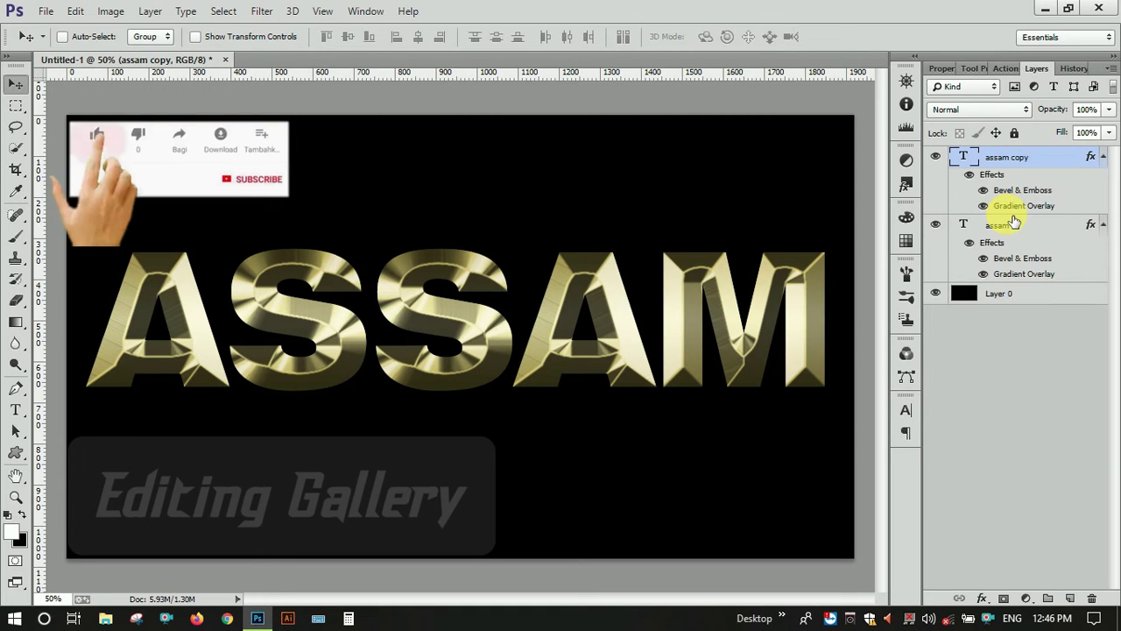
pyautogui.rightClick(1006, 176)
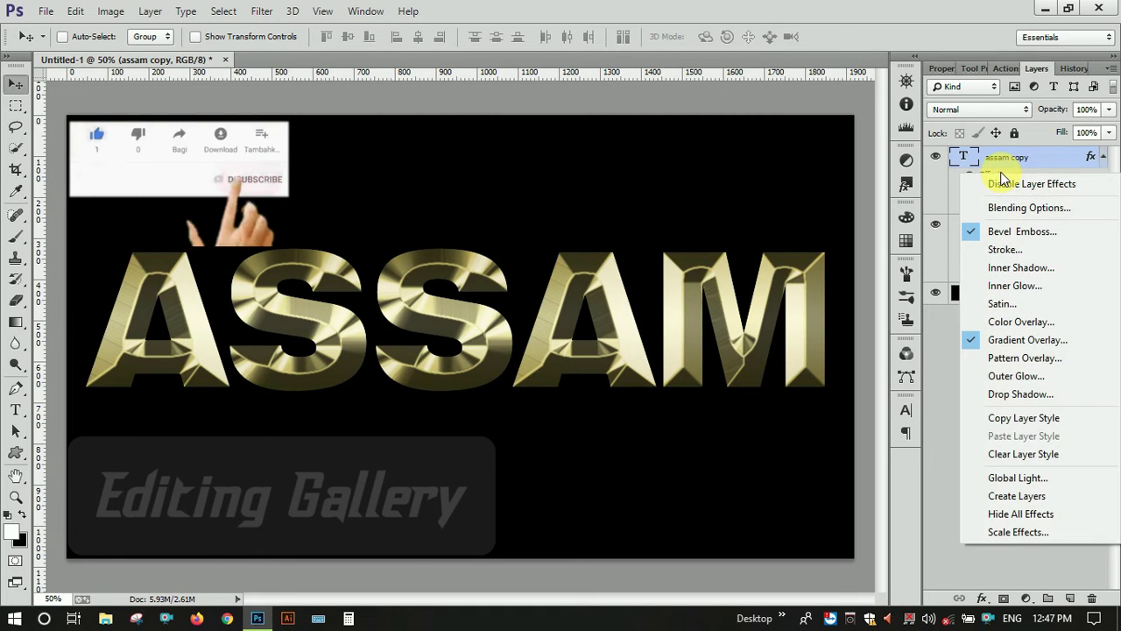
pyautogui.click(1046, 164)
pyautogui.rightClick(1051, 161)
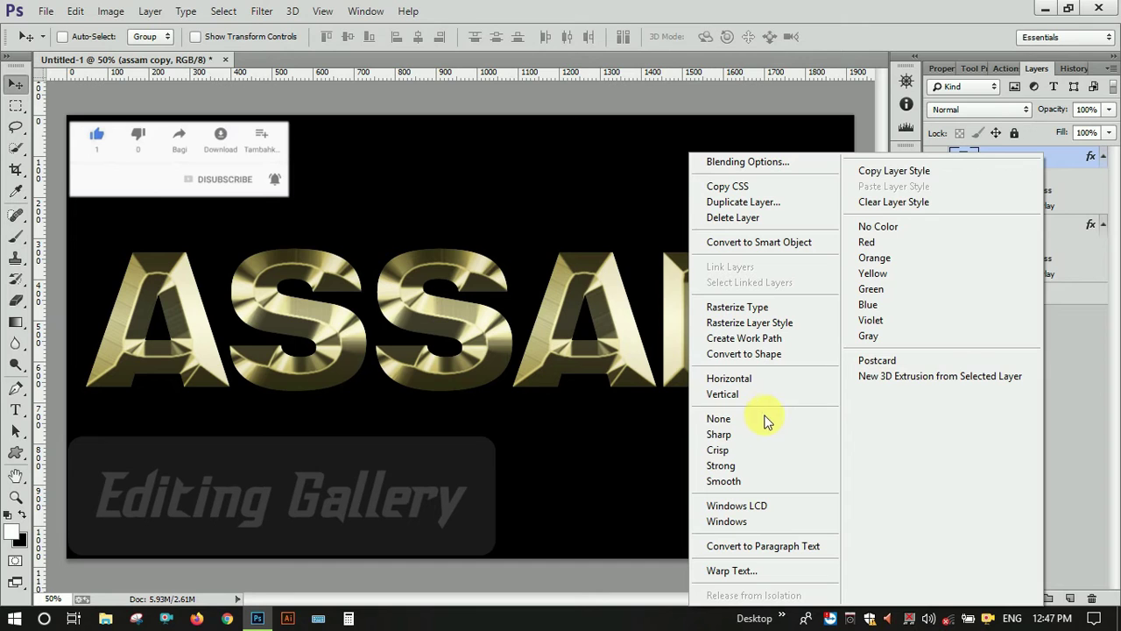
pyautogui.click(1061, 342)
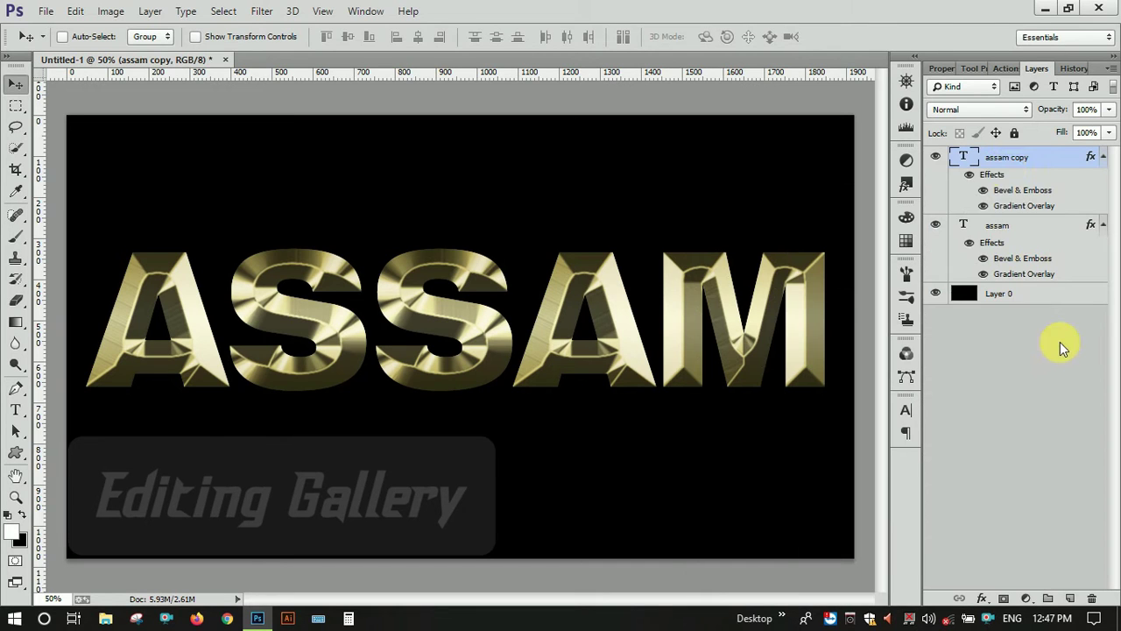
# Clear assam copy's layer style and move it beneath the gold assam layer
pyautogui.rightClick(1011, 182)
pyautogui.click(1043, 159)
pyautogui.rightClick(1051, 179)
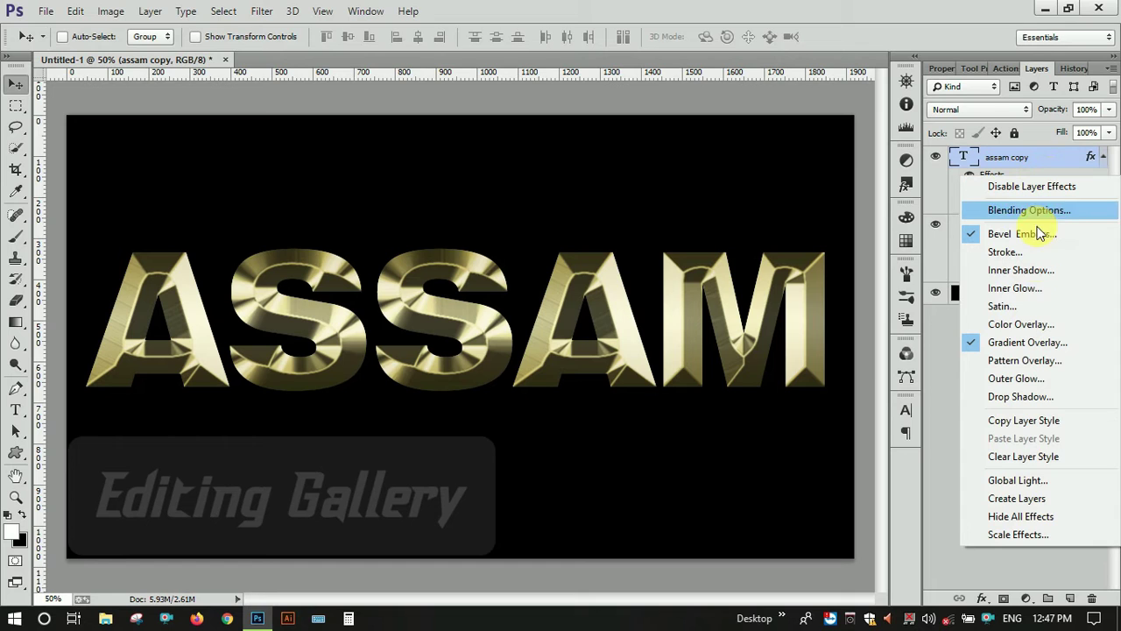
pyautogui.click(1018, 460)
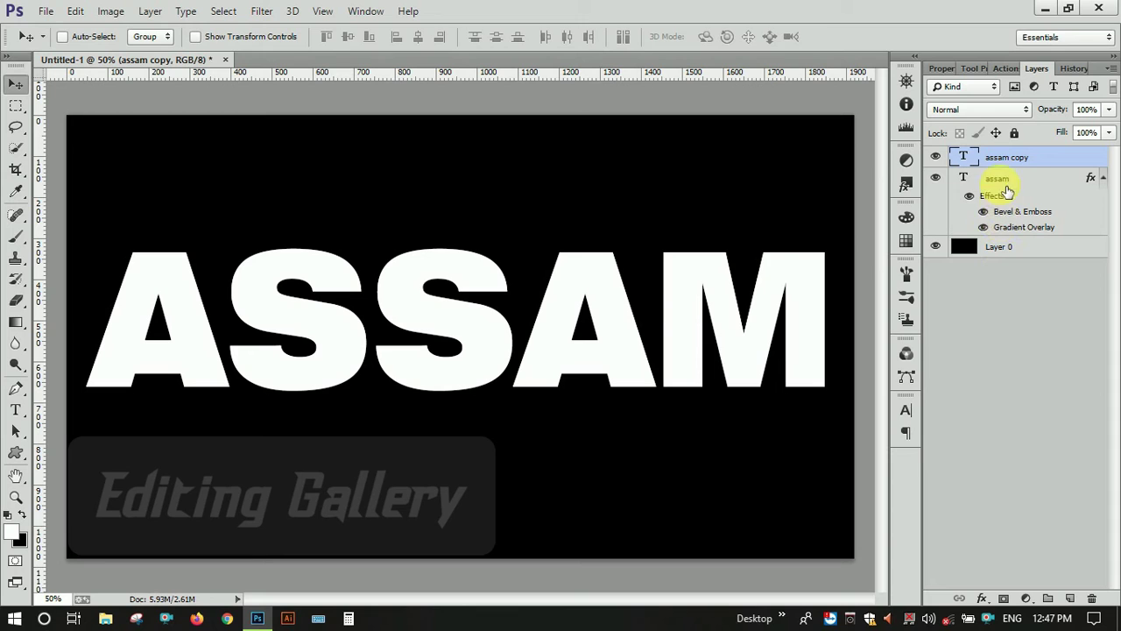
pyautogui.moveTo(1006, 167); pyautogui.dragTo(1021, 243)
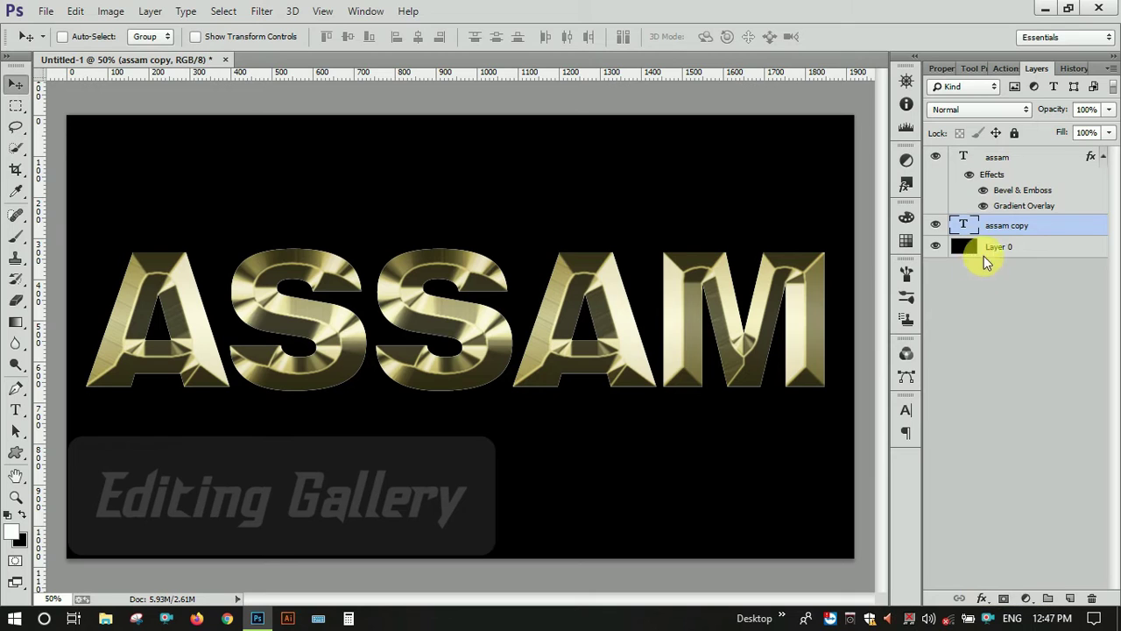
pyautogui.click(999, 157)
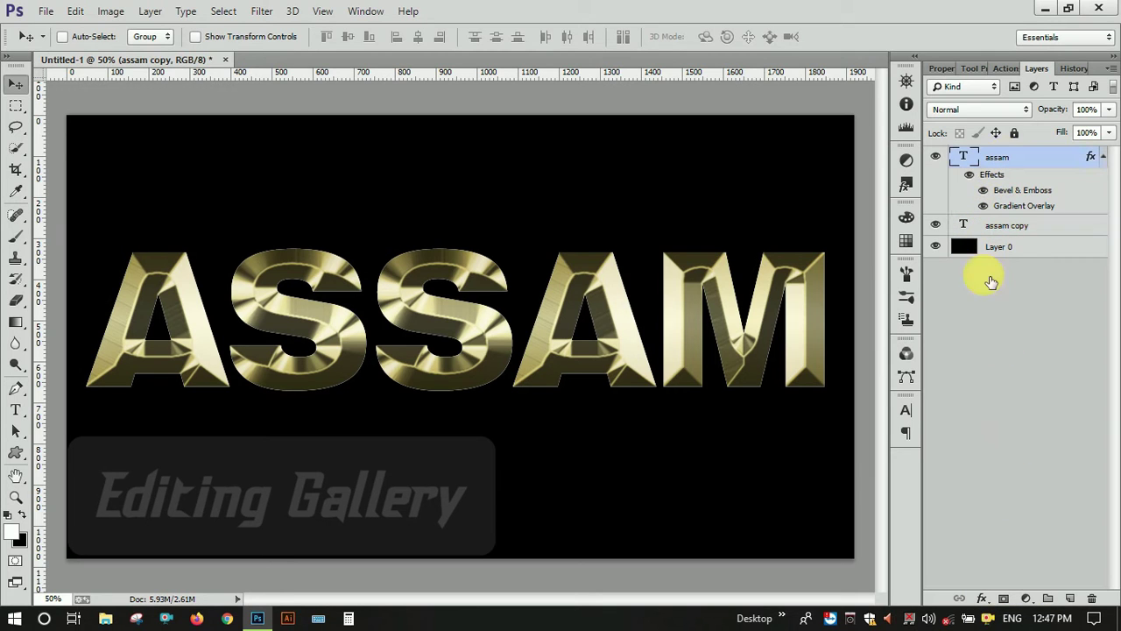
# Enable an Inner Shadow on the gold ASSAM layer with a deep orange colour
pyautogui.click(982, 597)
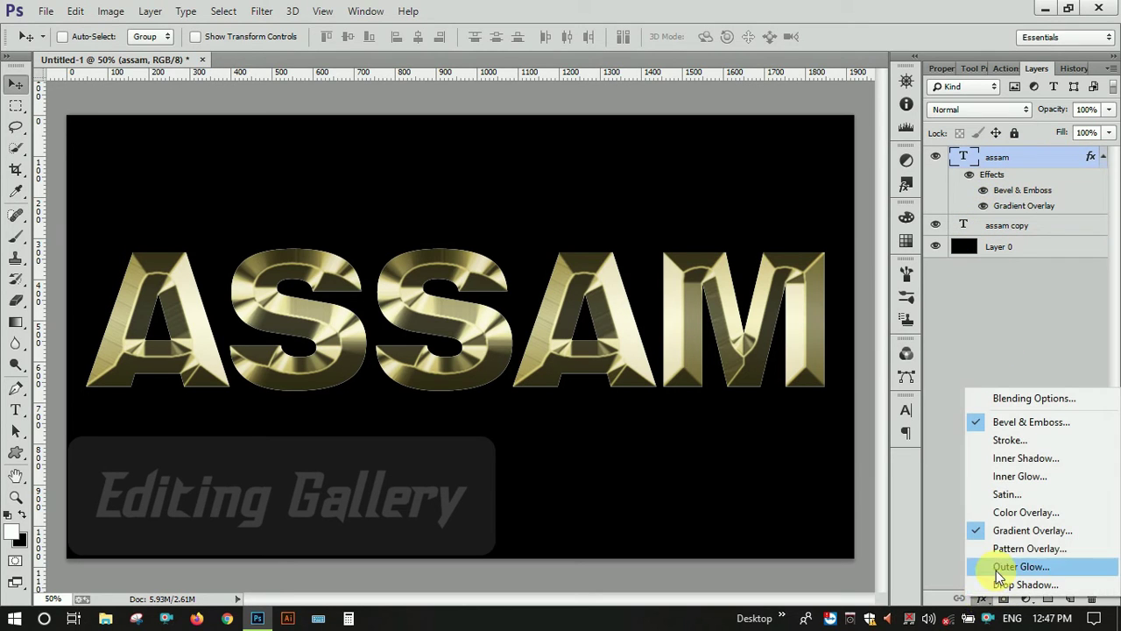
pyautogui.click(1010, 516)
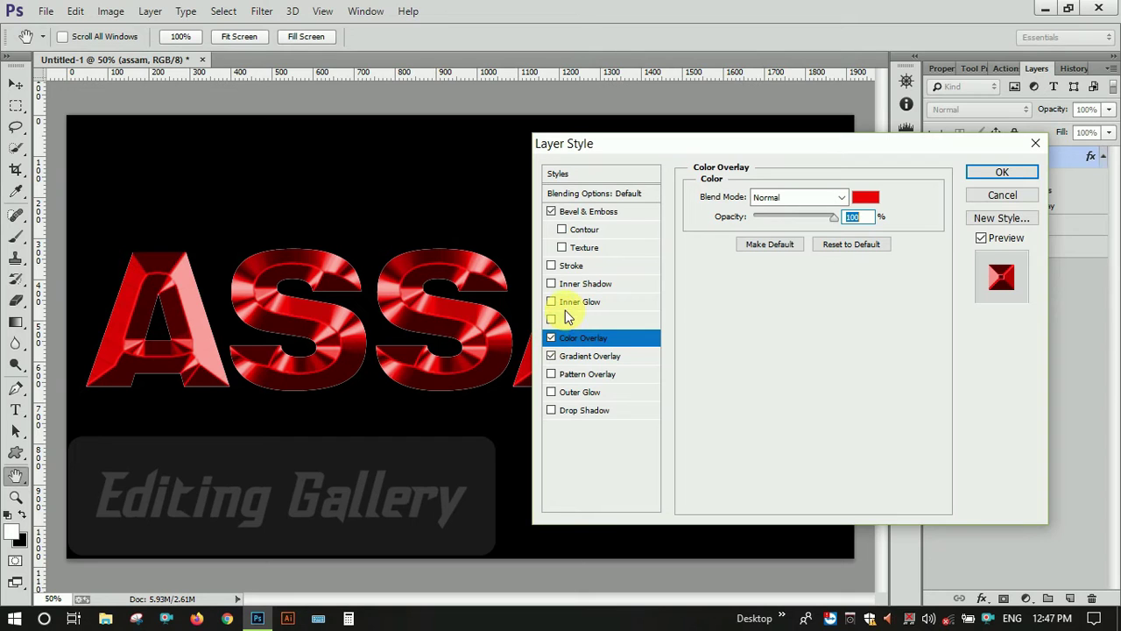
pyautogui.click(551, 284)
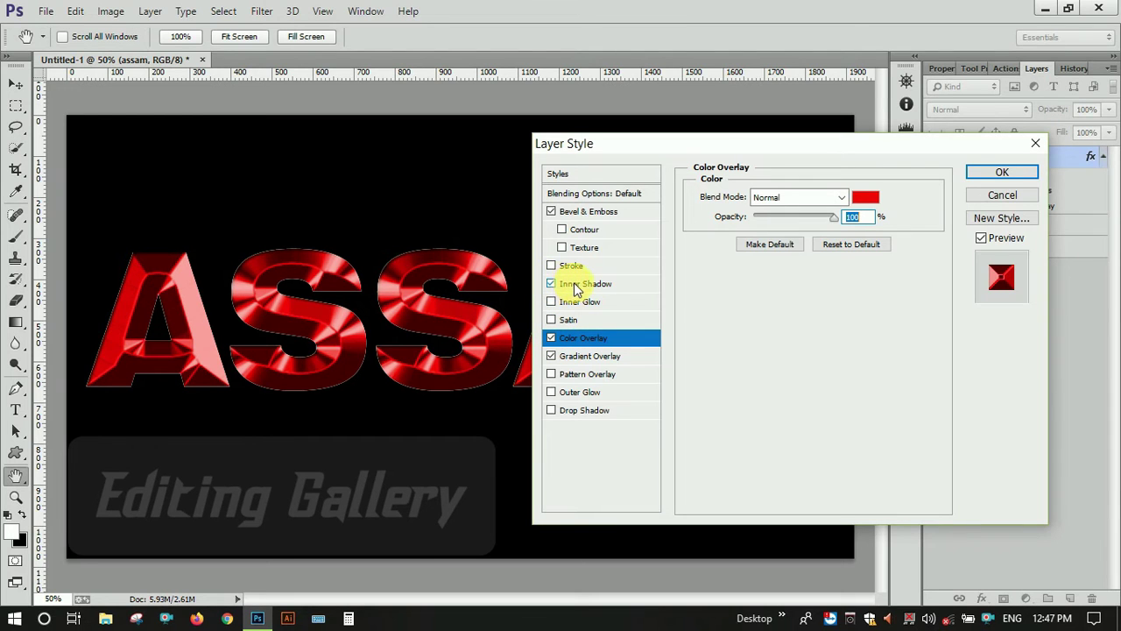
pyautogui.click(551, 338)
pyautogui.click(869, 200)
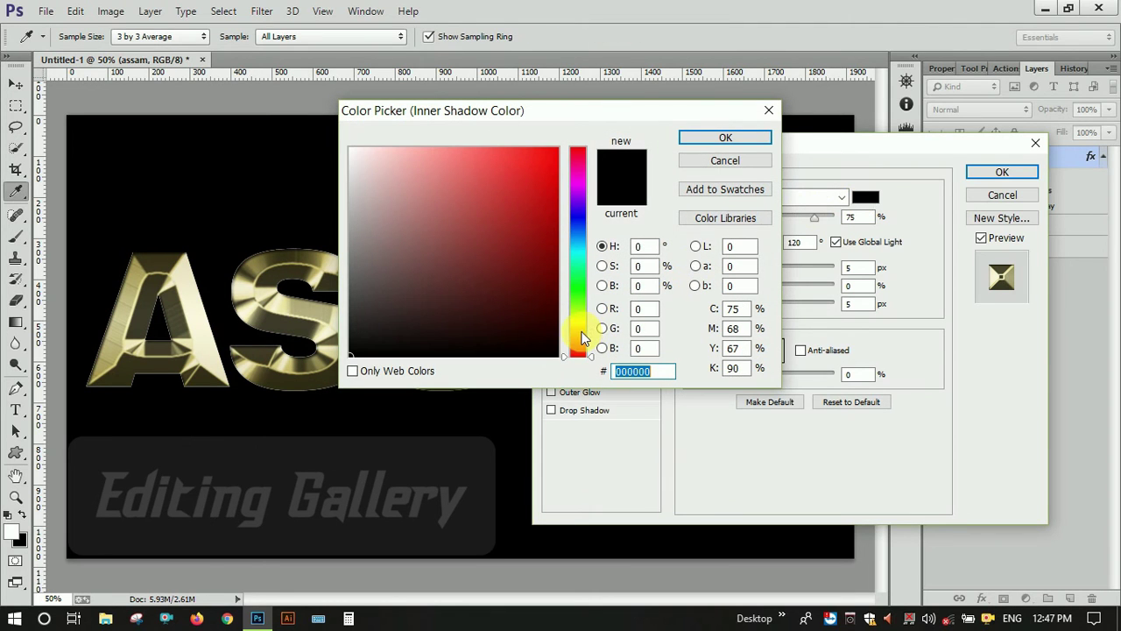
pyautogui.moveTo(578, 352); pyautogui.dragTo(578, 336)
pyautogui.moveTo(545, 197); pyautogui.dragTo(553, 155)
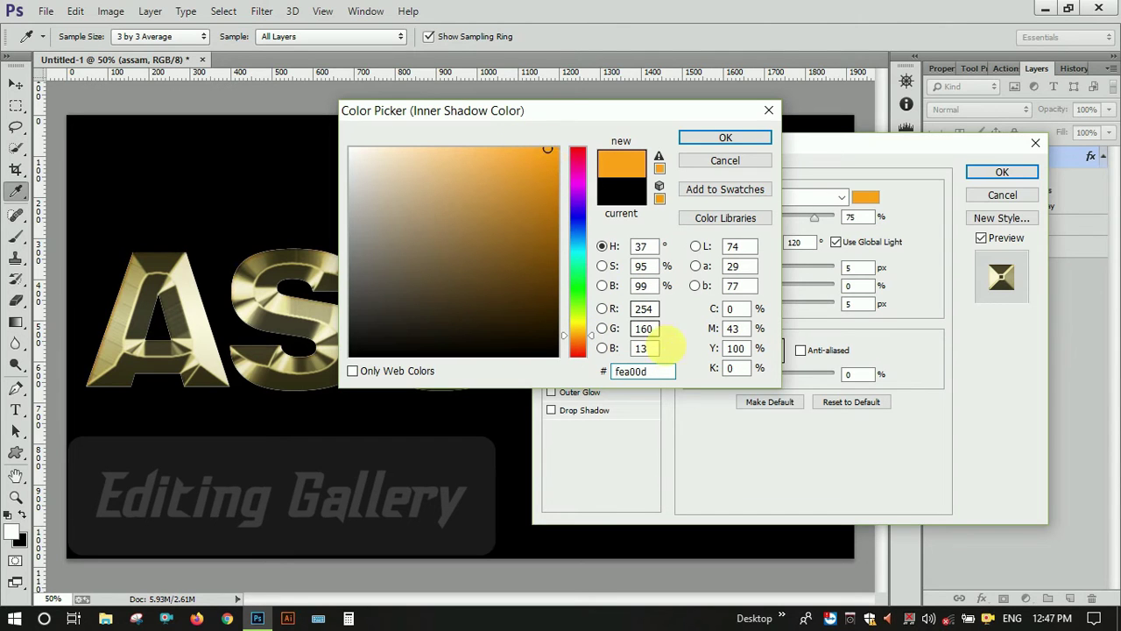
pyautogui.doubleClick(633, 372)
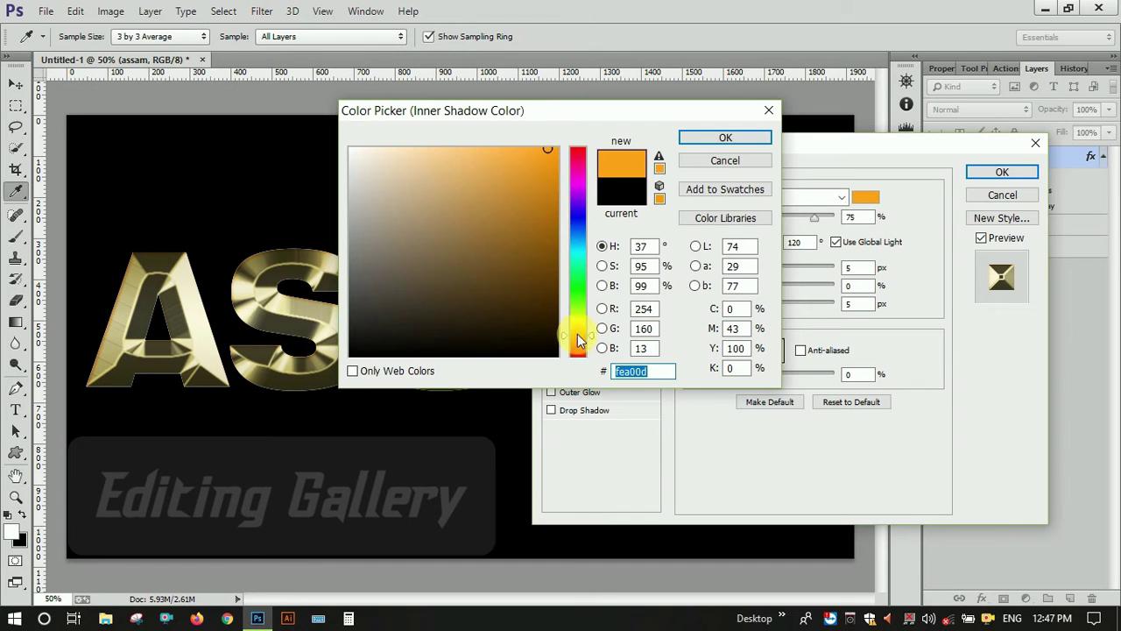
pyautogui.click(577, 338)
pyautogui.click(578, 342)
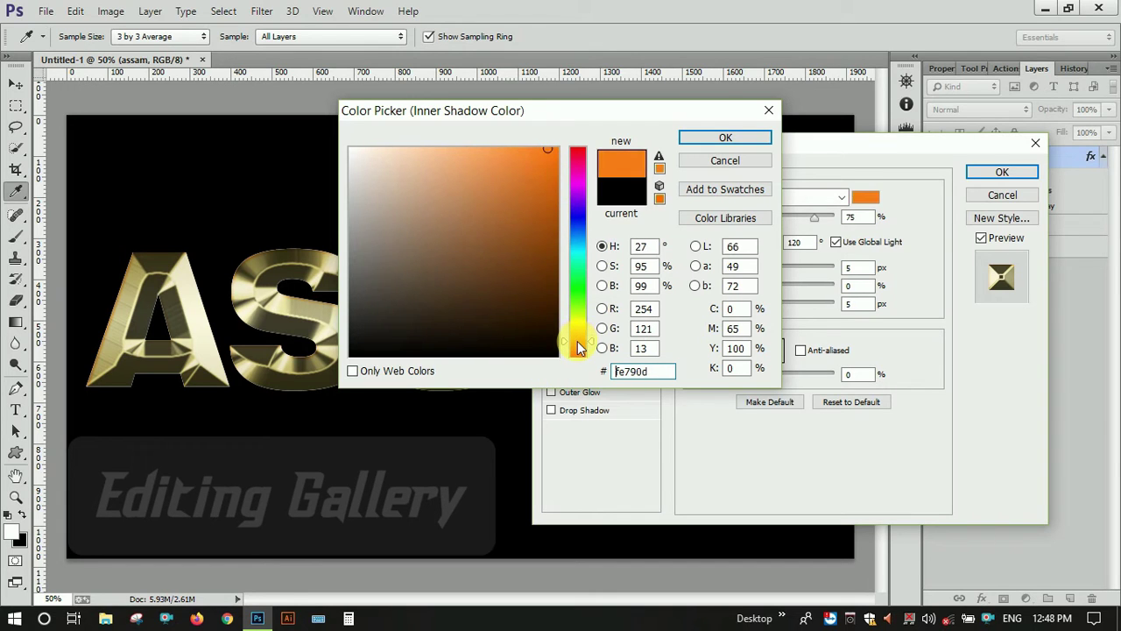
pyautogui.click(731, 139)
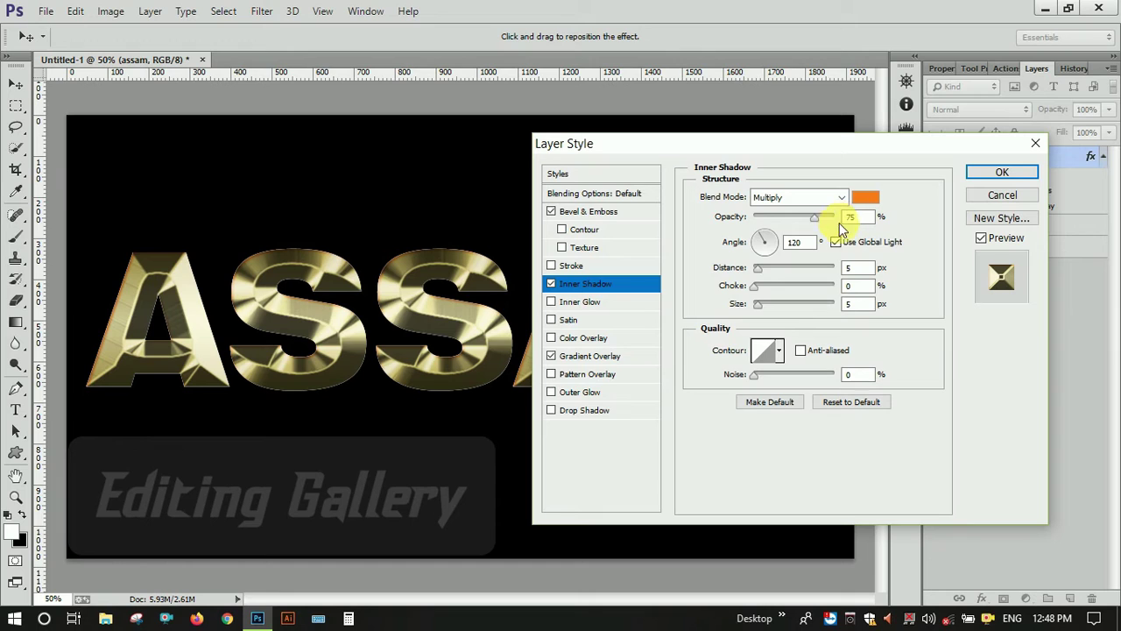
# Enlarge the orange inner shadow to 161 px, adjust its distance, and apply
pyautogui.click(854, 304)
pyautogui.hotkey('shift', 'Up')
pyautogui.hotkey('shift', 'Up')
pyautogui.hotkey('shift', 'Up')
pyautogui.hotkey('shift', 'Up')
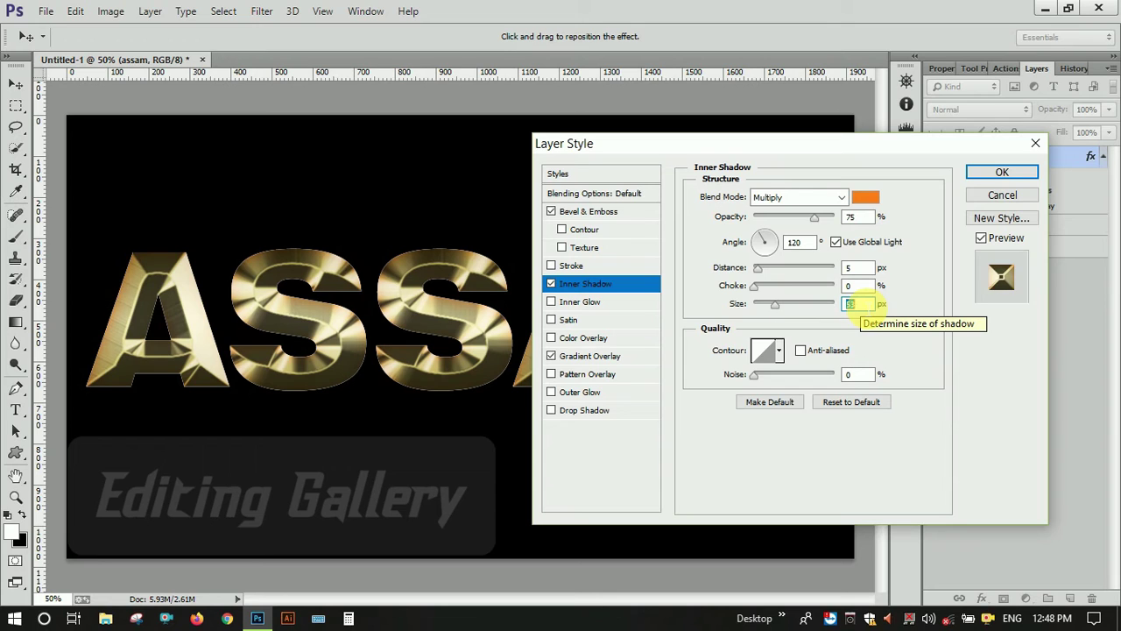
pyautogui.hotkey('shift', 'Up')
pyautogui.hotkey('shift', 'Up')
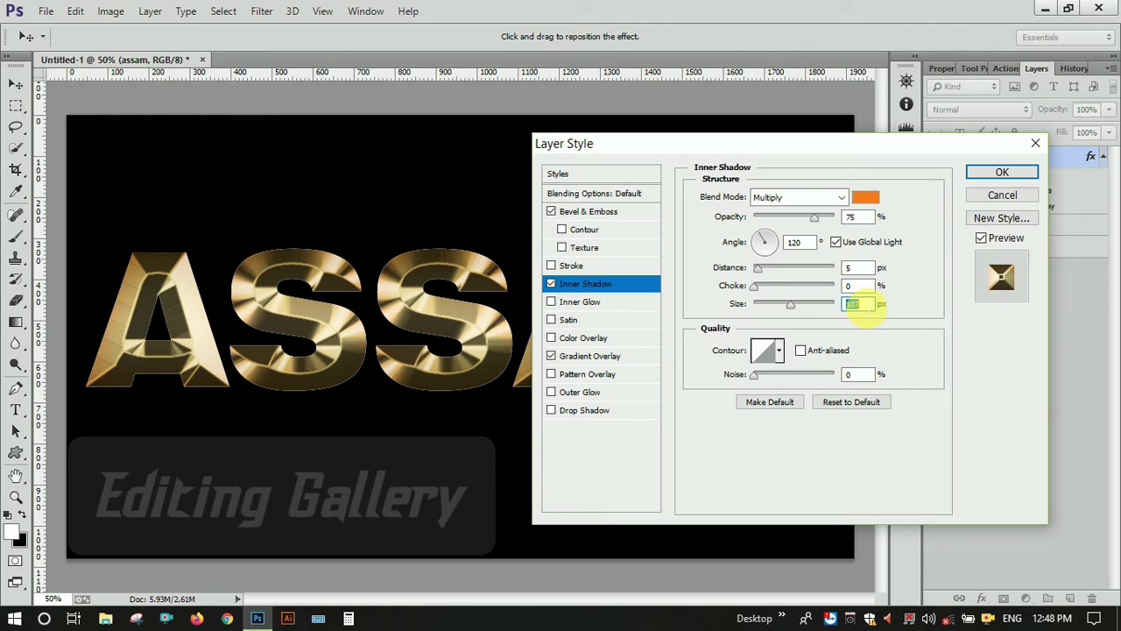
pyautogui.hotkey('shift', 'Up')
pyautogui.hotkey('shift', 'Up')
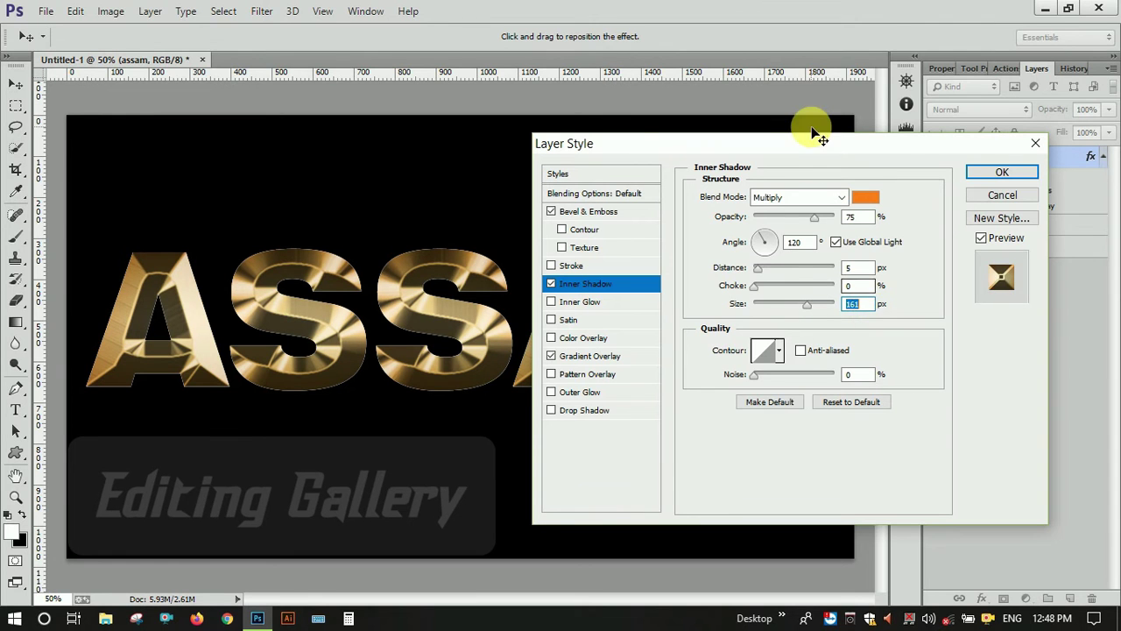
pyautogui.moveTo(807, 141)
pyautogui.mouseDown()
pyautogui.moveTo(759, 134)
pyautogui.moveTo(783, 120)
pyautogui.mouseUp()
pyautogui.click(819, 254)
pyautogui.hotkey('shift', 'Up')
pyautogui.hotkey('shift', 'Up')
pyautogui.hotkey('shift', 'Up')
pyautogui.hotkey('shift', 'Up')
pyautogui.hotkey('shift', 'Up')
pyautogui.hotkey('shift', 'Down')
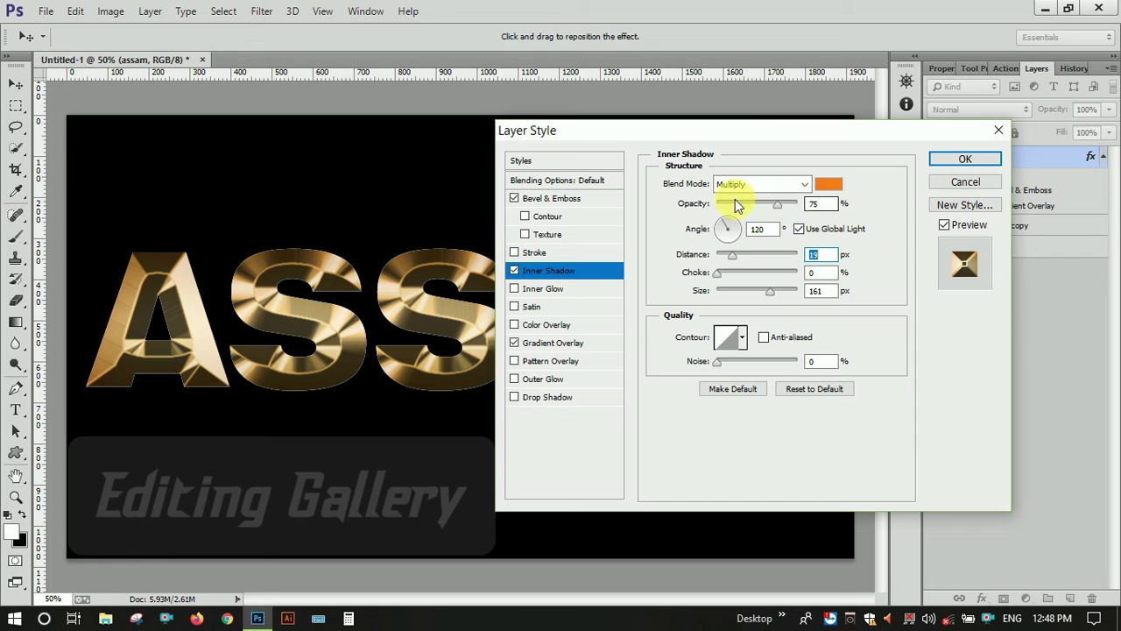
pyautogui.click(967, 159)
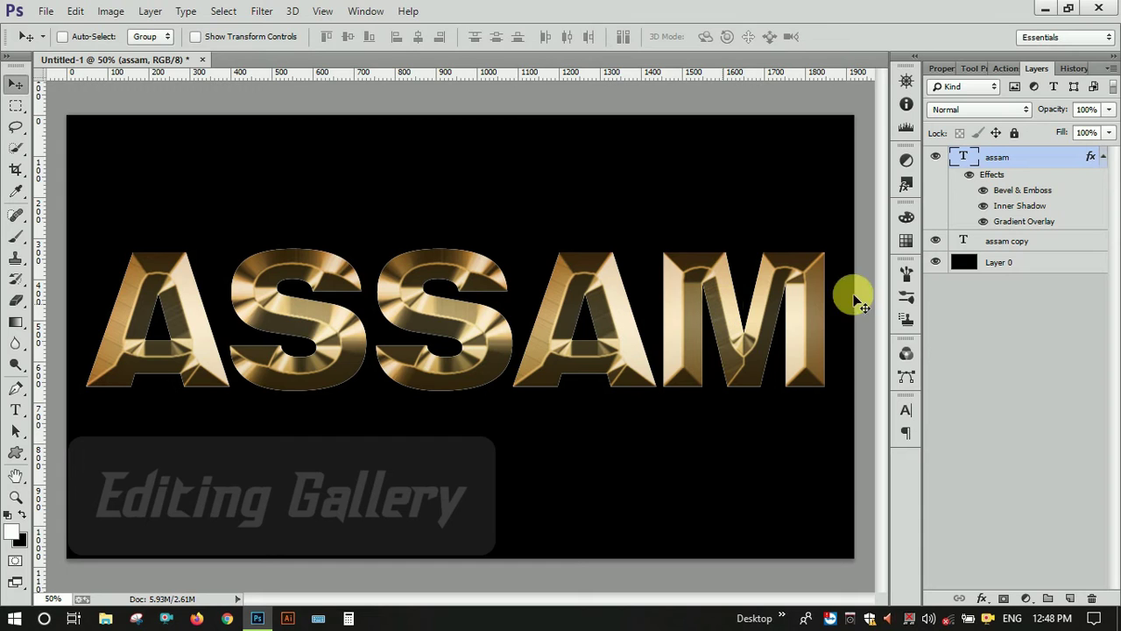
# Add a Stroke effect with the pale yellow gold gradient fill to the assam copy layer
pyautogui.click(1014, 243)
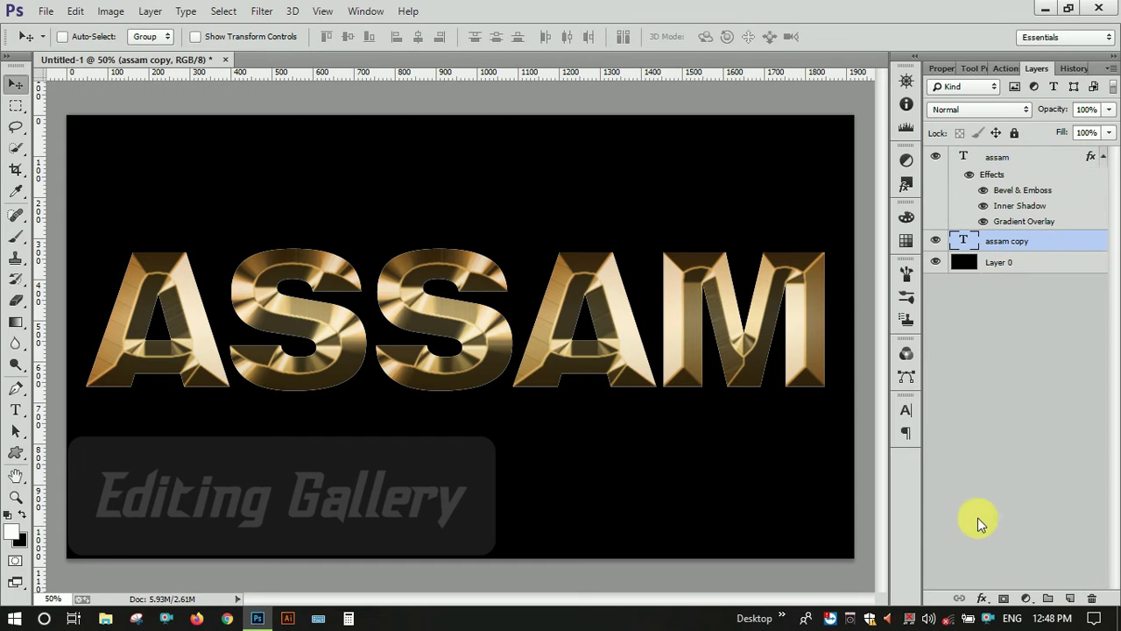
pyautogui.click(983, 604)
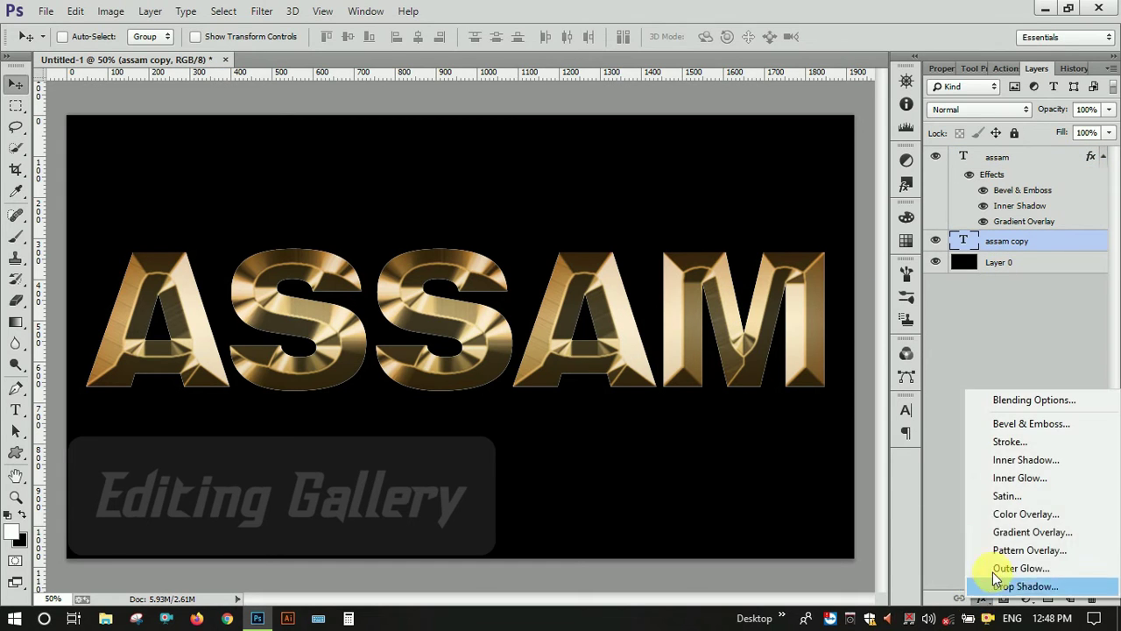
pyautogui.click(1004, 444)
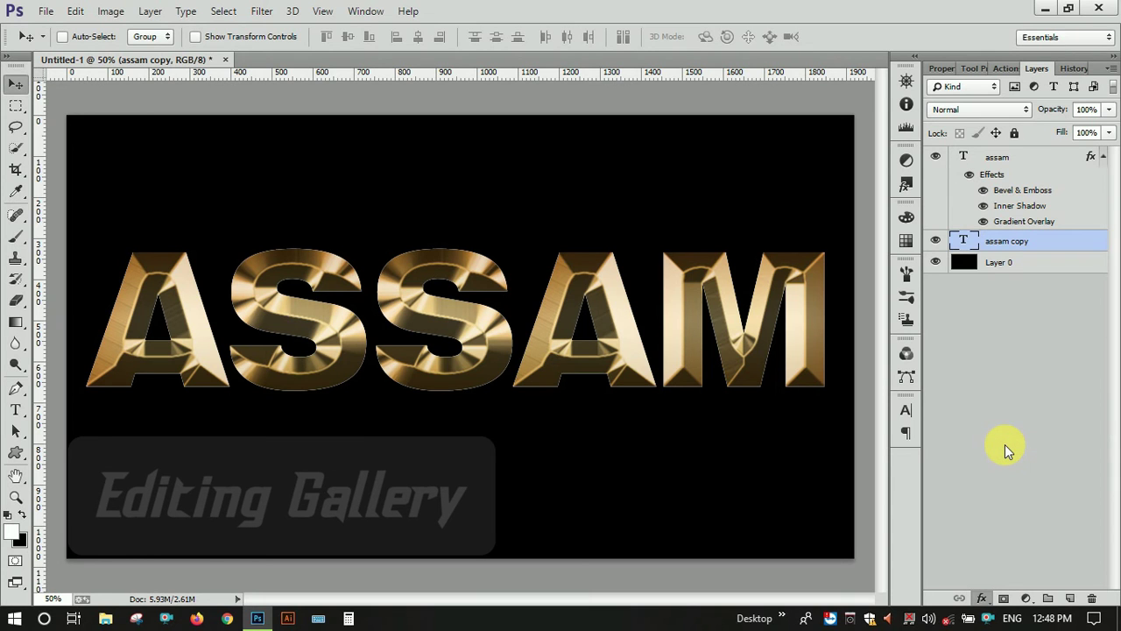
pyautogui.moveTo(694, 135); pyautogui.dragTo(877, 151)
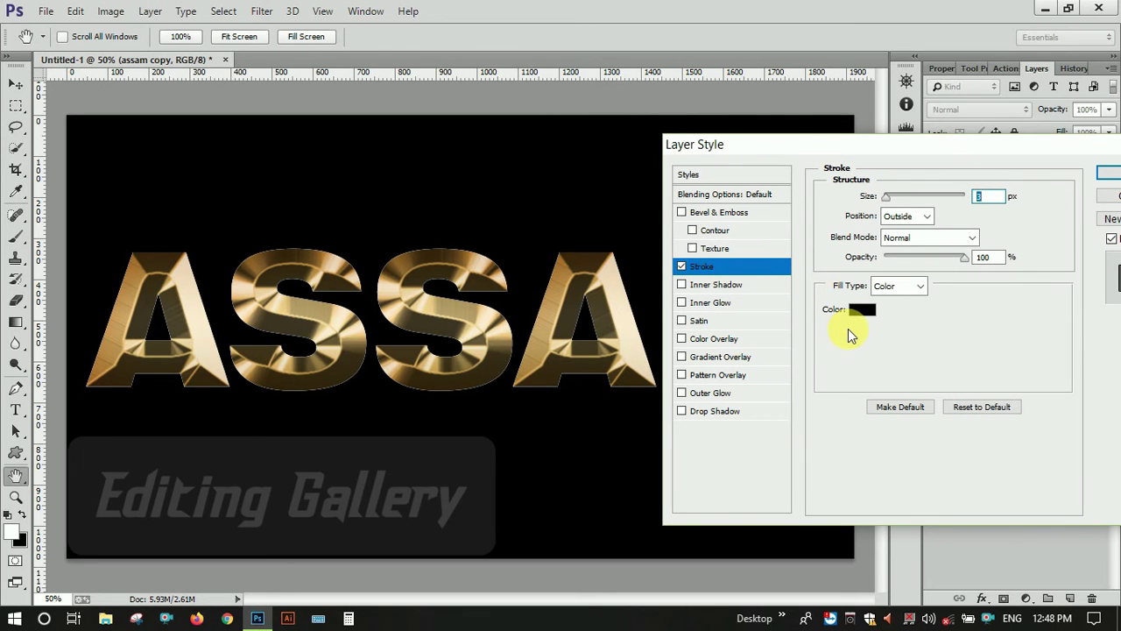
pyautogui.click(897, 289)
pyautogui.click(891, 317)
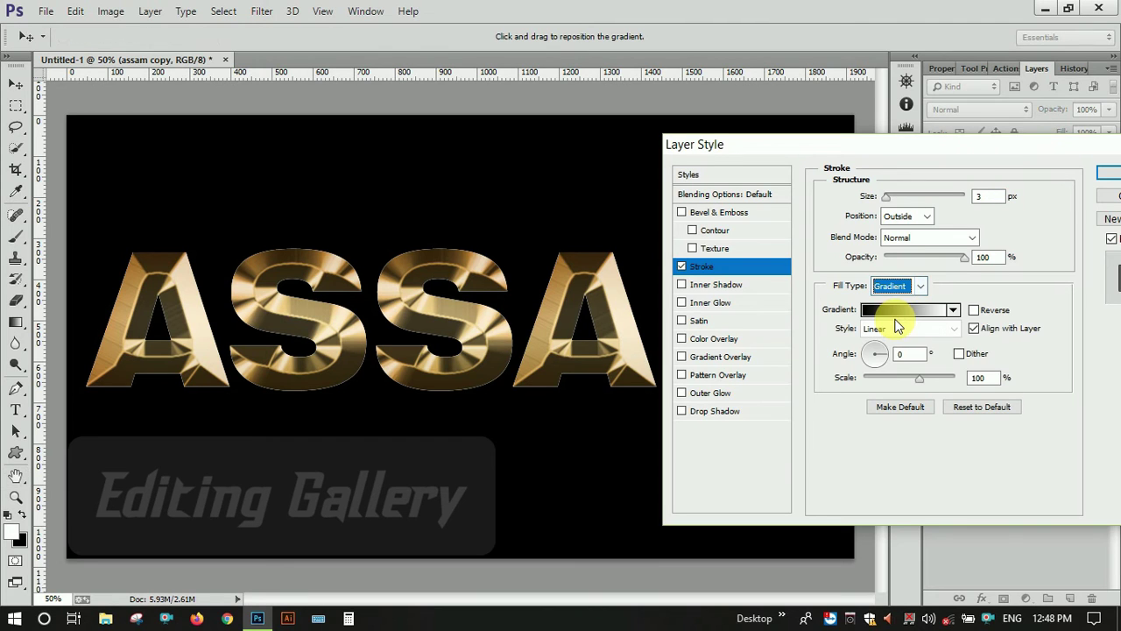
pyautogui.click(952, 311)
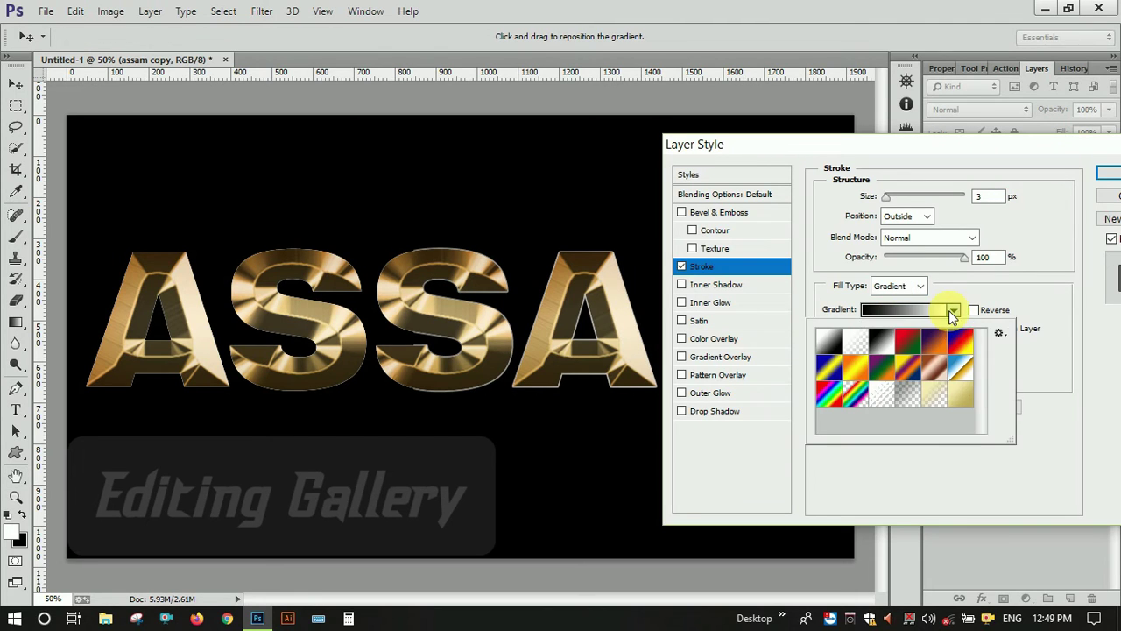
pyautogui.click(966, 401)
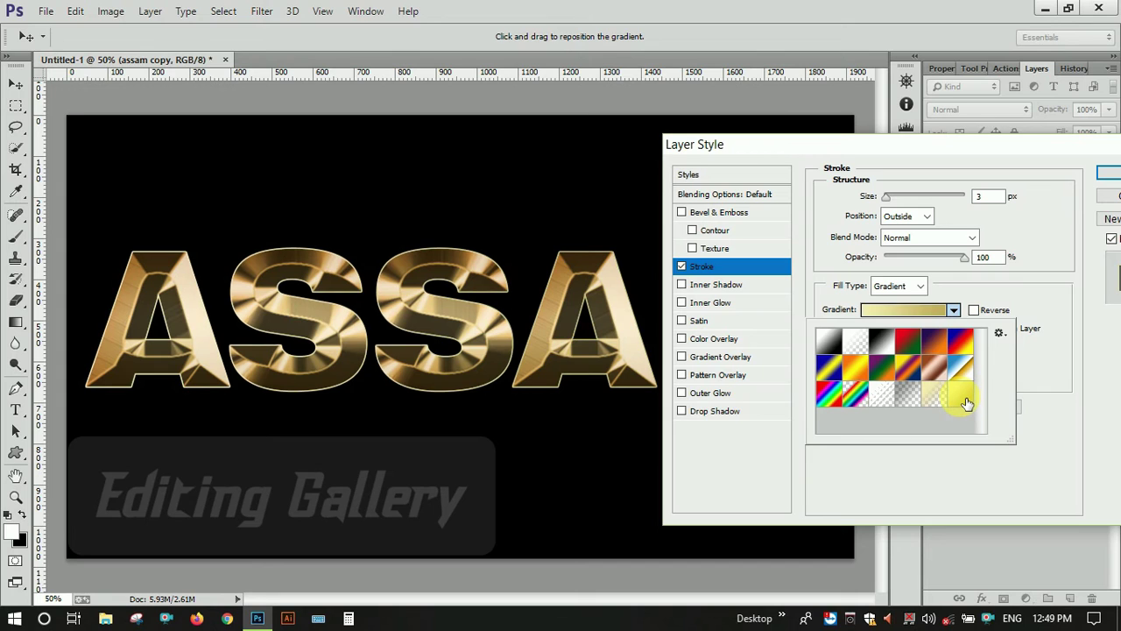
# Set the gradient stroke size to 11 px
pyautogui.doubleClick(981, 196)
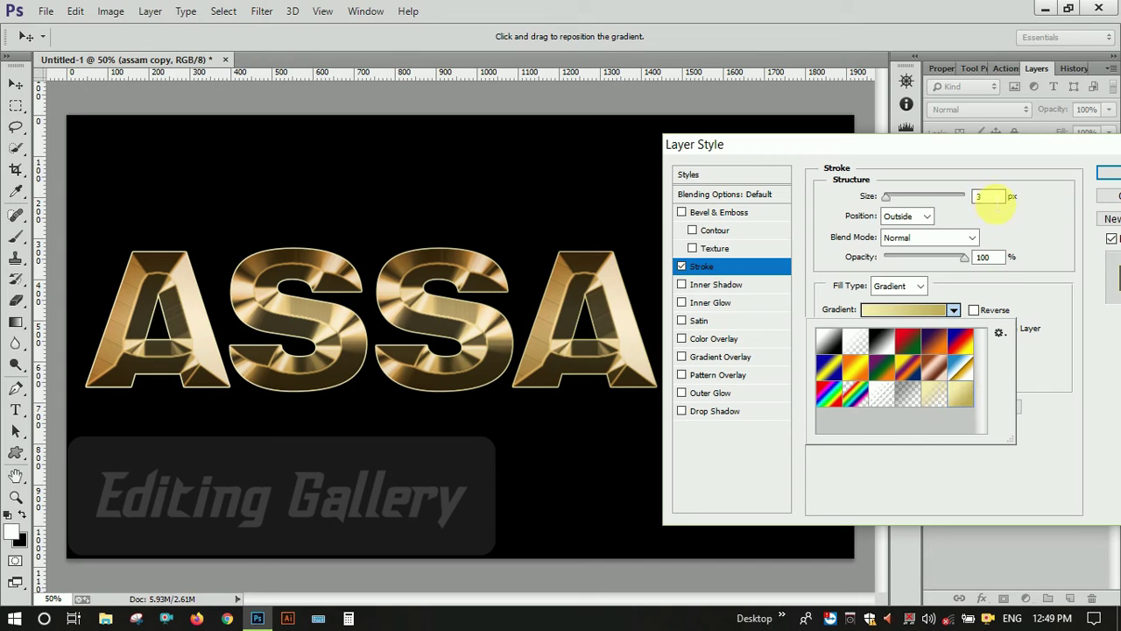
pyautogui.press('Up')
pyautogui.press('Up')
pyautogui.press('Up')
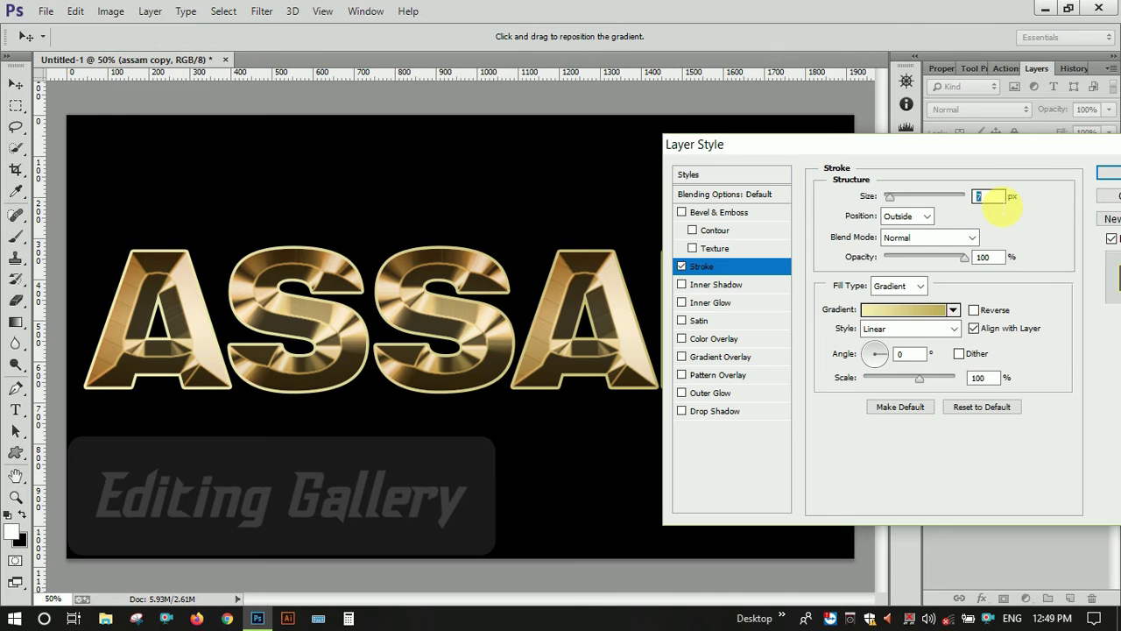
pyautogui.press('Up')
pyautogui.press('Up')
pyautogui.press('Up')
pyautogui.press('Up')
pyautogui.press('Up')
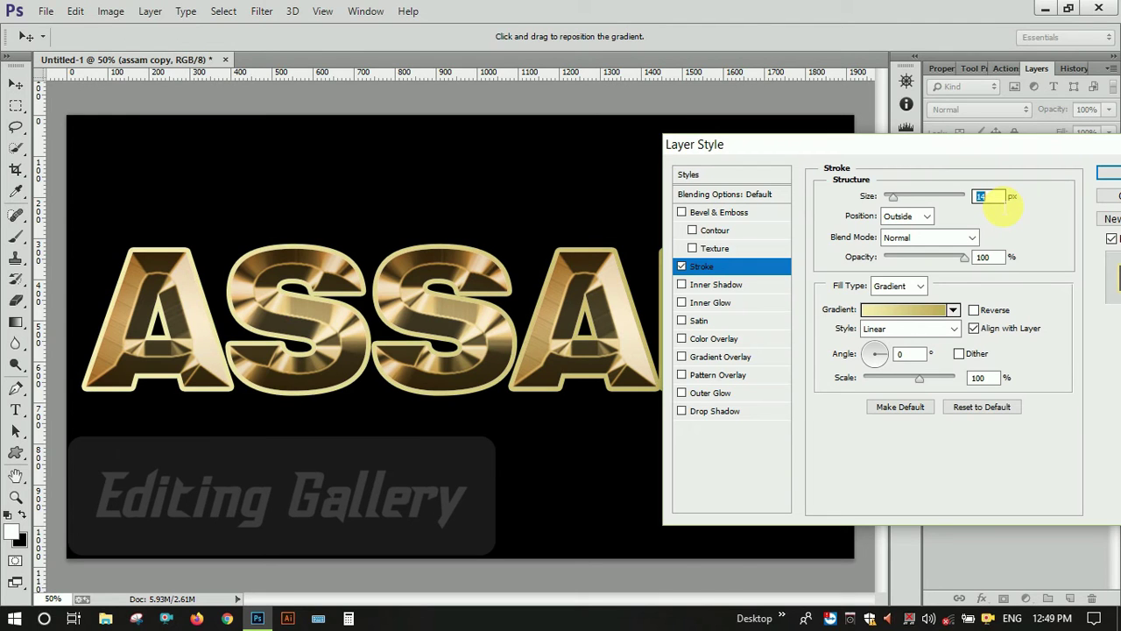
pyautogui.press('Up')
pyautogui.press('Down')
pyautogui.press('Down')
pyautogui.press('Down')
pyautogui.press('Down')
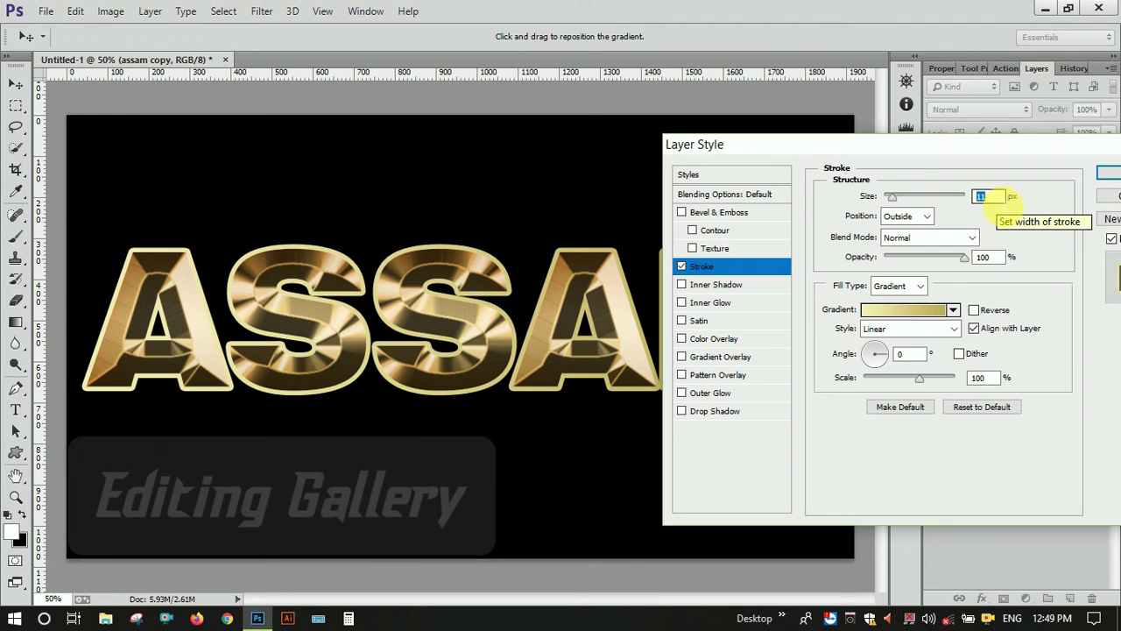
# Keep the stroke blend mode Normal and enable Bevel & Emboss on the copy
pyautogui.click(942, 240)
pyautogui.click(1004, 226)
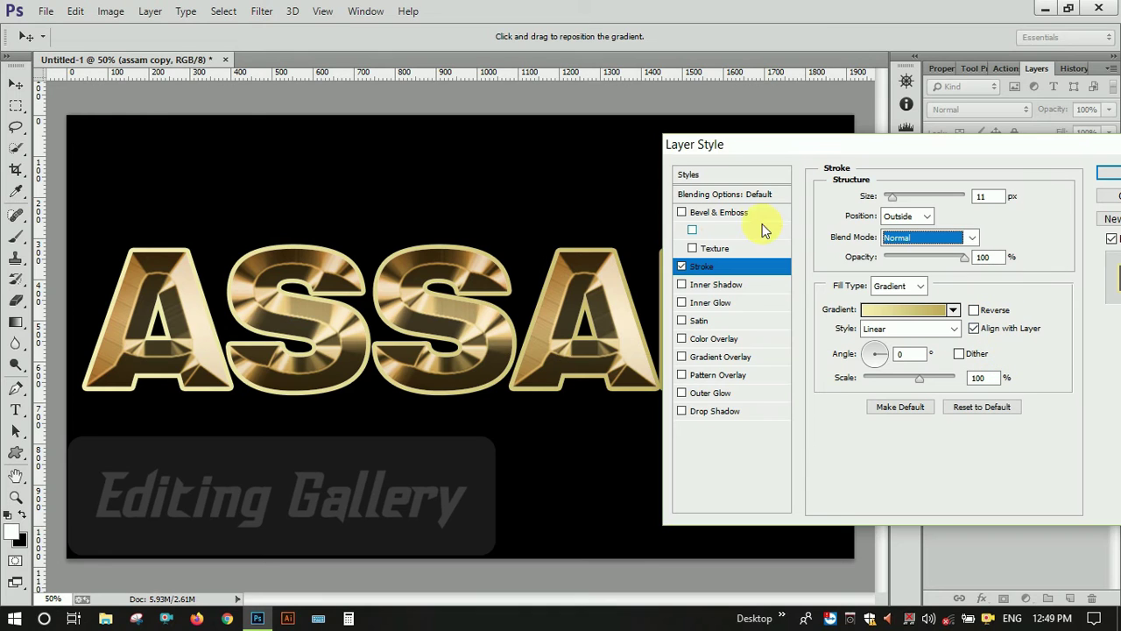
pyautogui.click(740, 196)
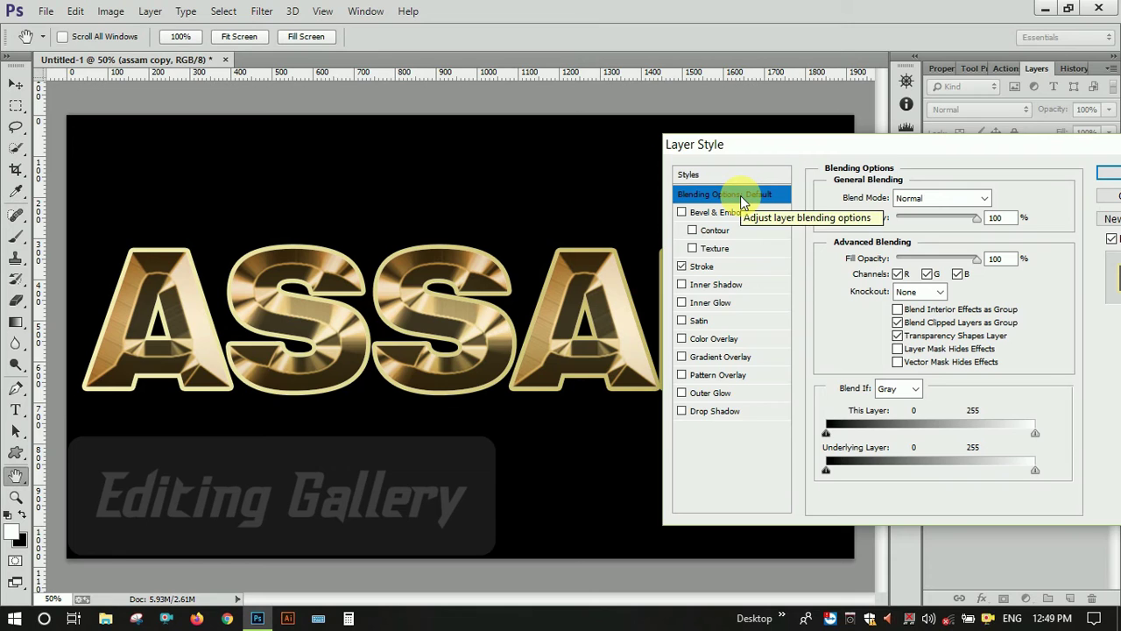
pyautogui.click(723, 213)
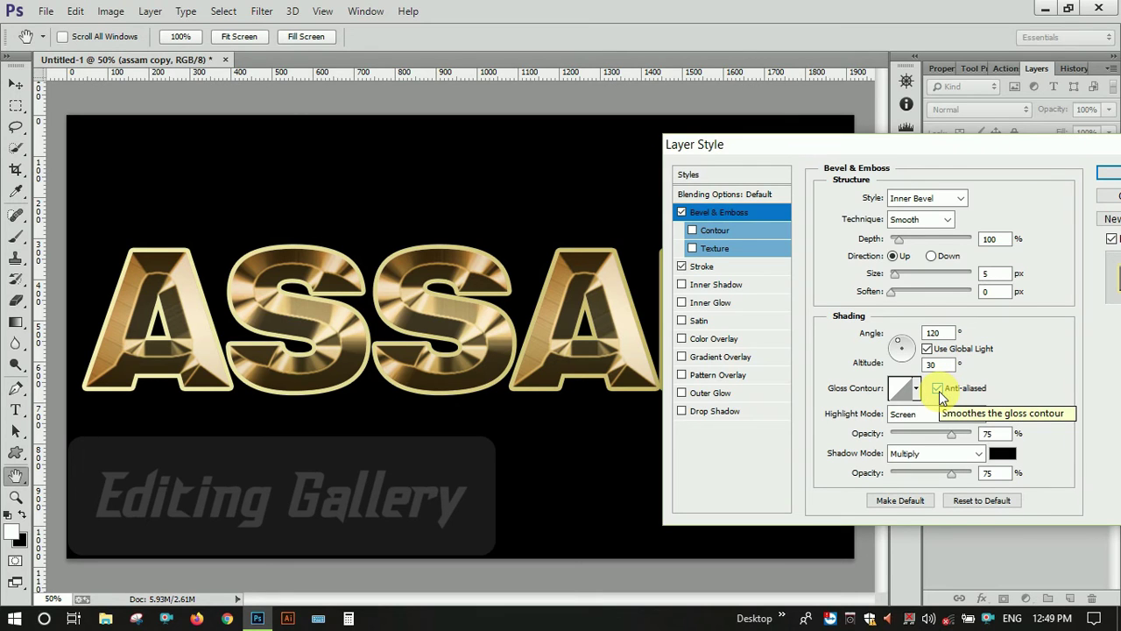
# Make the bevel Chisel Hard with an anti-aliased multi-peak ring gloss contour
pyautogui.click(939, 390)
pyautogui.click(932, 223)
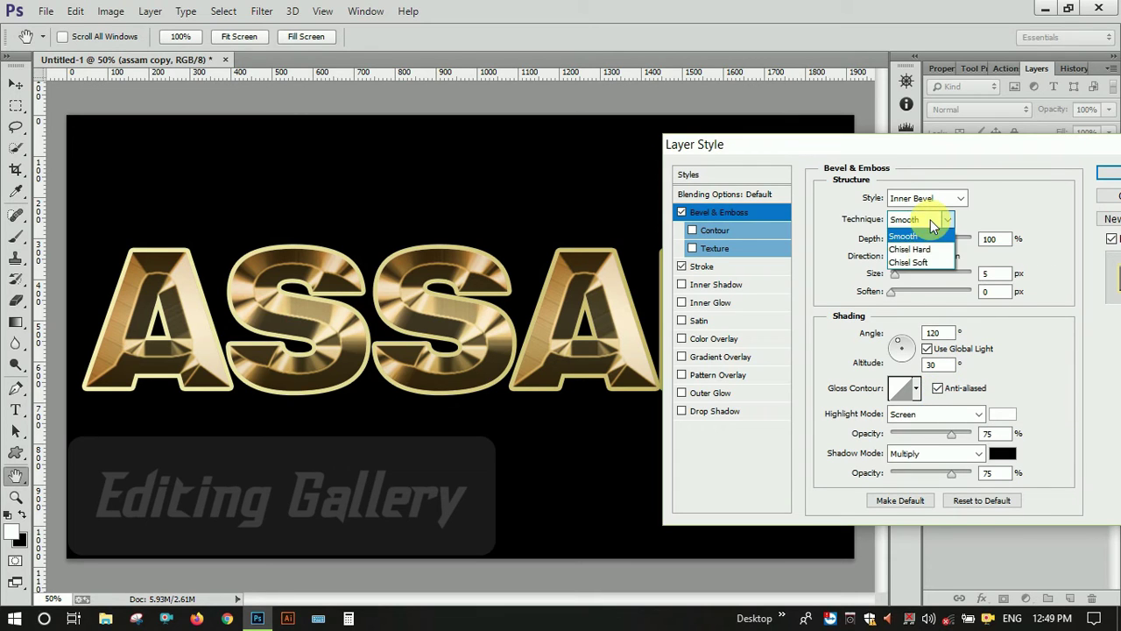
pyautogui.click(918, 251)
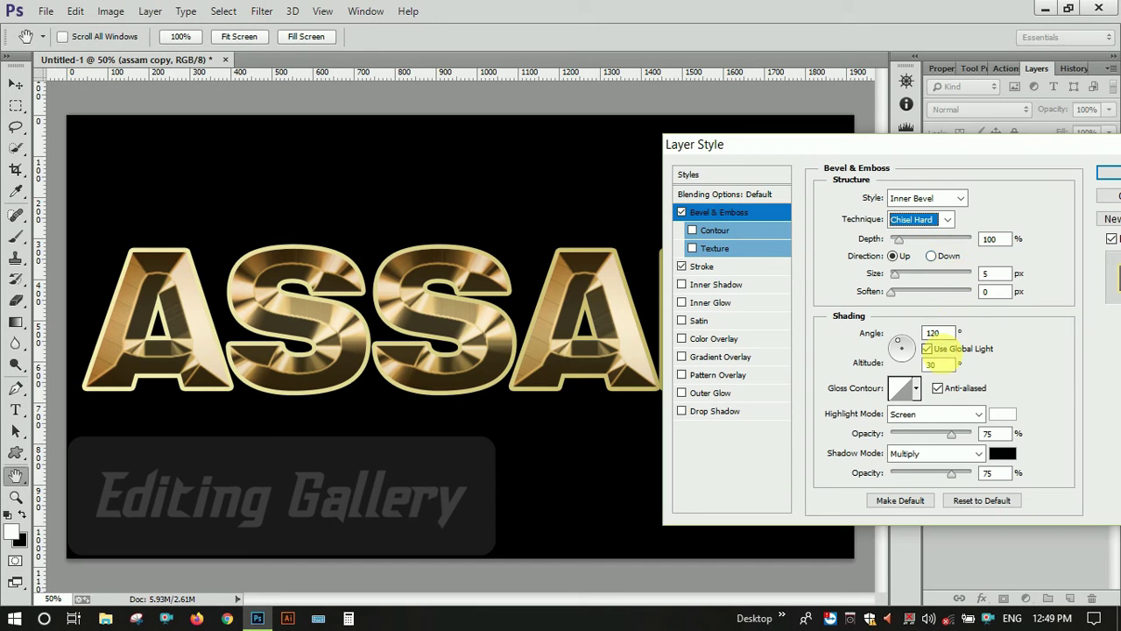
pyautogui.click(916, 388)
pyautogui.doubleClick(879, 453)
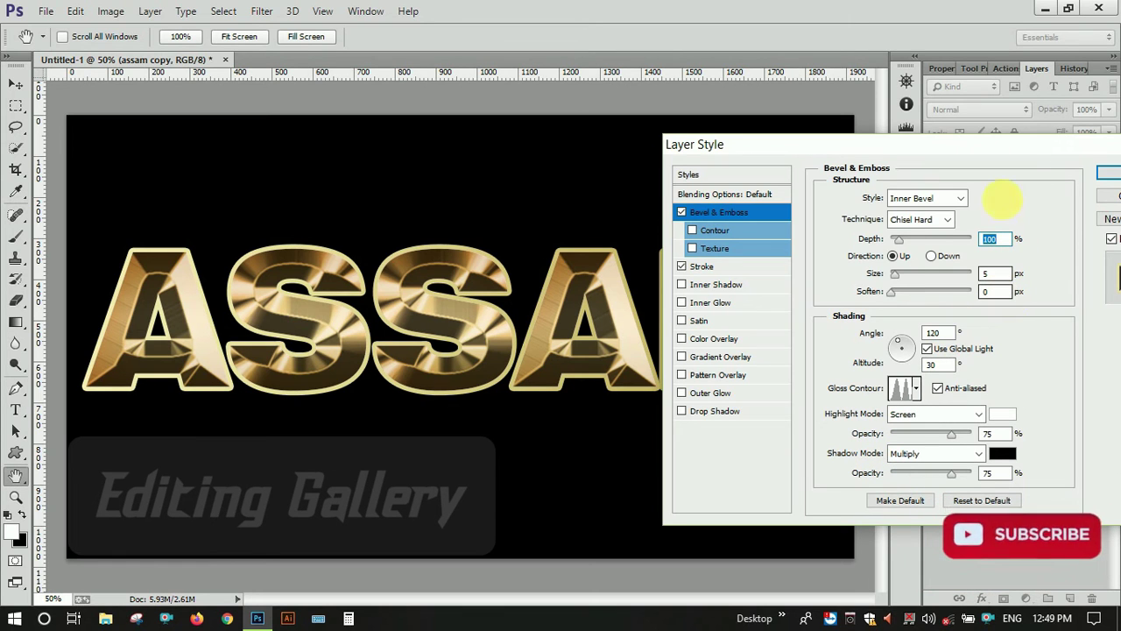
# Set the bevel Soften to 2 and Size to 29 px
pyautogui.moveTo(1003, 147); pyautogui.dragTo(966, 145)
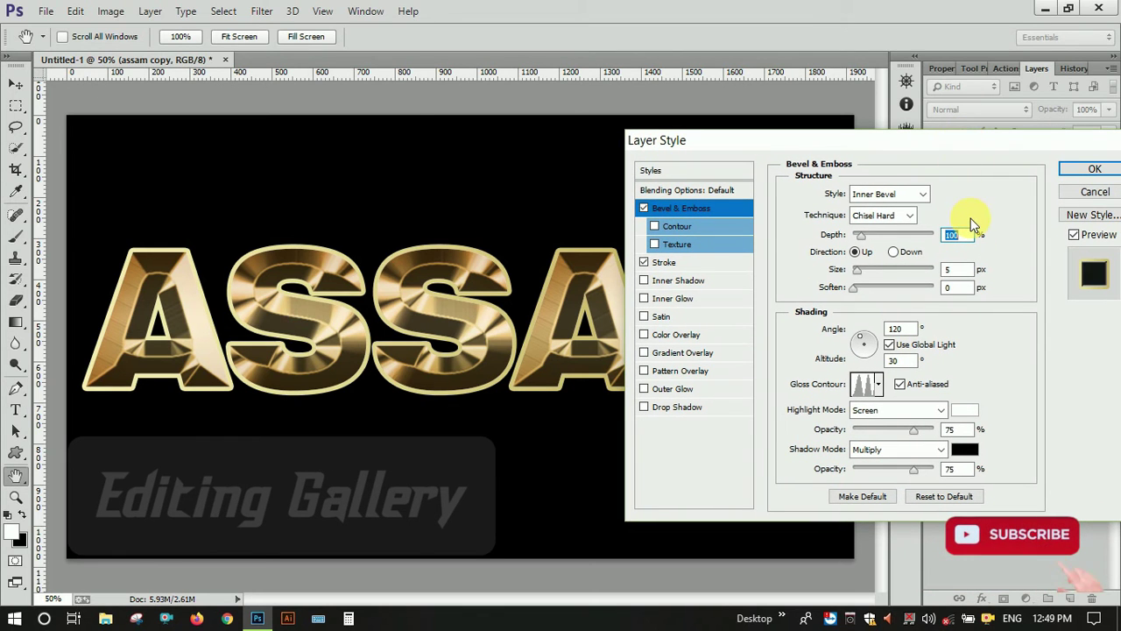
pyautogui.click(954, 288)
pyautogui.press('Up')
pyautogui.press('Up')
pyautogui.press('Up')
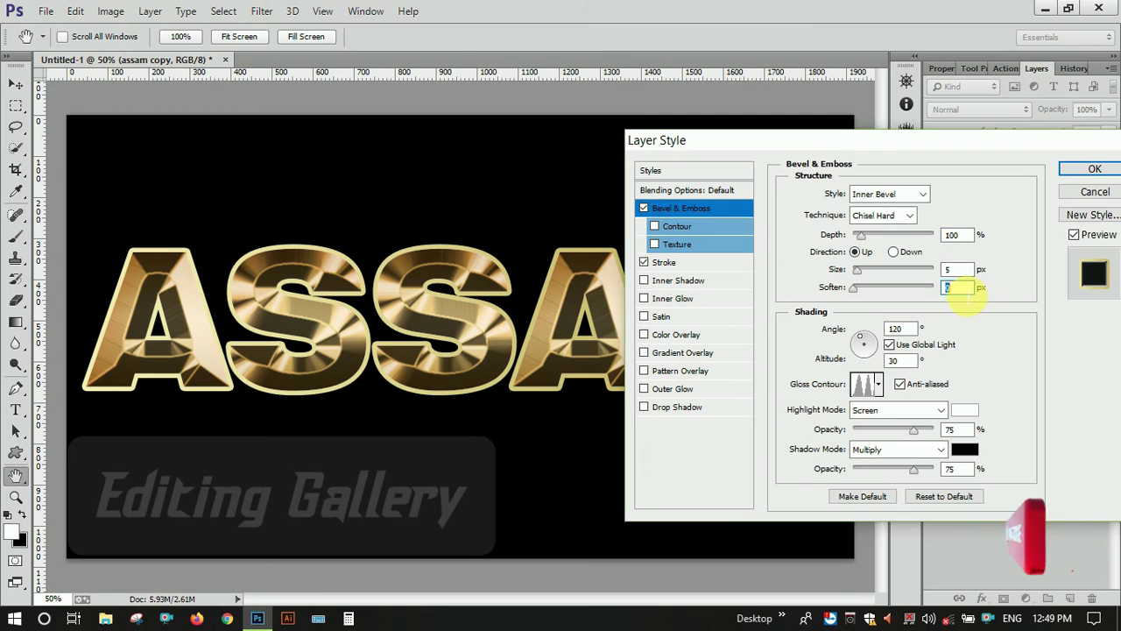
pyautogui.press('Up')
pyautogui.press('Up')
pyautogui.press('Up')
pyautogui.press('Up')
pyautogui.press('Up')
pyautogui.press('Up')
pyautogui.press('Up')
pyautogui.press('Up')
pyautogui.press('Up')
pyautogui.press('Up')
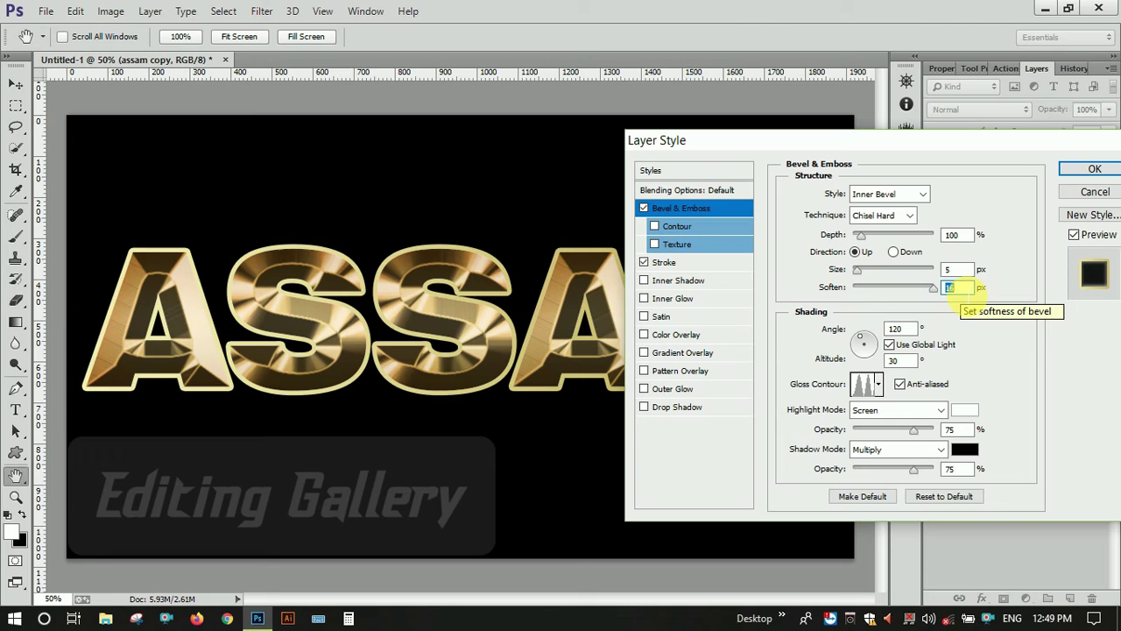
pyautogui.press('Down')
pyautogui.press('Down')
pyautogui.press('Down')
pyautogui.press('Down')
pyautogui.press('Down')
pyautogui.press('Down')
pyautogui.press('Down')
pyautogui.press('Down')
pyautogui.press('Down')
pyautogui.press('Down')
pyautogui.doubleClick(959, 270)
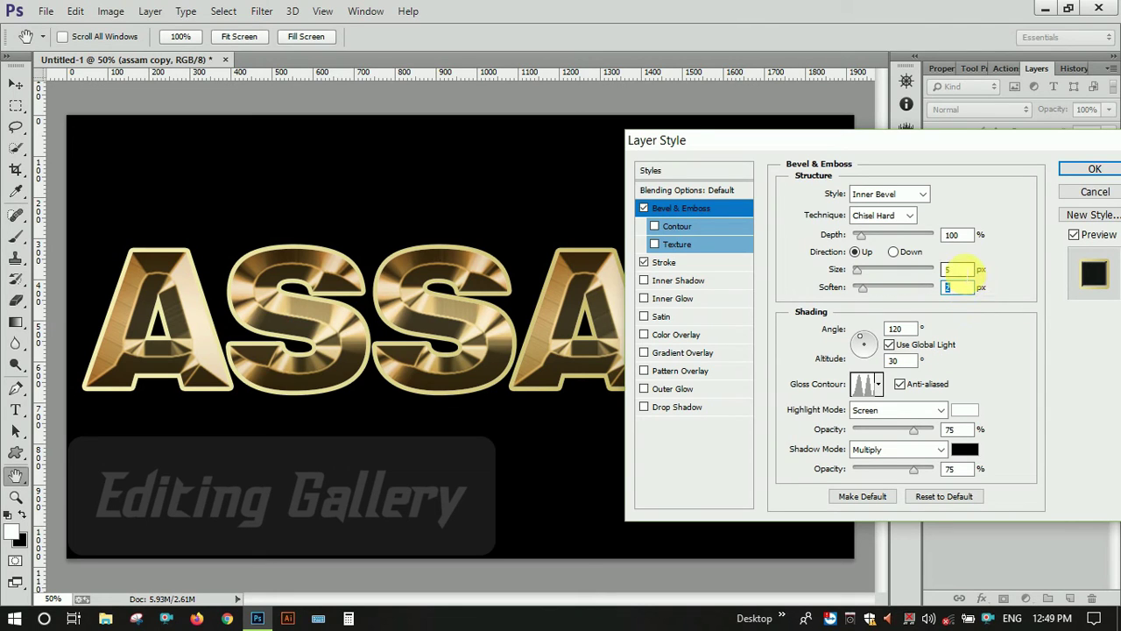
pyautogui.press('Up')
pyautogui.press('Up')
pyautogui.press('Up')
pyautogui.press('Up')
pyautogui.press('Up')
pyautogui.press('Up')
pyautogui.press('Up')
pyautogui.press('Up')
pyautogui.press('Up')
pyautogui.press('Up')
pyautogui.press('Up')
pyautogui.press('Up')
pyautogui.press('Up')
pyautogui.press('Up')
pyautogui.press('Up')
pyautogui.press('Up')
pyautogui.press('Up')
pyautogui.press('Up')
pyautogui.press('Up')
pyautogui.press('Up')
pyautogui.press('Up')
pyautogui.press('Down')
pyautogui.press('Down')
pyautogui.press('Down')
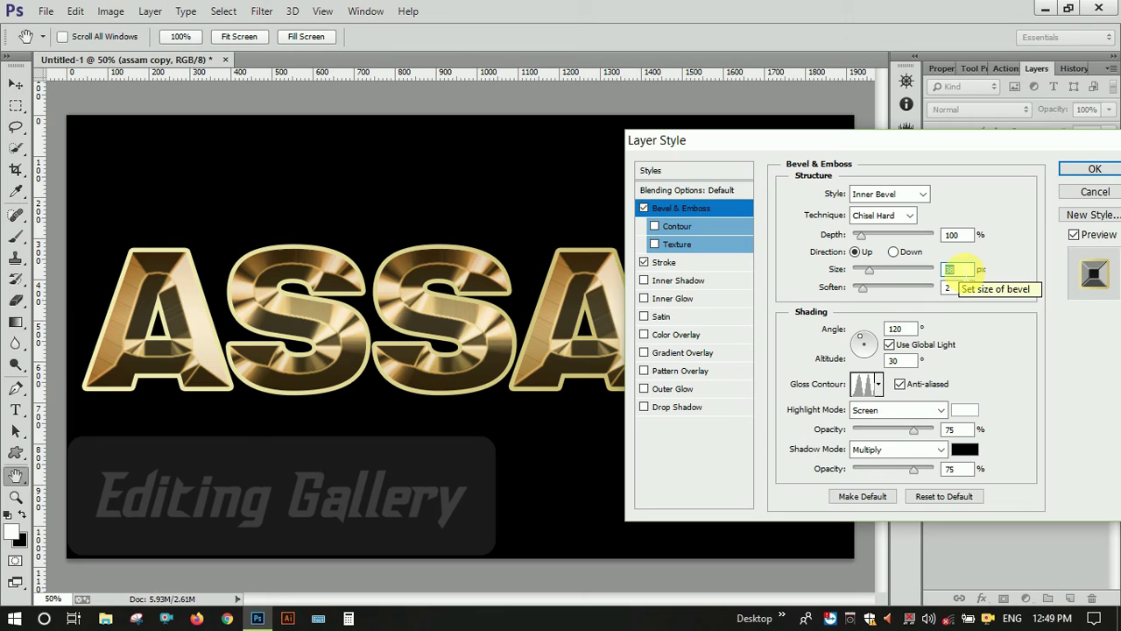
pyautogui.press('Down')
pyautogui.press('Down')
pyautogui.press('Down')
pyautogui.press('Down')
pyautogui.press('Down')
pyautogui.press('Down')
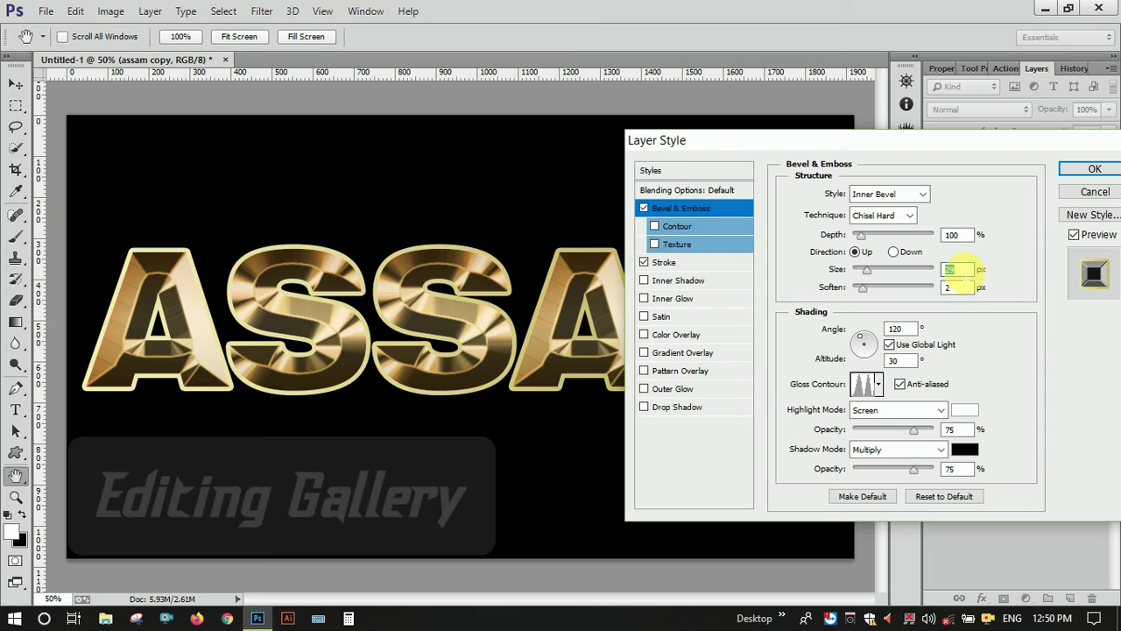
pyautogui.click(898, 197)
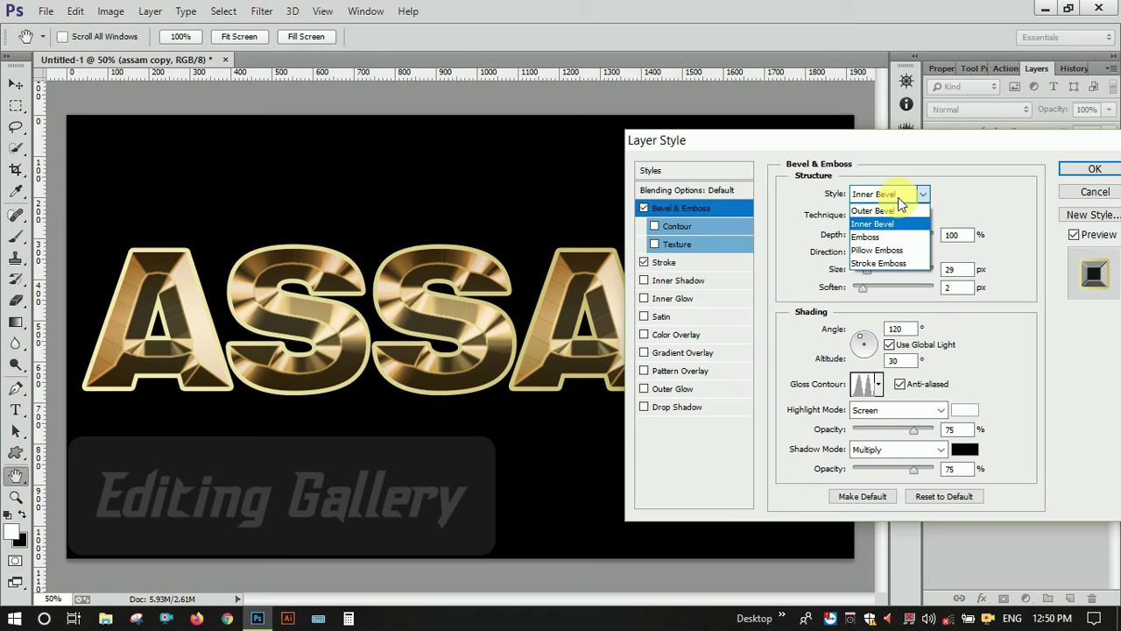
# Change the bevel style to Stroke Emboss, keeping the Chisel Hard technique
pyautogui.click(898, 197)
pyautogui.click(892, 216)
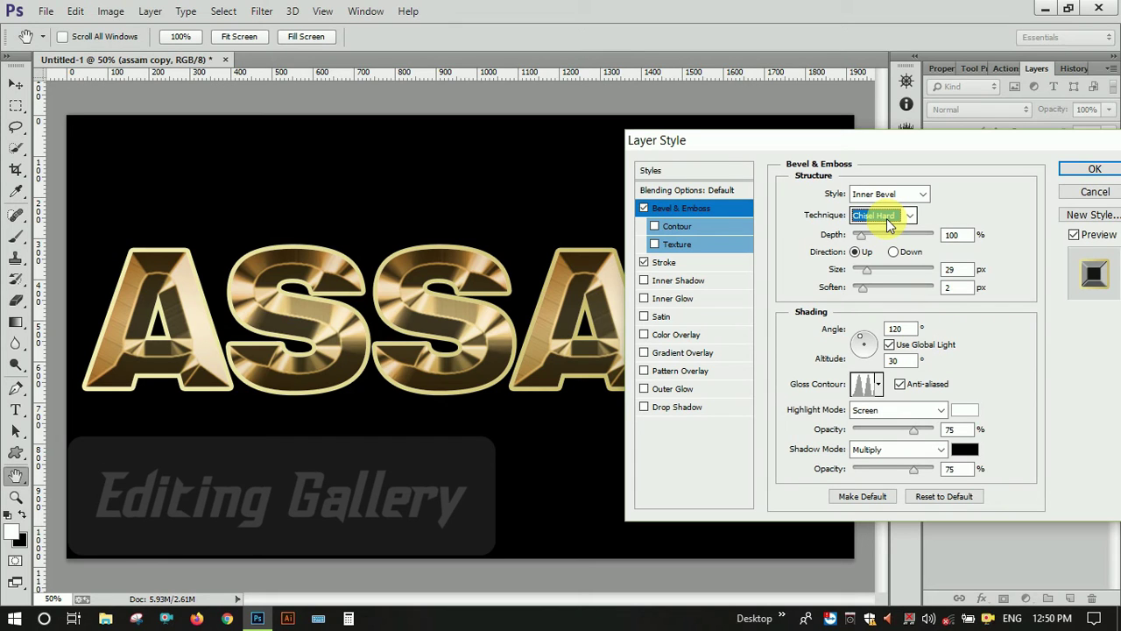
pyautogui.click(887, 224)
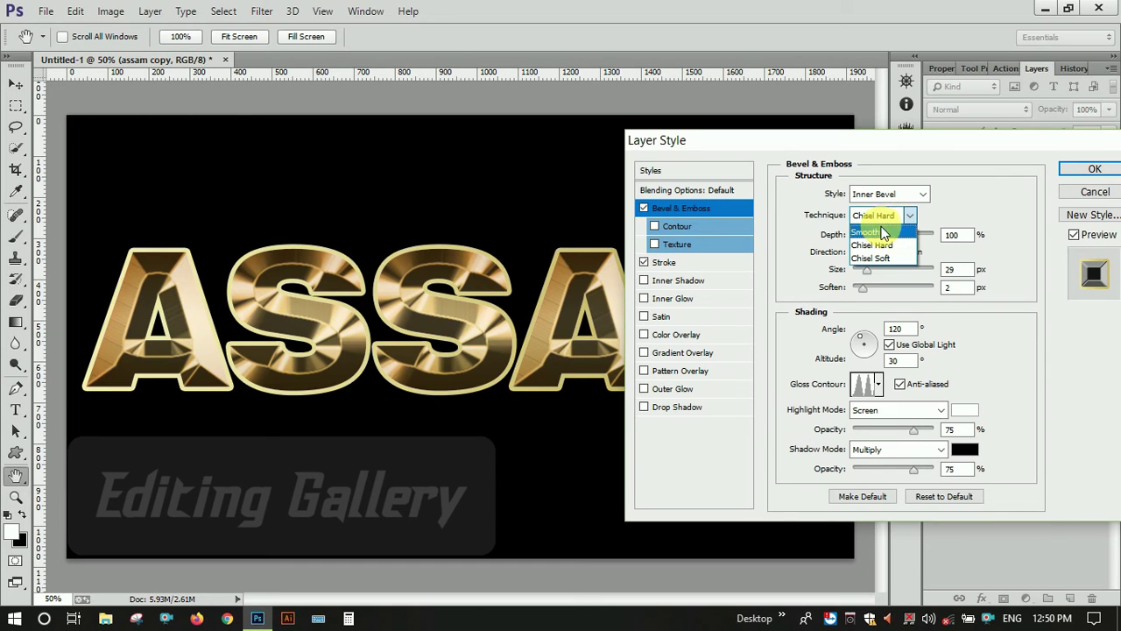
pyautogui.click(885, 220)
pyautogui.click(888, 193)
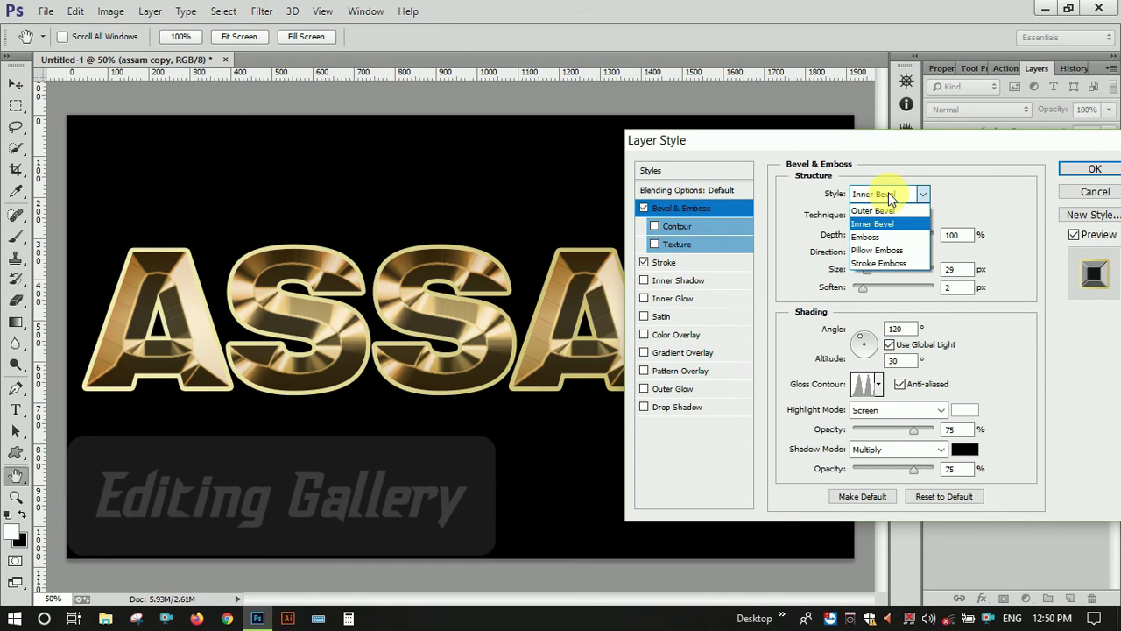
pyautogui.click(886, 261)
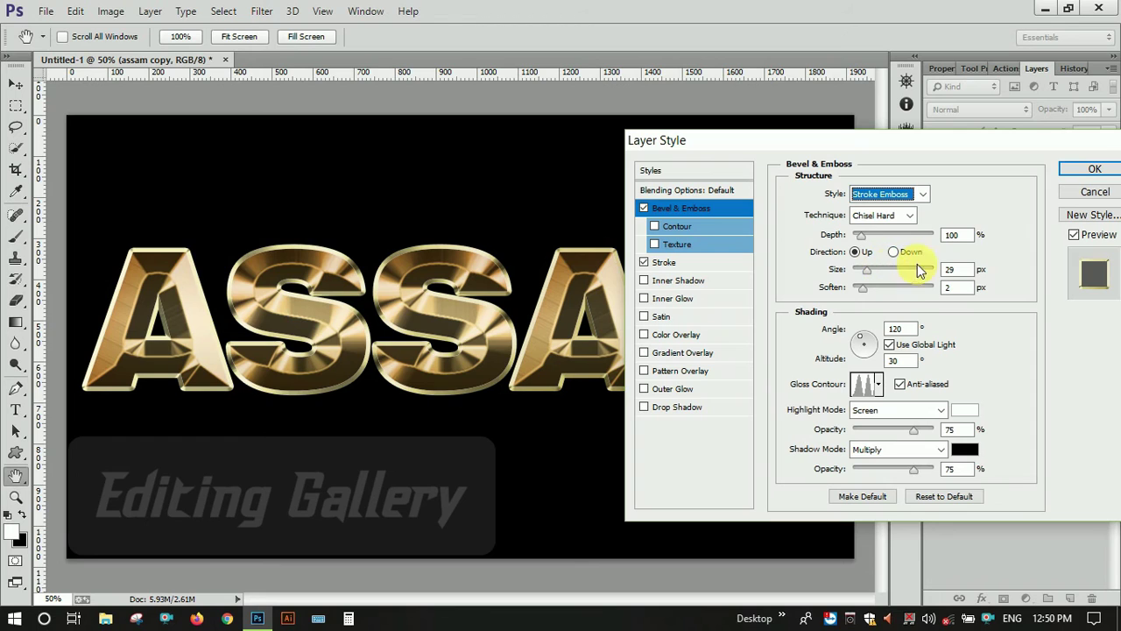
# Set the bevel Soften to 16 and Size to 79 px
pyautogui.doubleClick(956, 287)
pyautogui.press('Up')
pyautogui.press('Up')
pyautogui.press('Up')
pyautogui.press('Up')
pyautogui.press('Up')
pyautogui.press('Up')
pyautogui.press('Up')
pyautogui.press('Up')
pyautogui.press('Up')
pyautogui.press('Up')
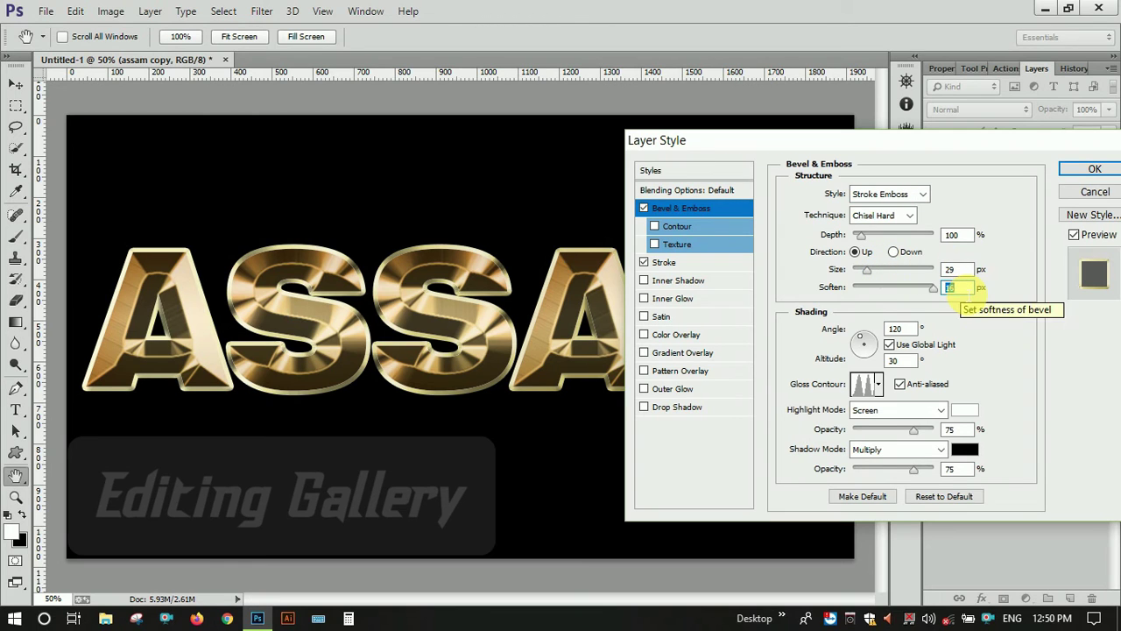
pyautogui.hotkey('shift', 'Tab')
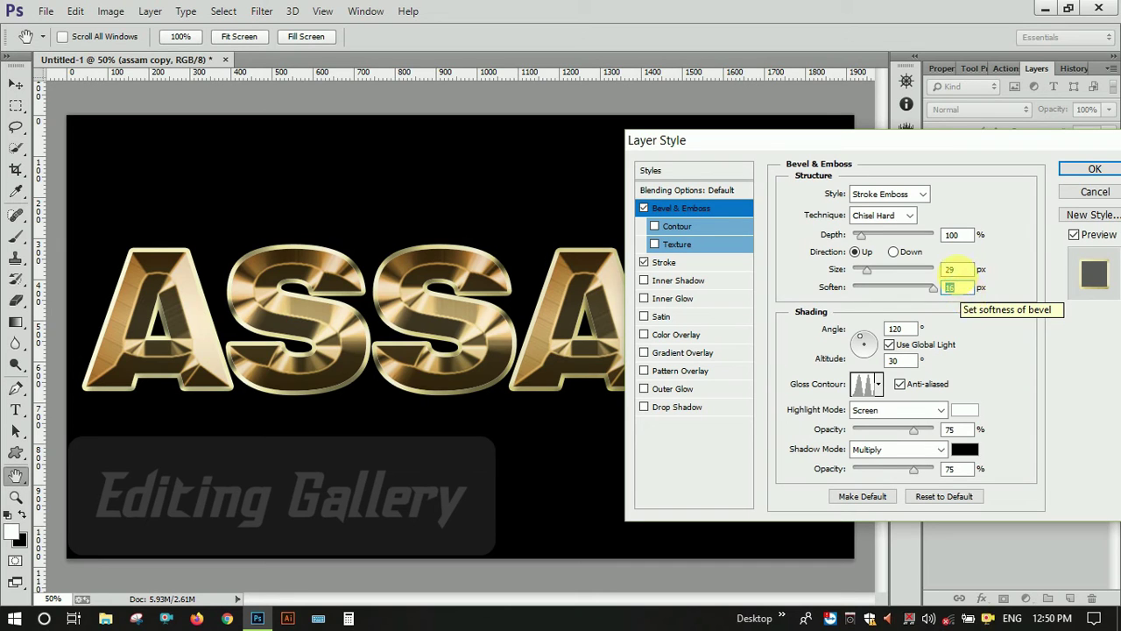
pyautogui.press('Up')
pyautogui.press('Up')
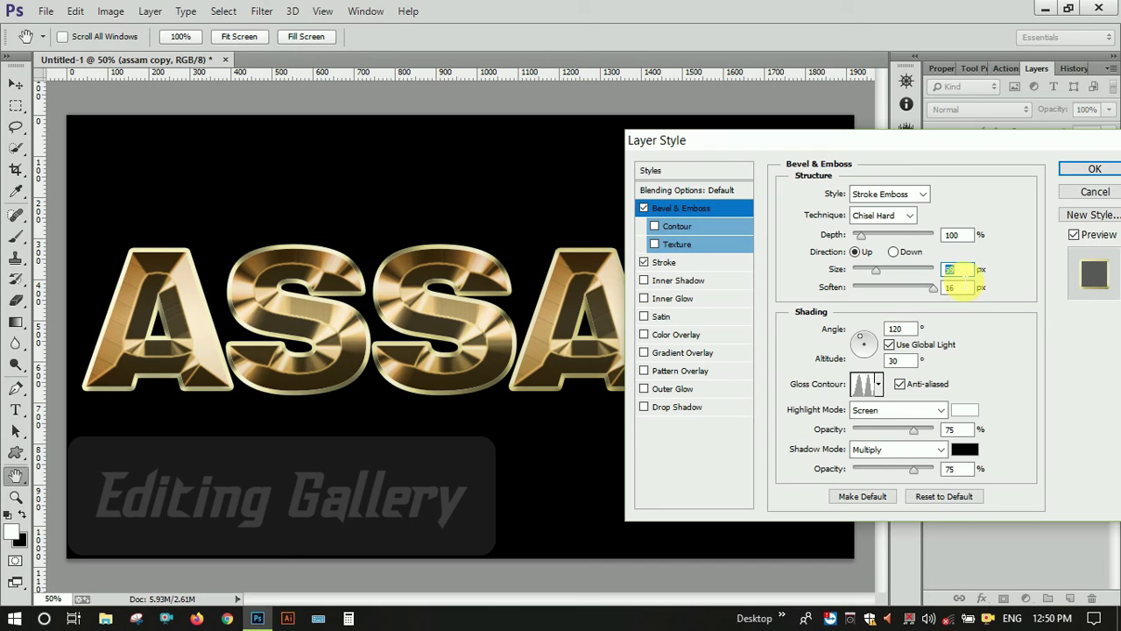
pyautogui.press('Up')
pyautogui.press('Up')
pyautogui.press('Up')
pyautogui.press('Up')
pyautogui.press('Up')
pyautogui.press('Up')
pyautogui.click(953, 234)
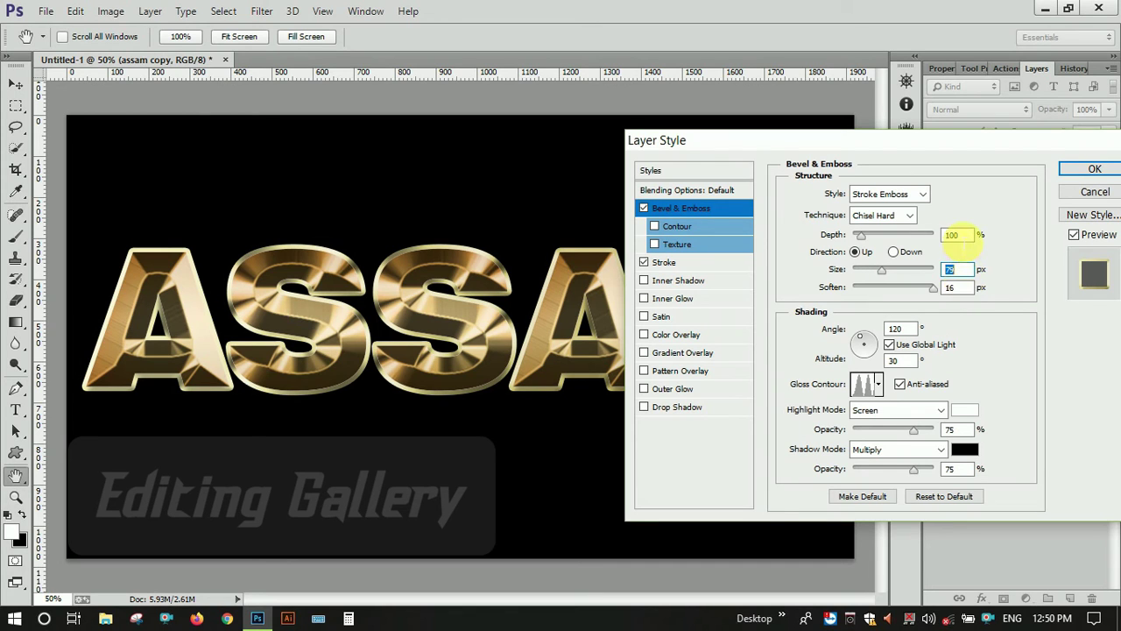
# Raise the bevel Depth to about 181%
pyautogui.press('Up')
pyautogui.press('Up')
pyautogui.press('Up')
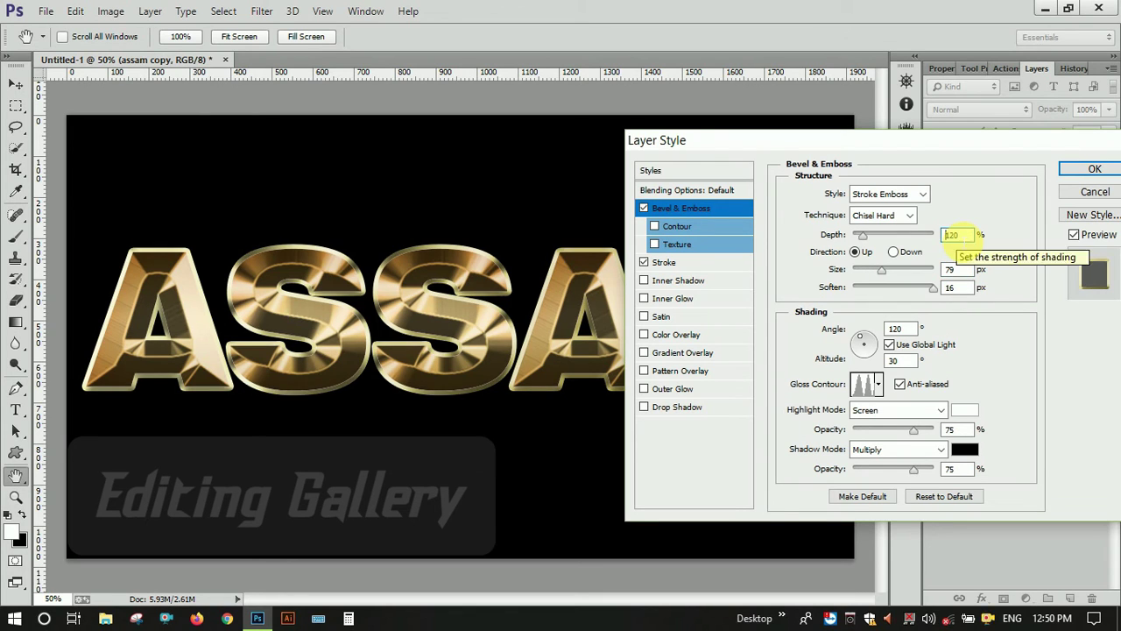
pyautogui.press('Up')
pyautogui.press('Up')
pyautogui.press('Up')
pyautogui.press('Up')
pyautogui.press('Up')
pyautogui.press('Up')
pyautogui.press('Up')
pyautogui.press('Up')
pyautogui.press('Up')
pyautogui.press('Up')
pyautogui.press('Up')
pyautogui.press('Up')
pyautogui.press('Up')
pyautogui.press('Up')
pyautogui.press('Up')
pyautogui.press('Up')
pyautogui.press('Up')
pyautogui.press('Up')
pyautogui.press('Up')
pyautogui.press('Up')
pyautogui.press('Up')
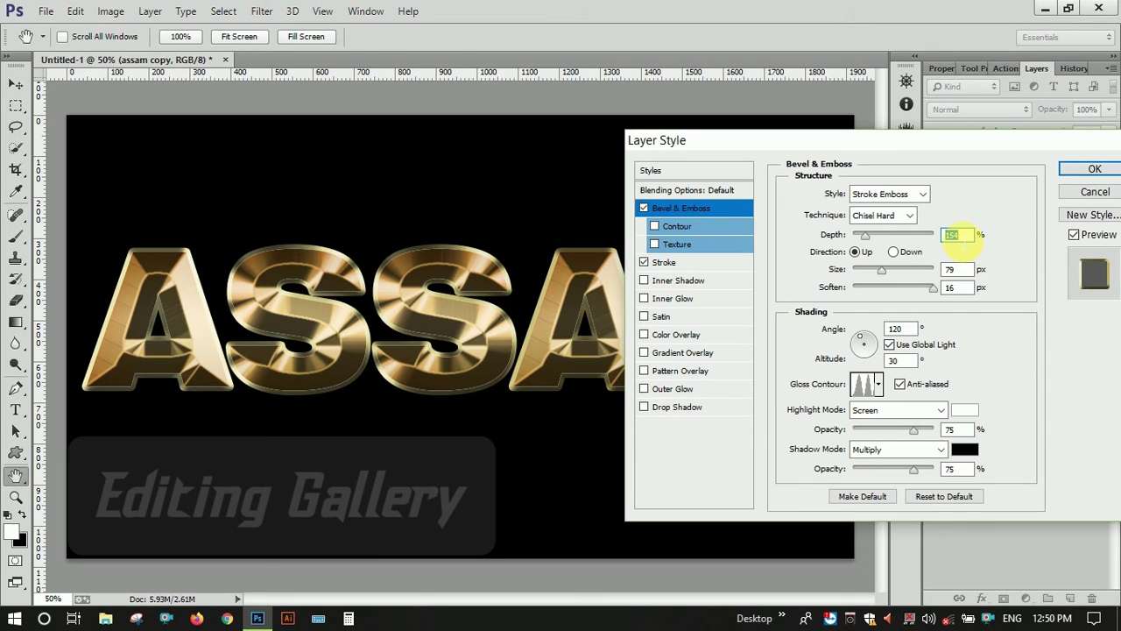
pyautogui.press('Up')
pyautogui.press('Up')
pyautogui.press('Up')
pyautogui.press('Up')
pyautogui.press('Up')
pyautogui.press('Up')
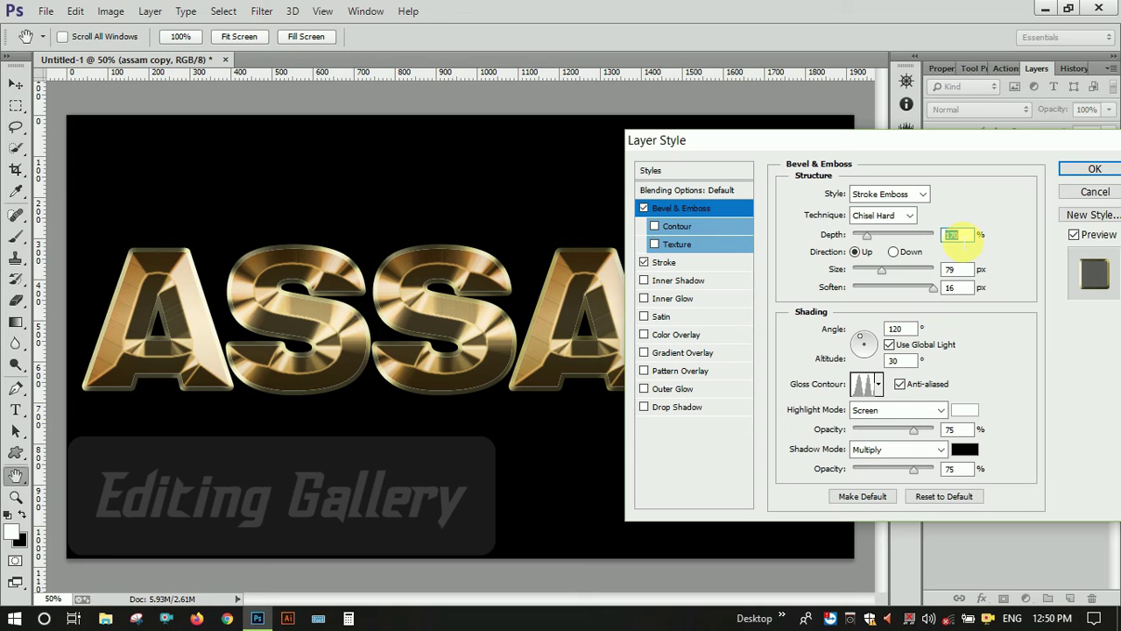
pyautogui.press('Up')
pyautogui.press('Up')
pyautogui.press('Up')
pyautogui.press('Up')
pyautogui.press('Up')
pyautogui.press('Up')
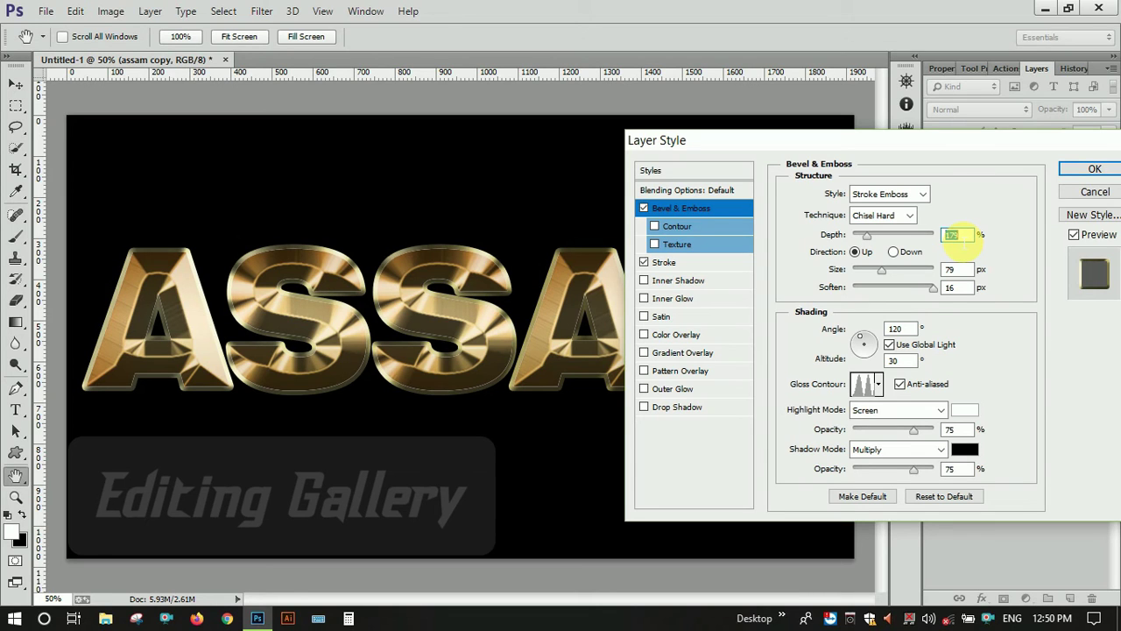
pyautogui.press('Up')
pyautogui.press('Up')
pyautogui.press('Up')
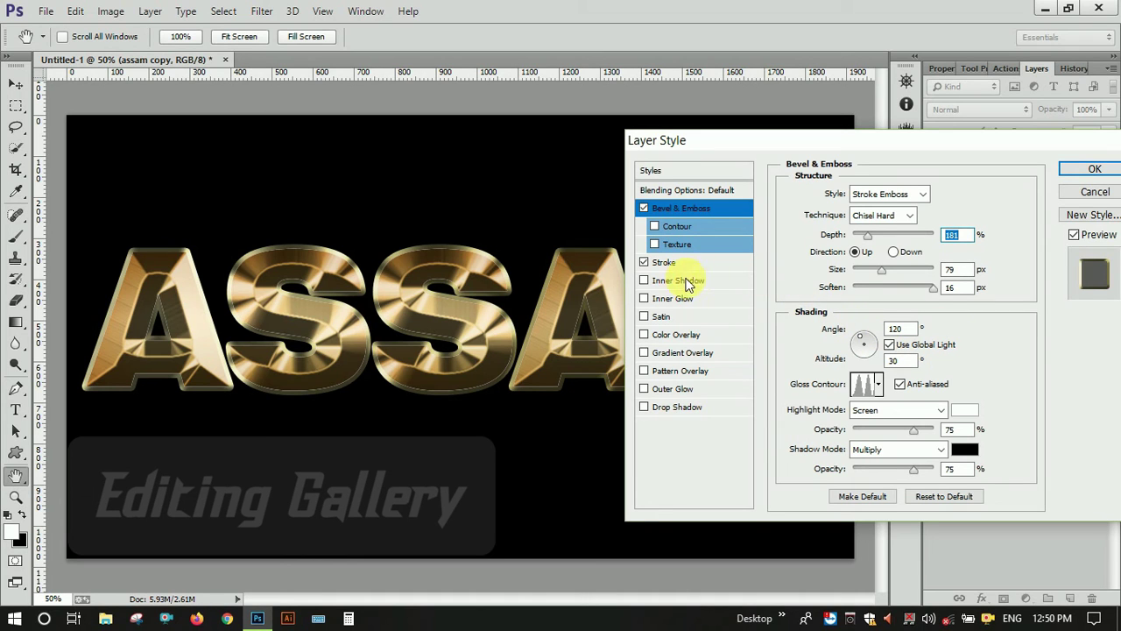
pyautogui.click(667, 335)
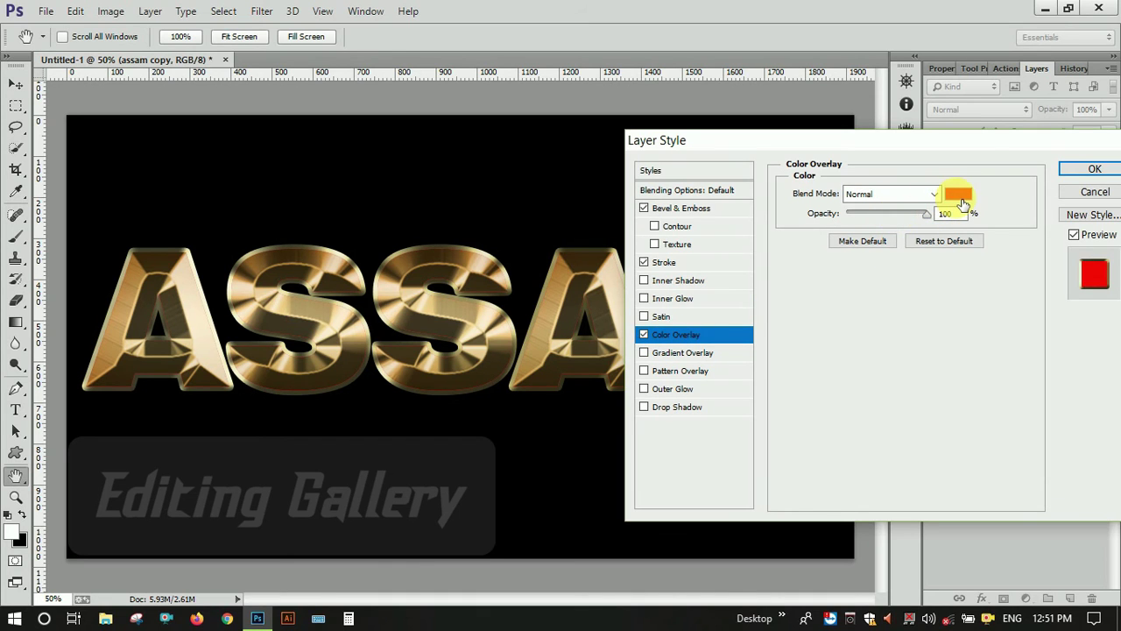
pyautogui.click(645, 335)
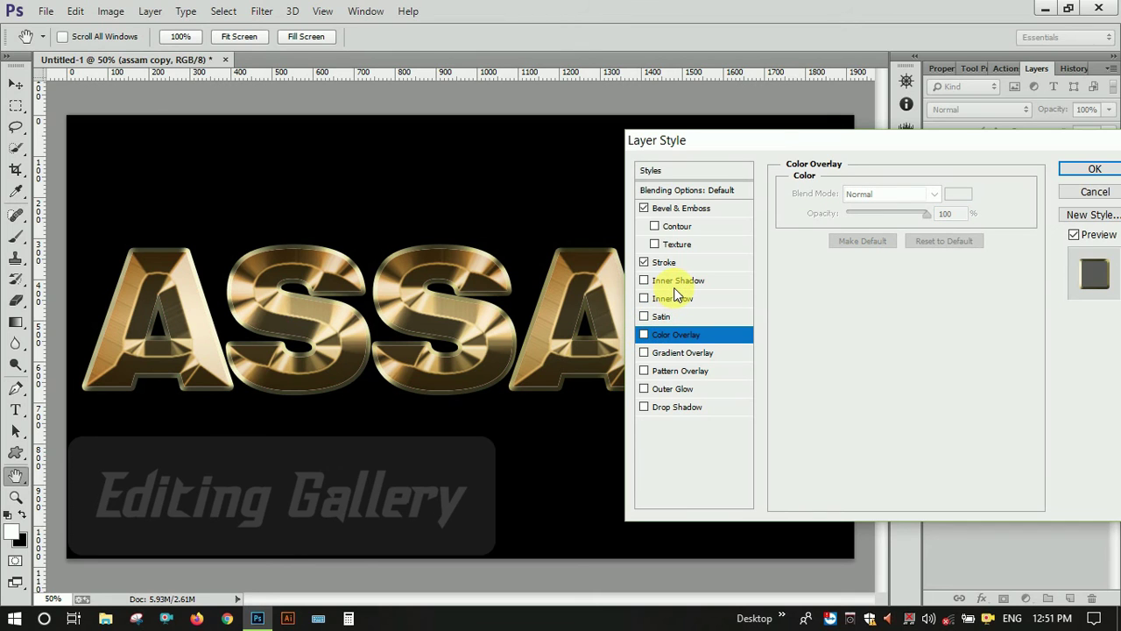
pyautogui.click(673, 389)
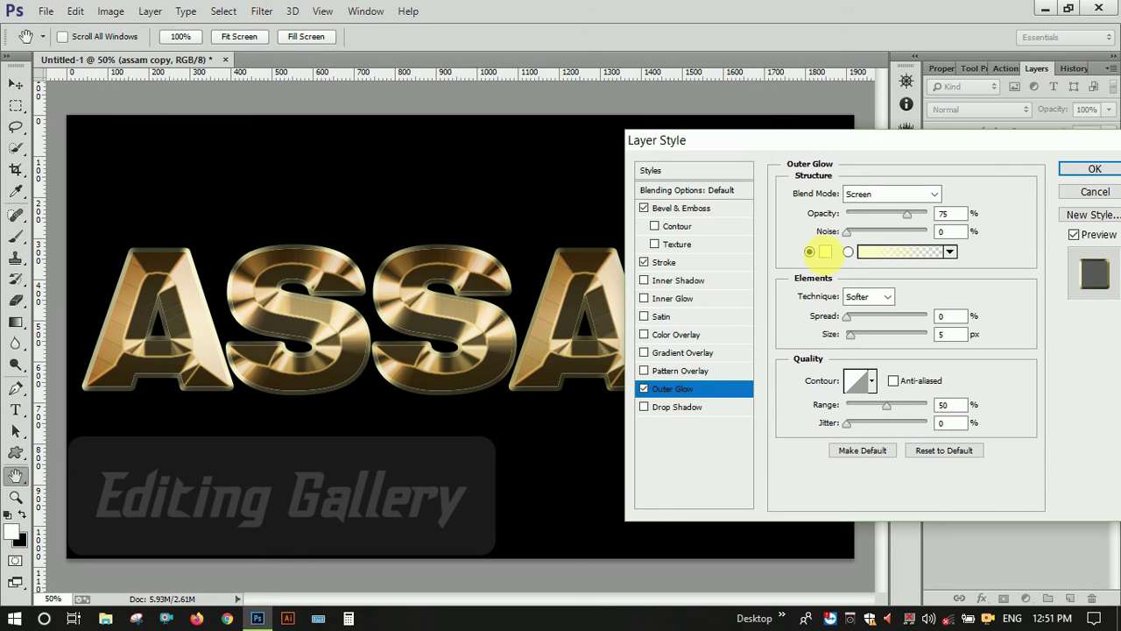
# Set the Outer Glow colour to warm orange #f49a30
pyautogui.click(825, 254)
pyautogui.moveTo(576, 337); pyautogui.dragTo(578, 342)
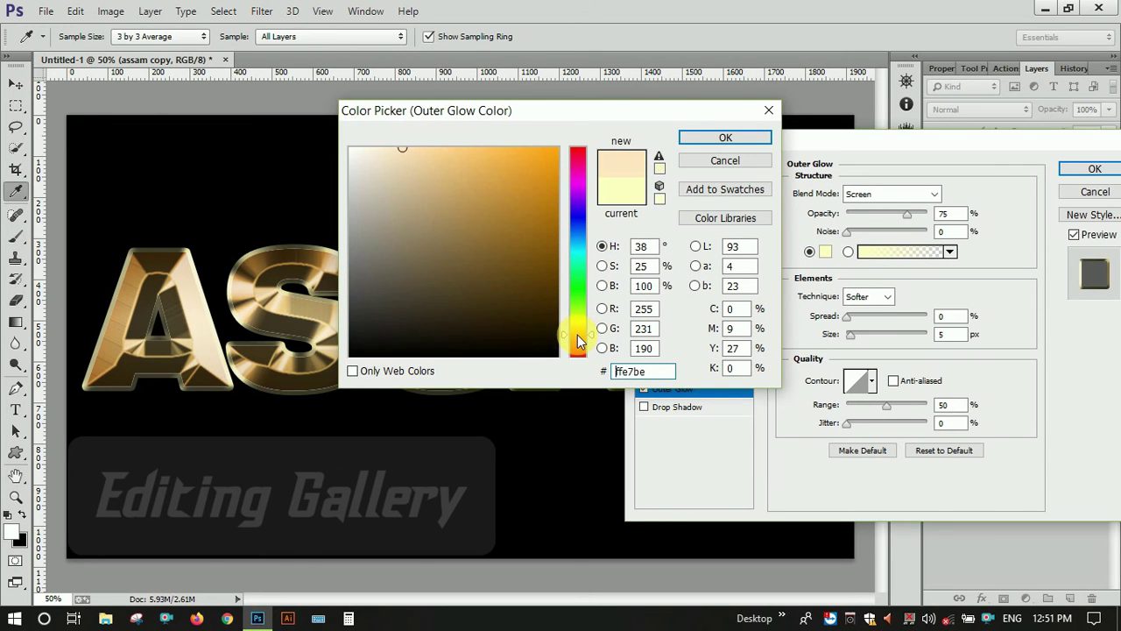
pyautogui.moveTo(536, 156); pyautogui.dragTo(539, 161)
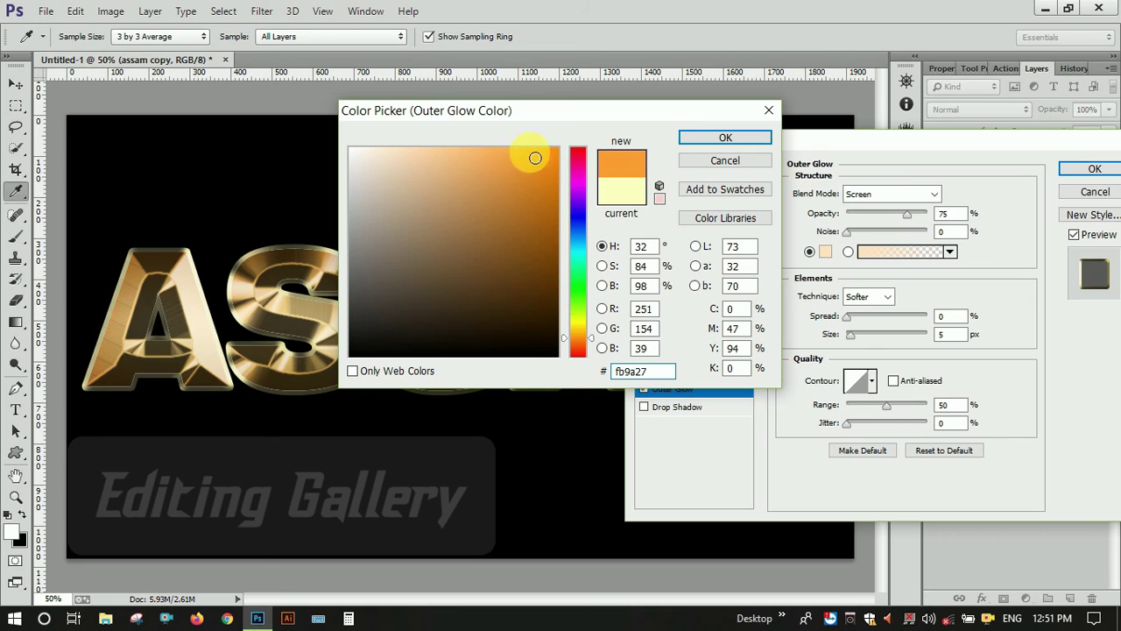
pyautogui.click(516, 155)
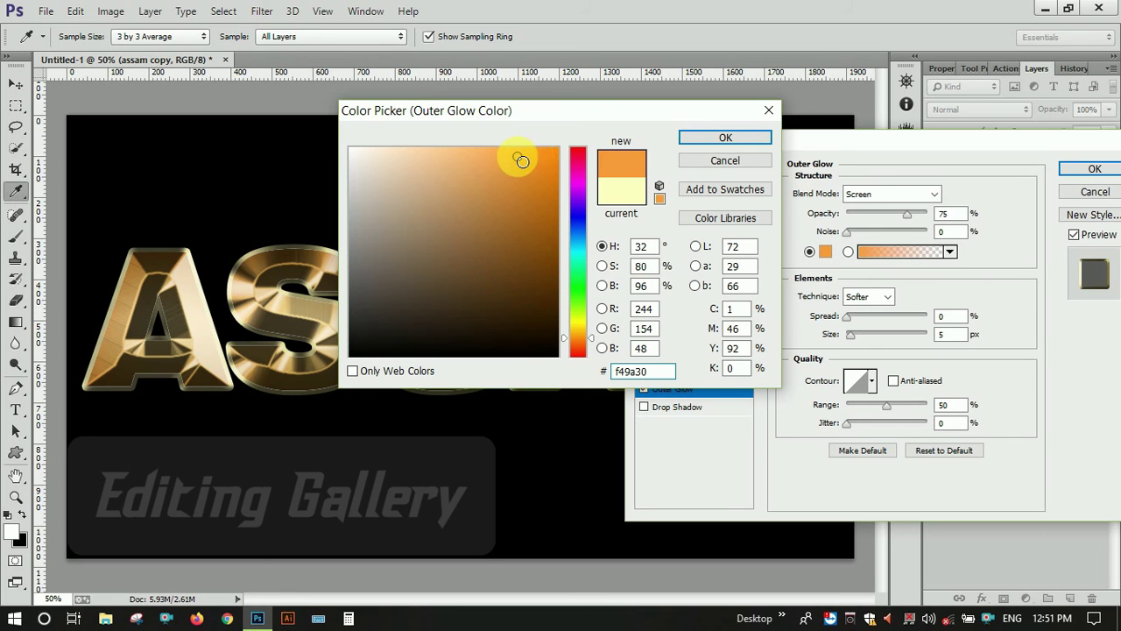
pyautogui.click(718, 138)
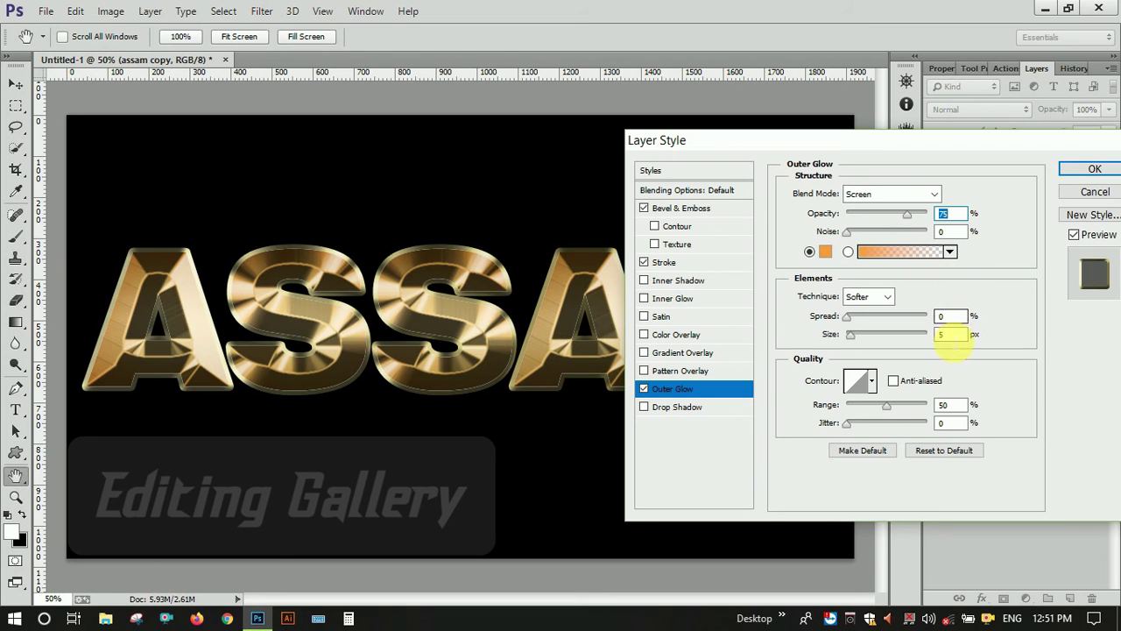
# Give the outer glow a 42 px size and 5% spread
pyautogui.click(951, 335)
pyautogui.scroll(13, 951, 335)
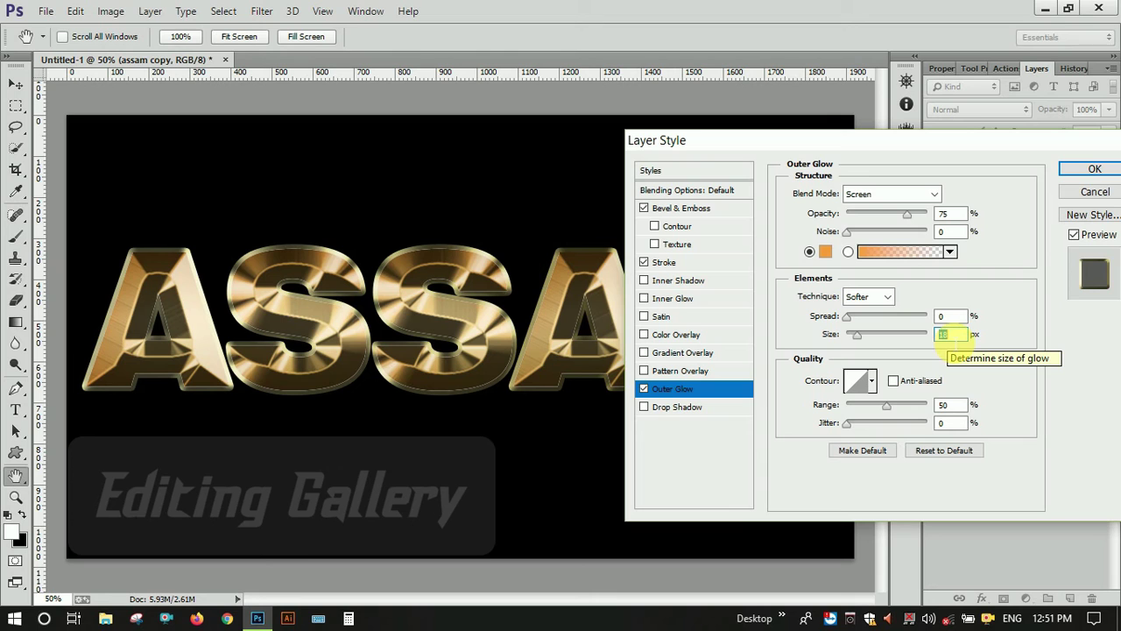
pyautogui.scroll(20, 953, 335)
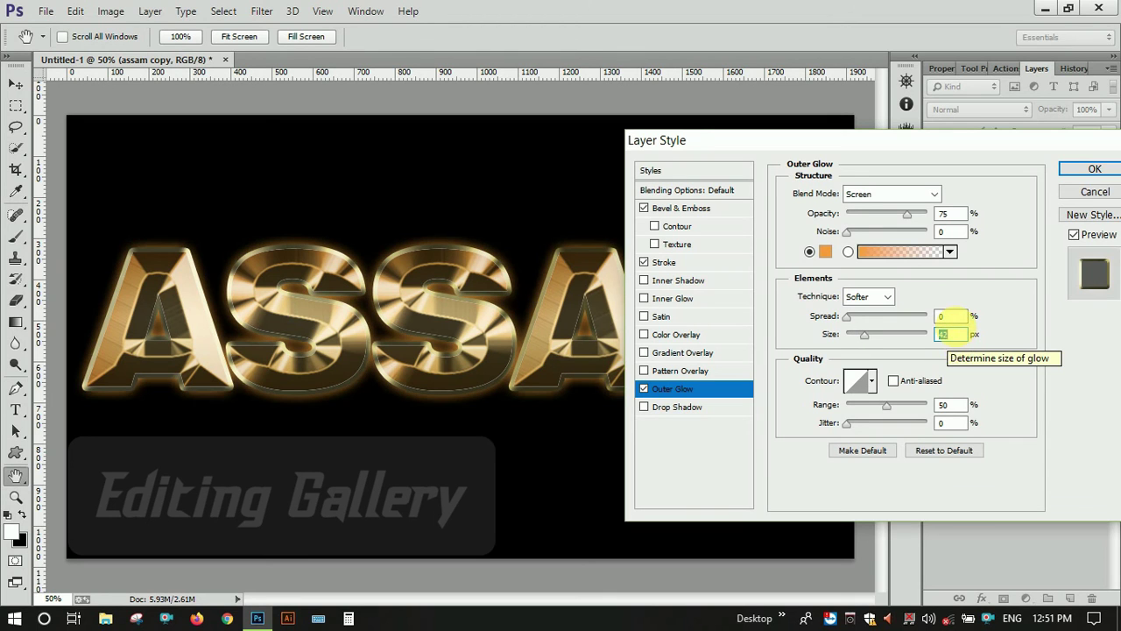
pyautogui.click(950, 316)
pyautogui.hotkey('shift', 'Up')
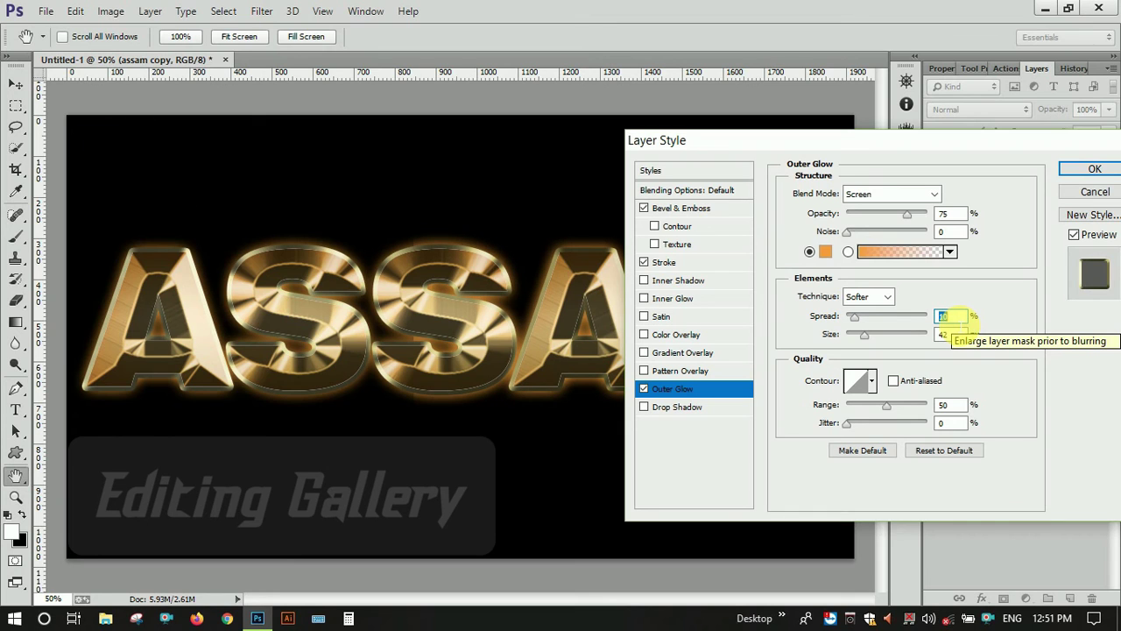
pyautogui.press('Down')
pyautogui.press('Down')
pyautogui.press('Down')
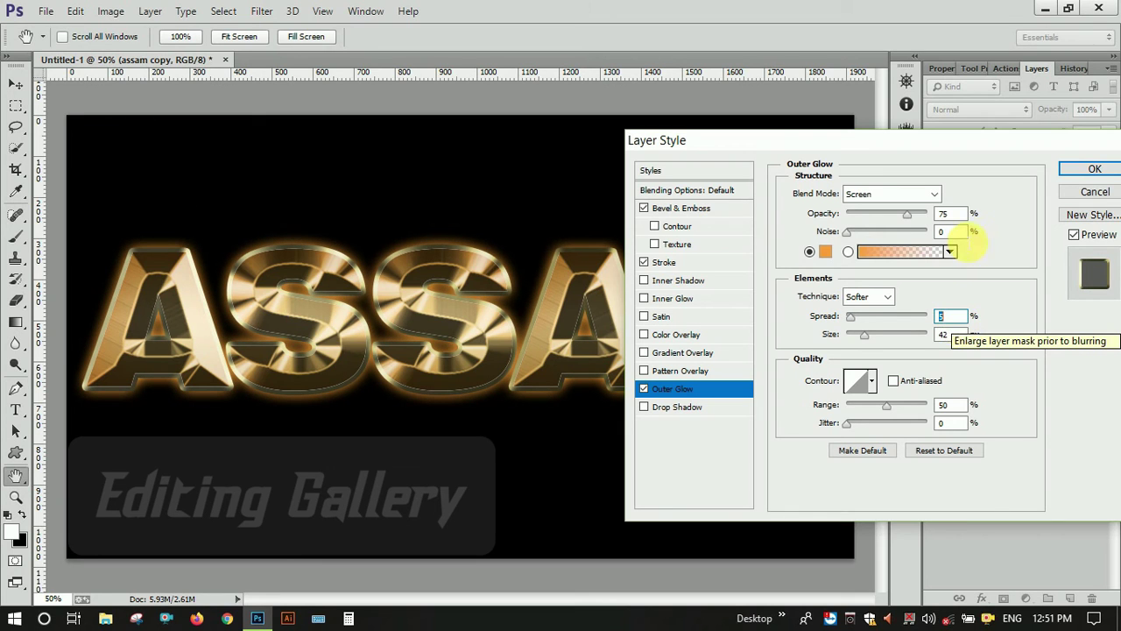
pyautogui.click(950, 213)
# Try a Multiply blend mode at 98% opacity for the outer glow
pyautogui.click(930, 199)
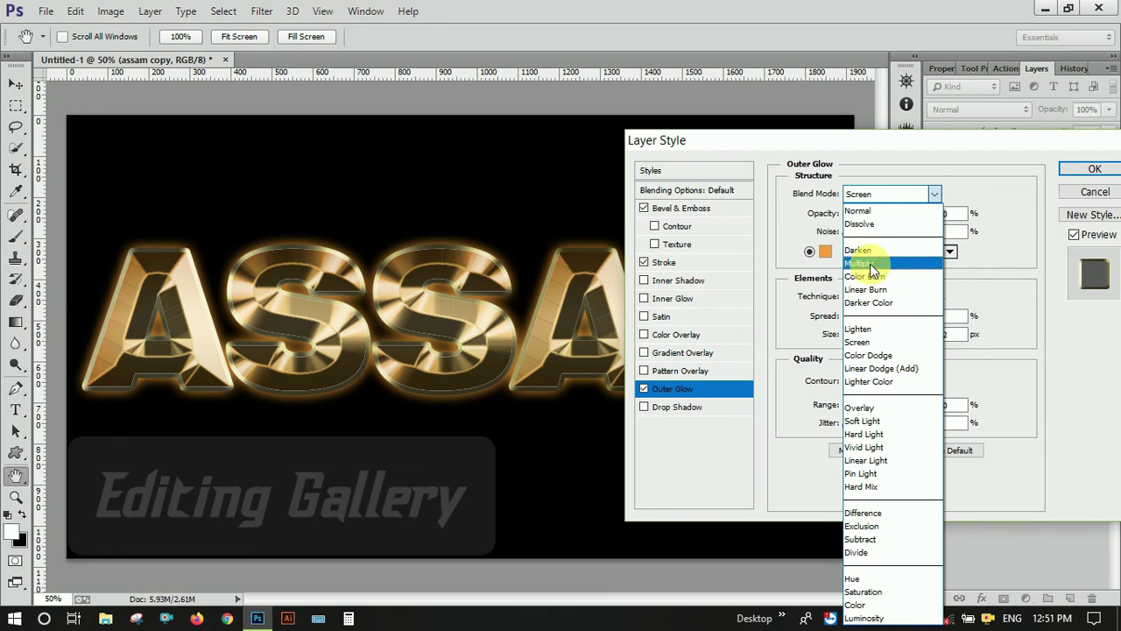
pyautogui.click(860, 262)
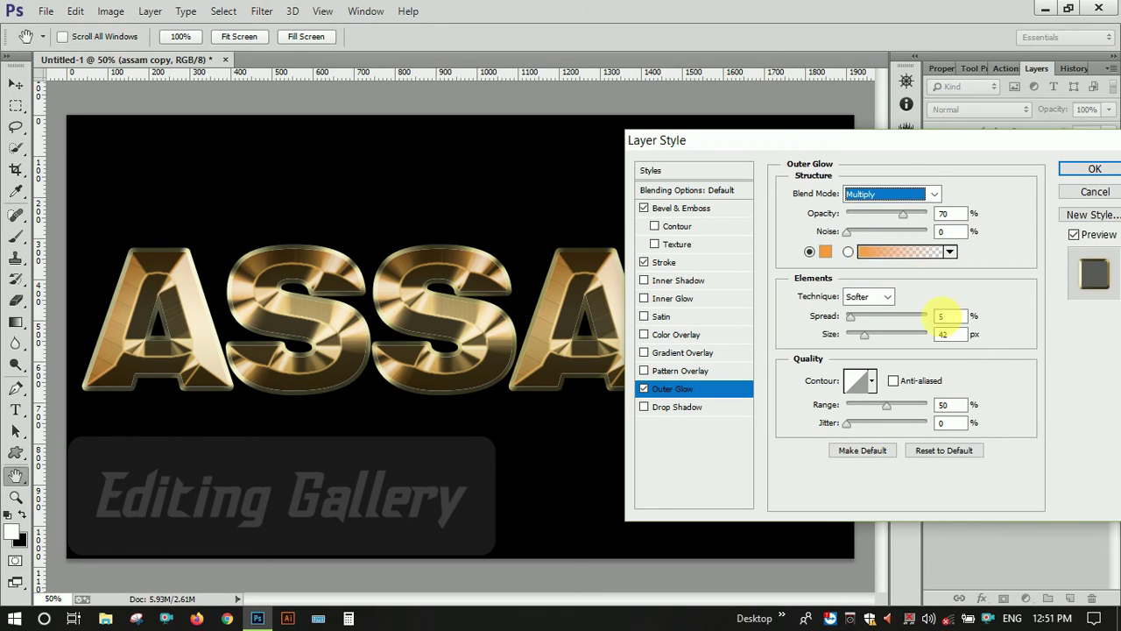
pyautogui.click(954, 214)
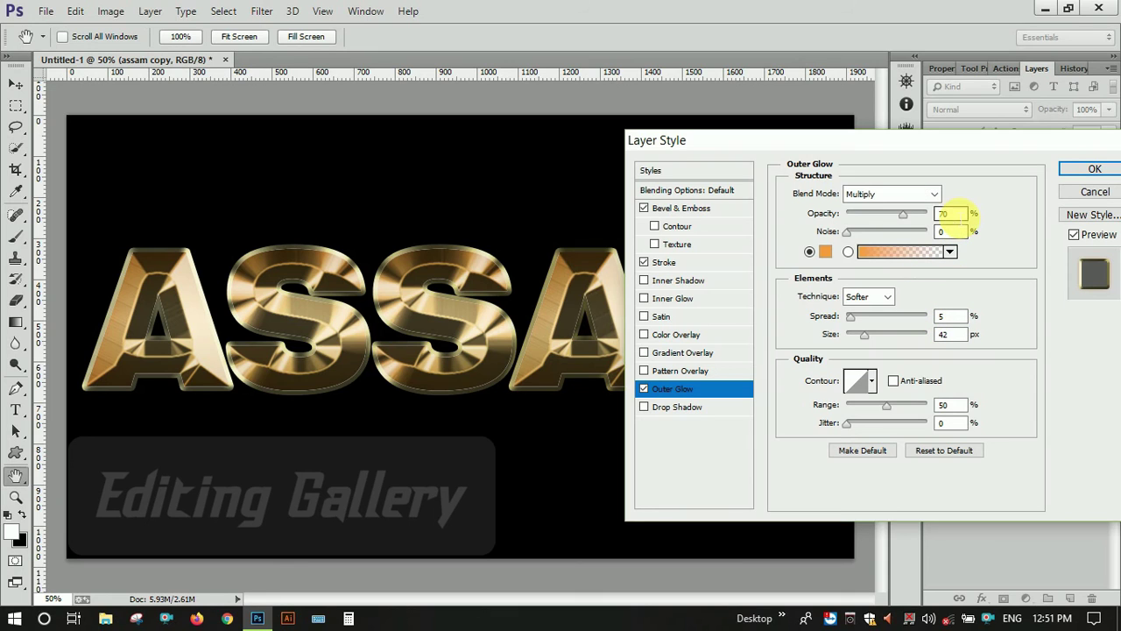
pyautogui.write('98')
pyautogui.click(950, 334)
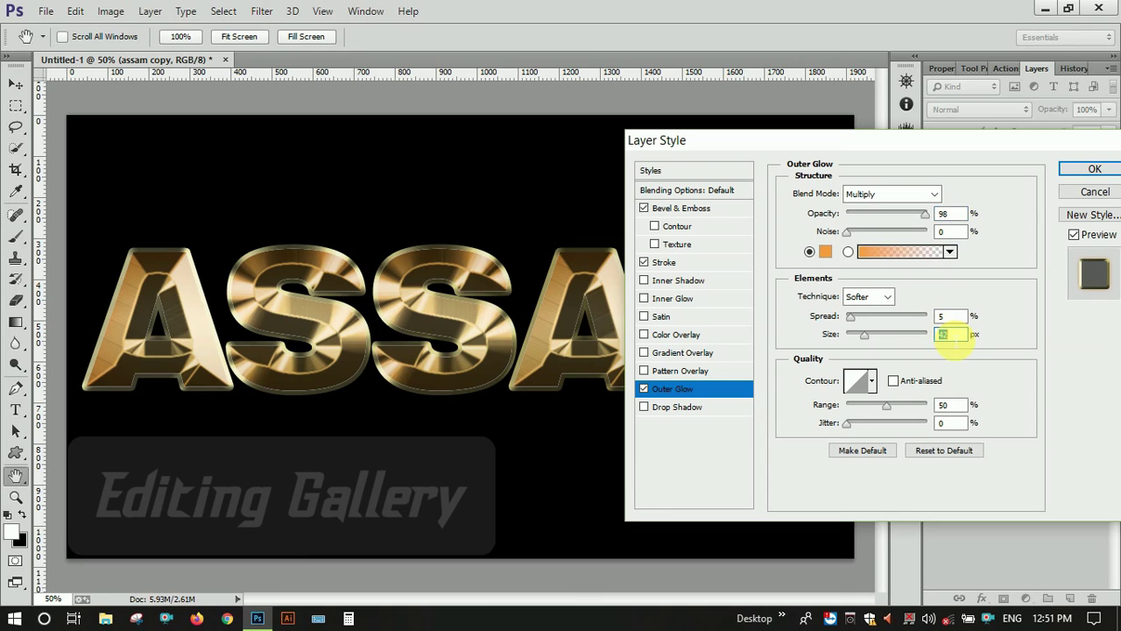
pyautogui.scroll(5, 952, 345)
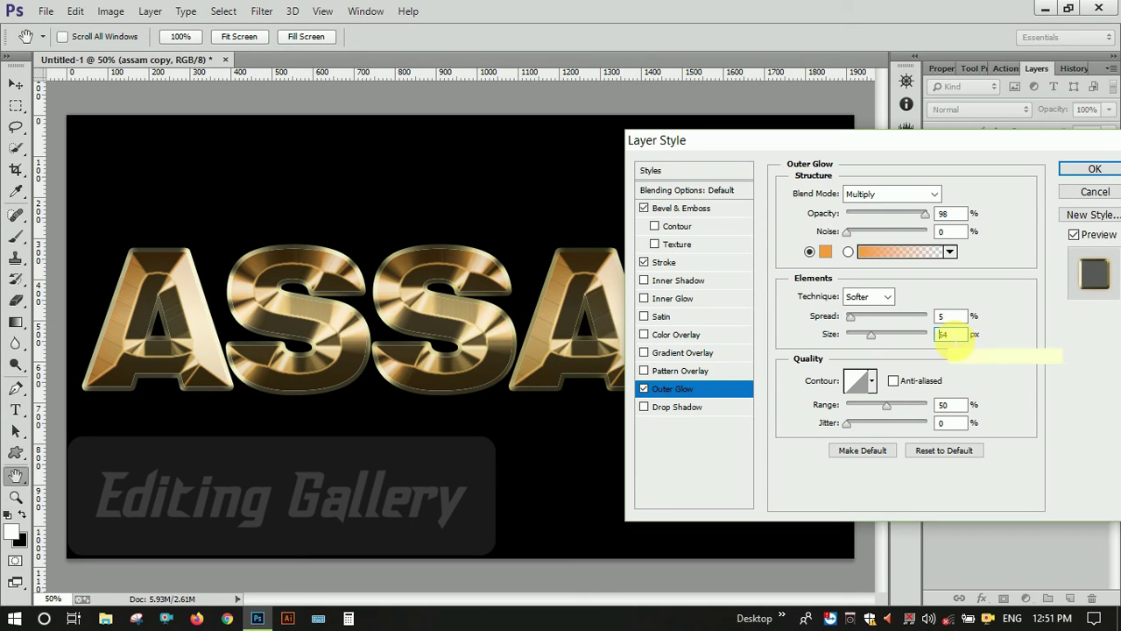
pyautogui.scroll(3, 950, 342)
pyautogui.click(947, 317)
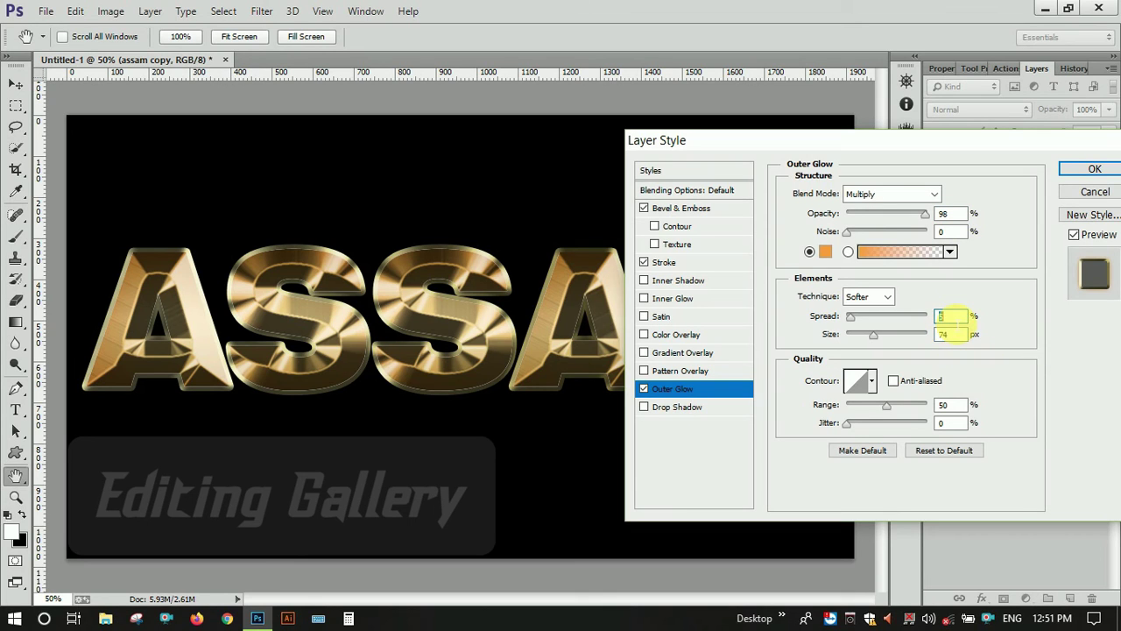
pyautogui.write('17')
# Switch the glow blend mode to Screen with 0% spread
pyautogui.click(915, 193)
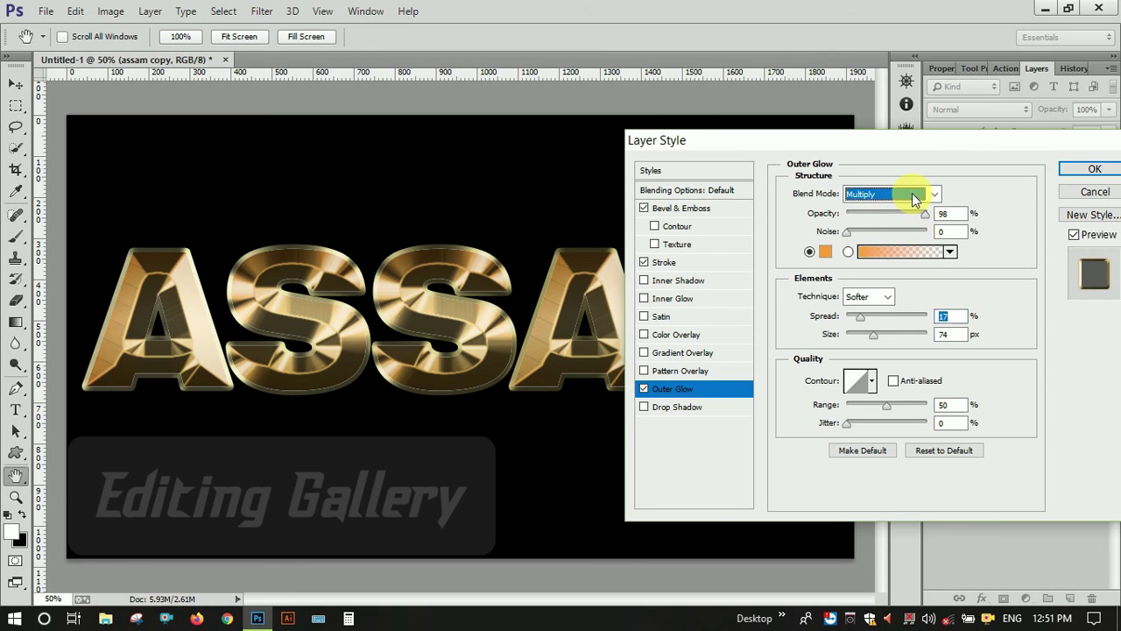
pyautogui.click(870, 342)
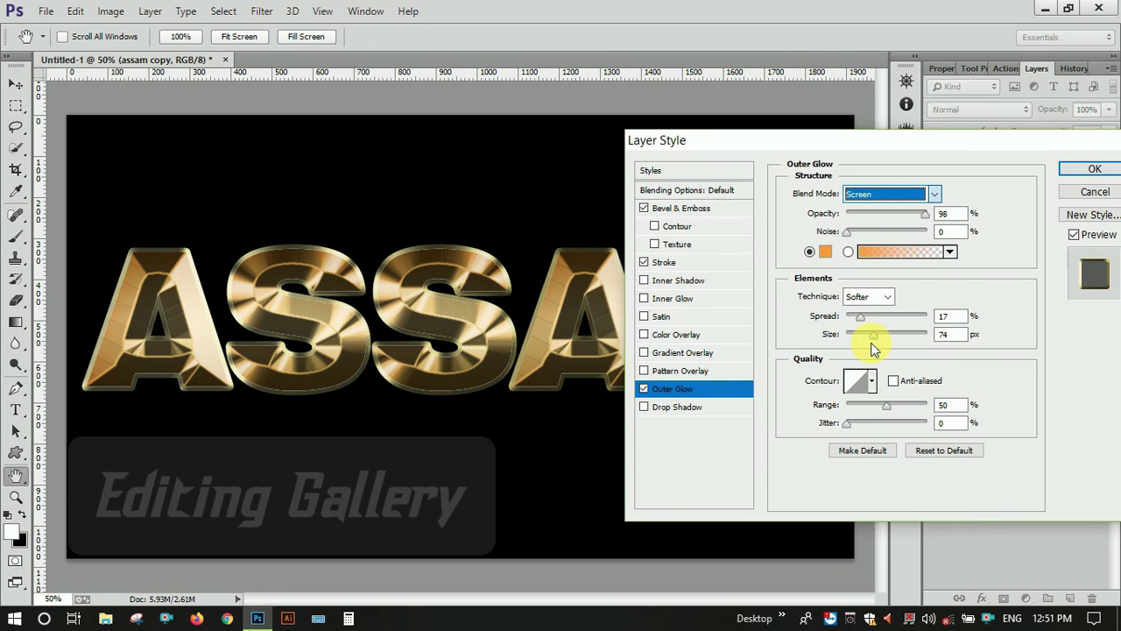
pyautogui.click(953, 317)
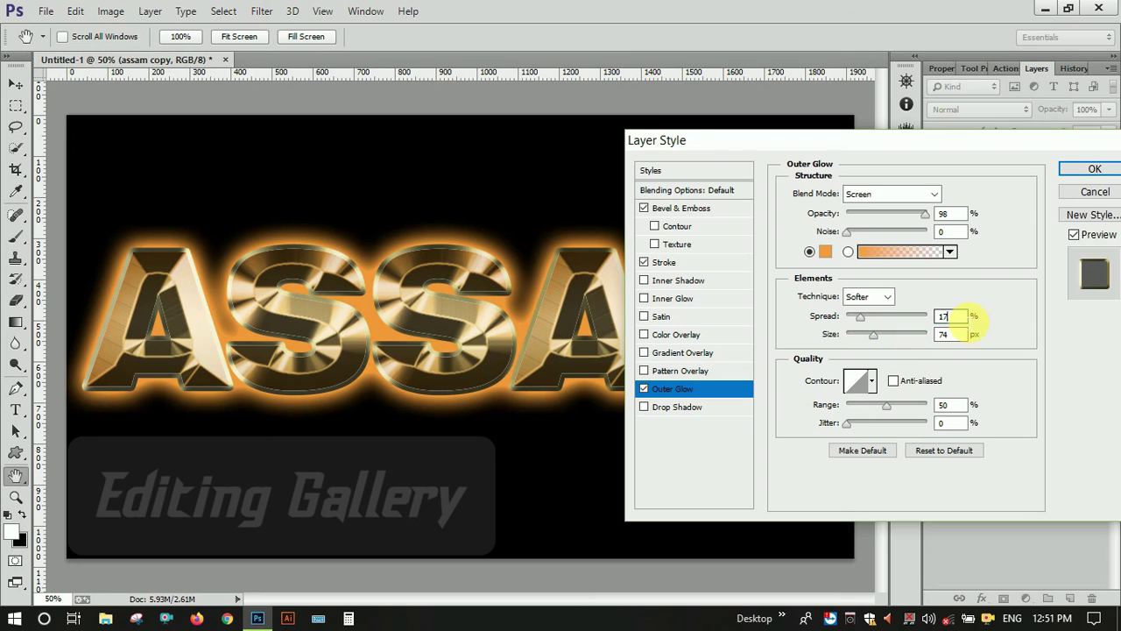
pyautogui.hotkey('shift', 'Down')
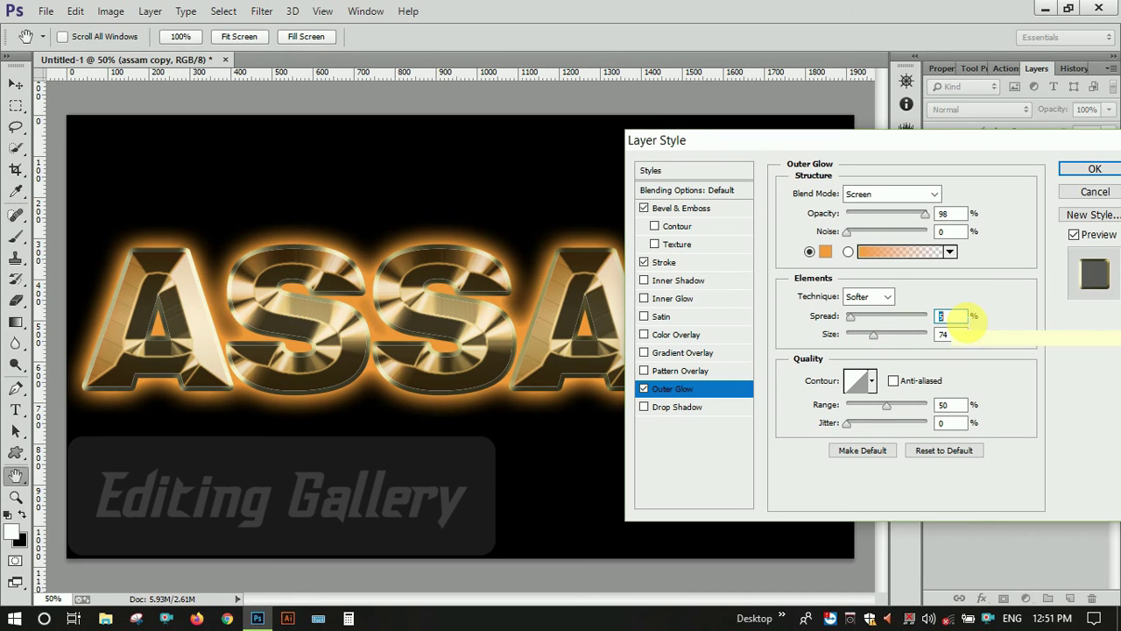
pyautogui.hotkey('shift', 'Down')
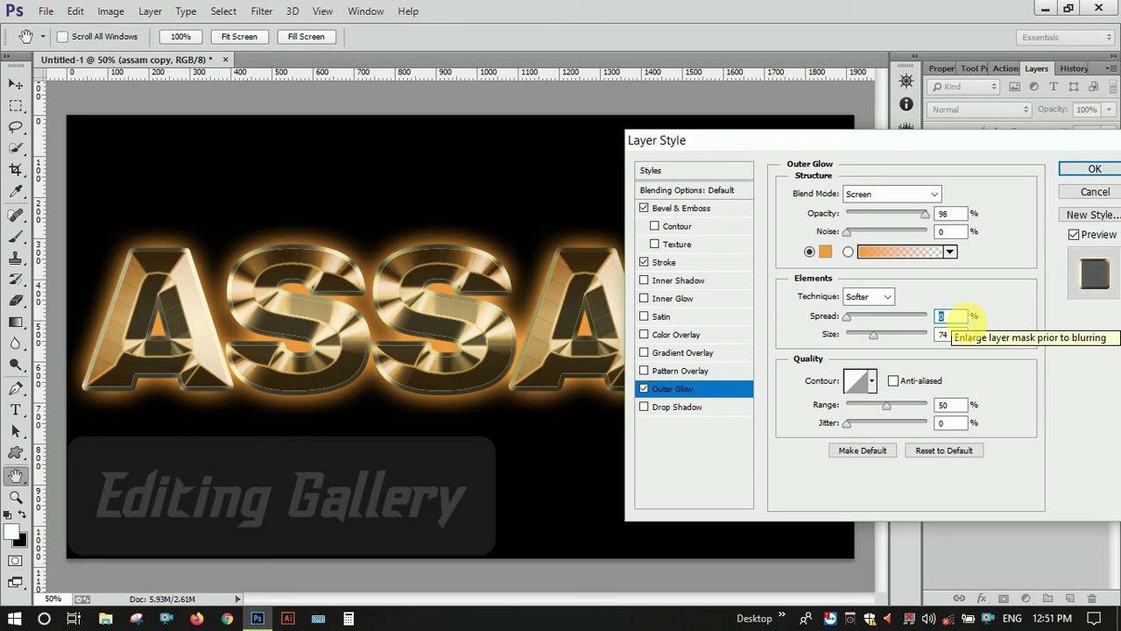
# Widen the glow to 94 px, lower opacity to 34%, and apply the style
pyautogui.click(953, 336)
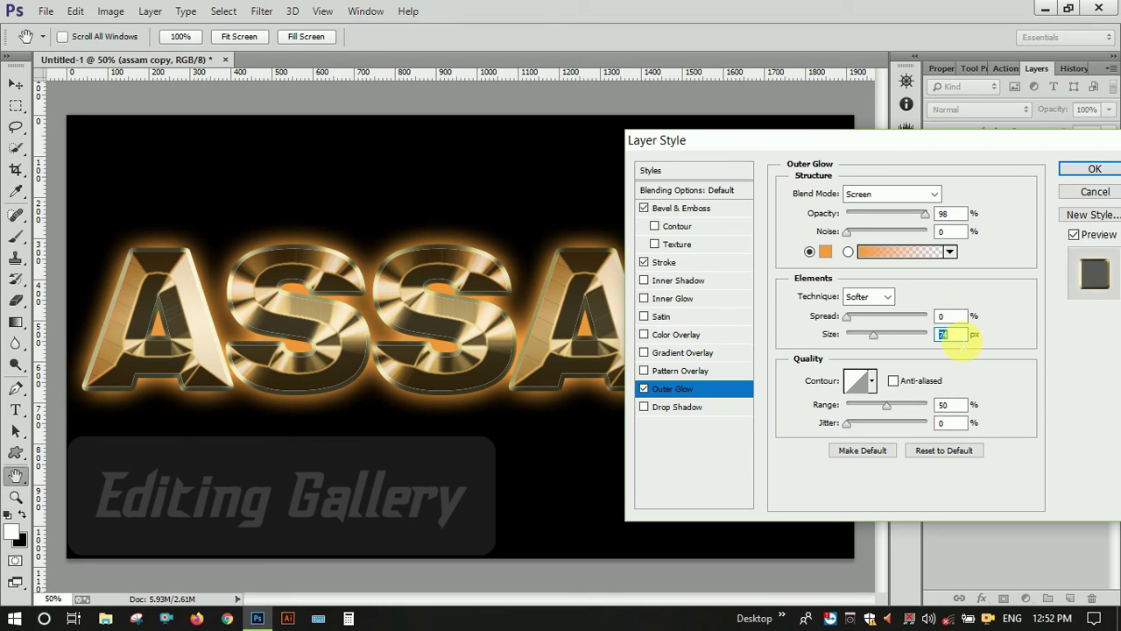
pyautogui.hotkey('shift', 'Up')
pyautogui.hotkey('shift', 'Up')
pyautogui.click(953, 214)
pyautogui.hotkey('shift', 'Down')
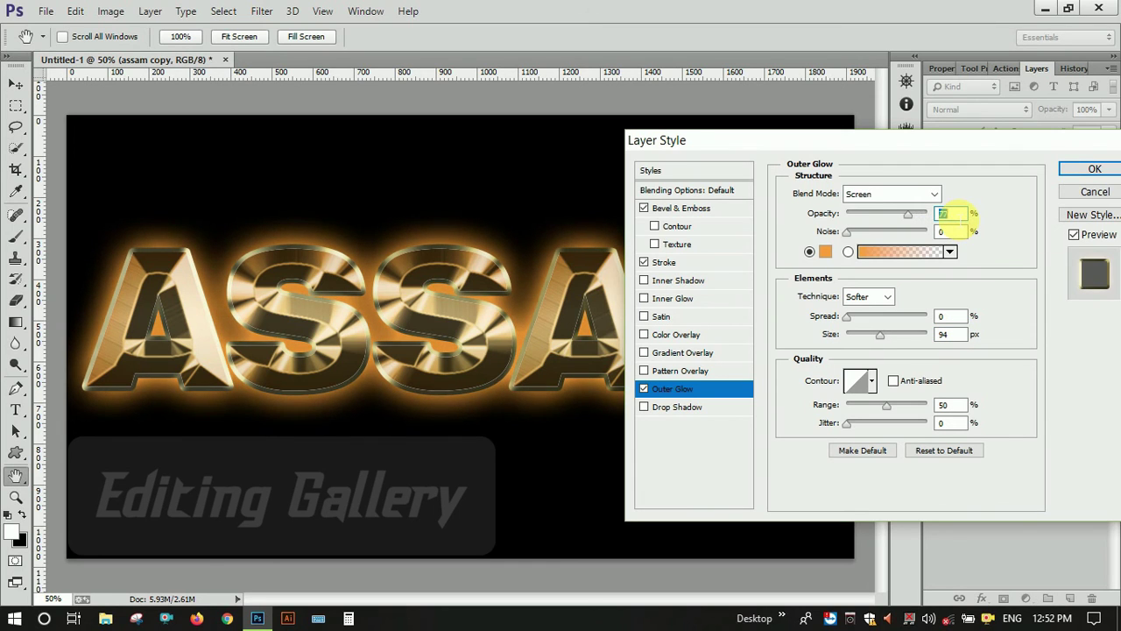
pyautogui.hotkey('shift', 'Down')
pyautogui.hotkey('shift', 'Down')
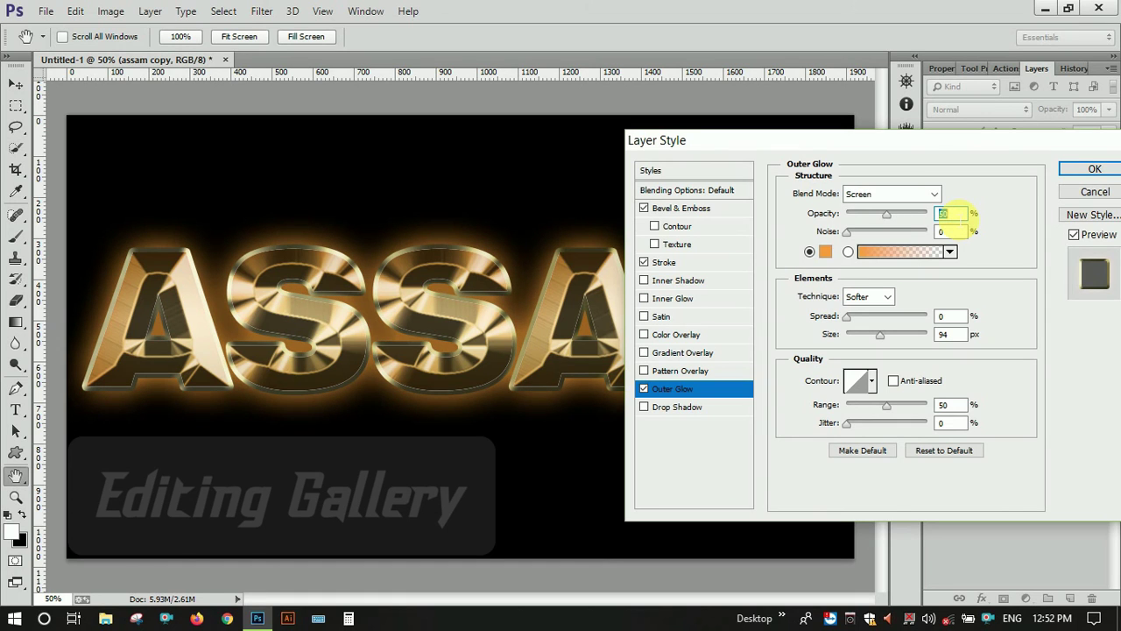
pyautogui.hotkey('shift', 'Down')
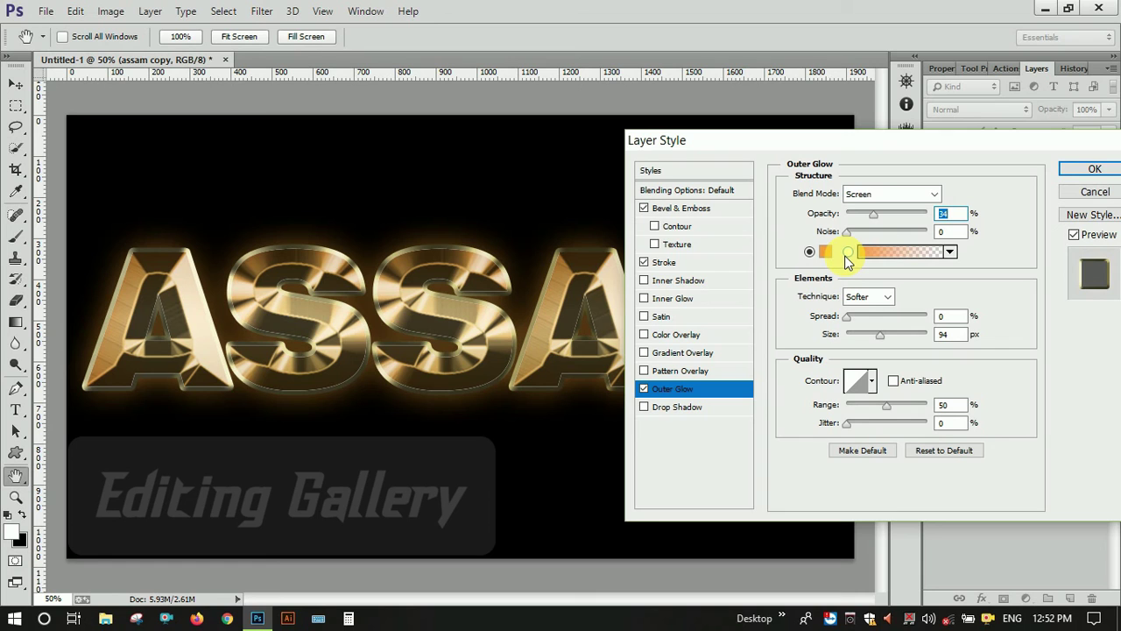
pyautogui.click(1092, 169)
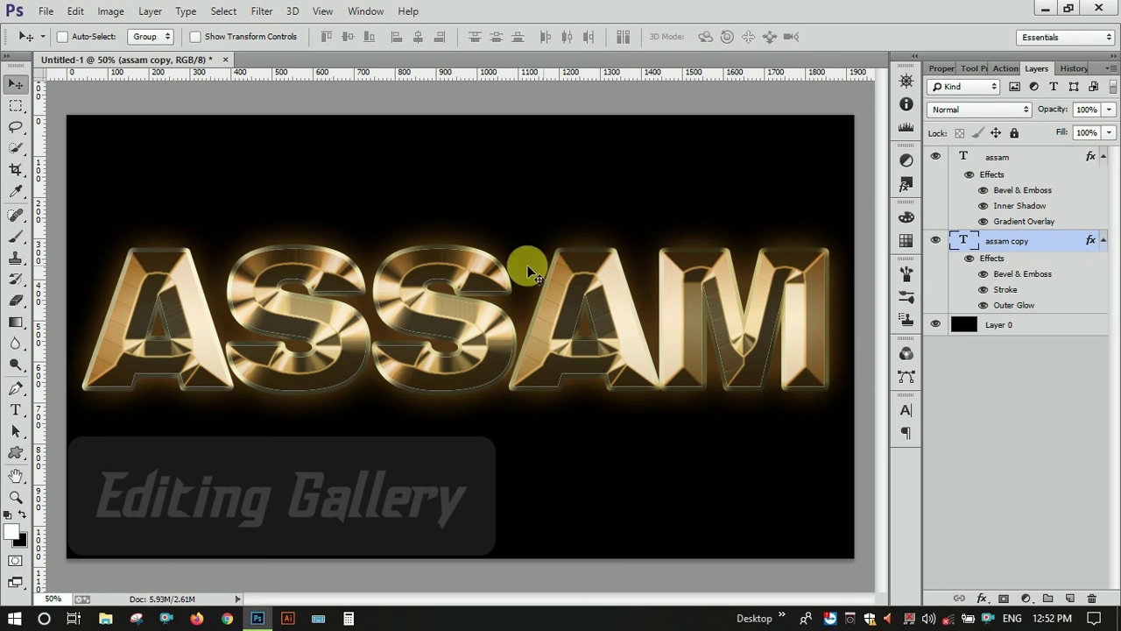
# Add empty Layer 1 above assam, choose the Brush tool, and load Assorted Brushes without replacing
pyautogui.click(1014, 158)
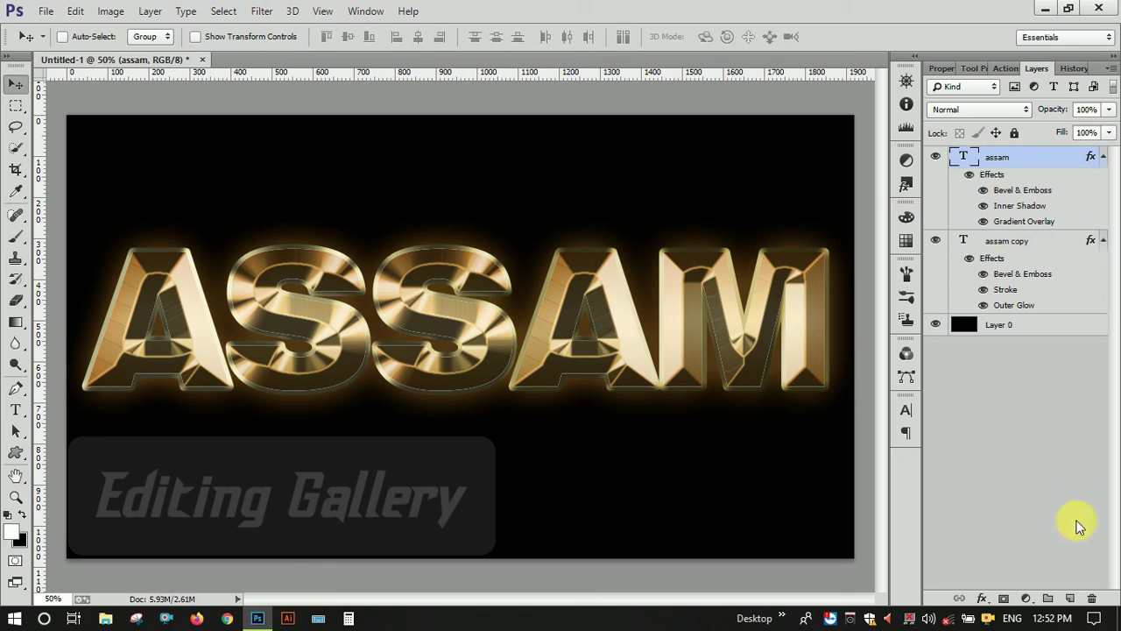
pyautogui.click(1070, 599)
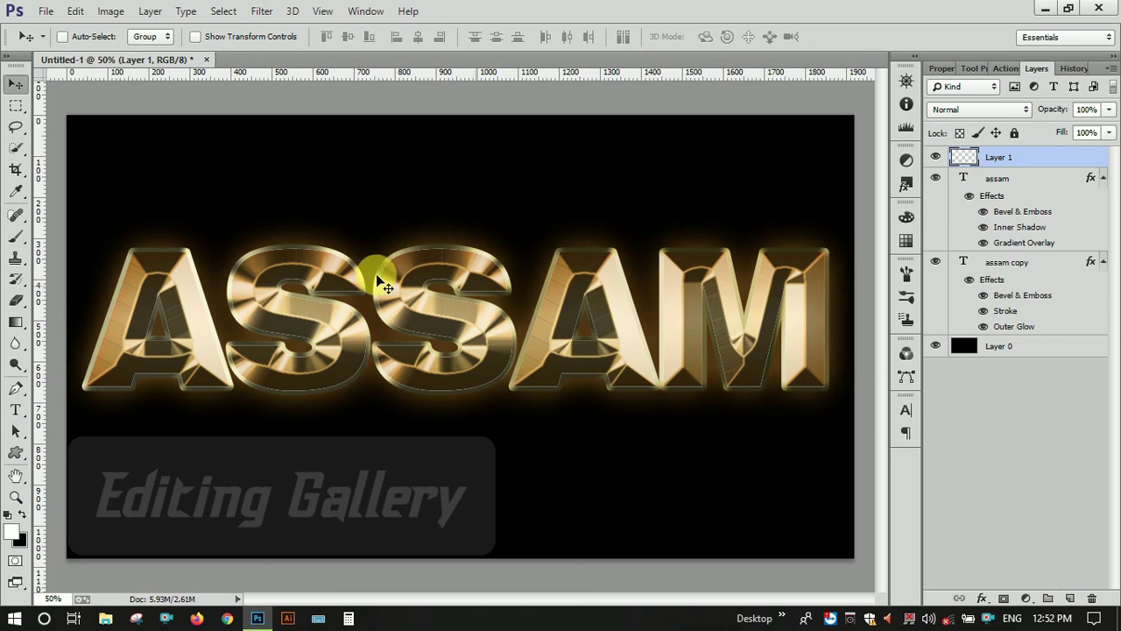
pyautogui.click(16, 236)
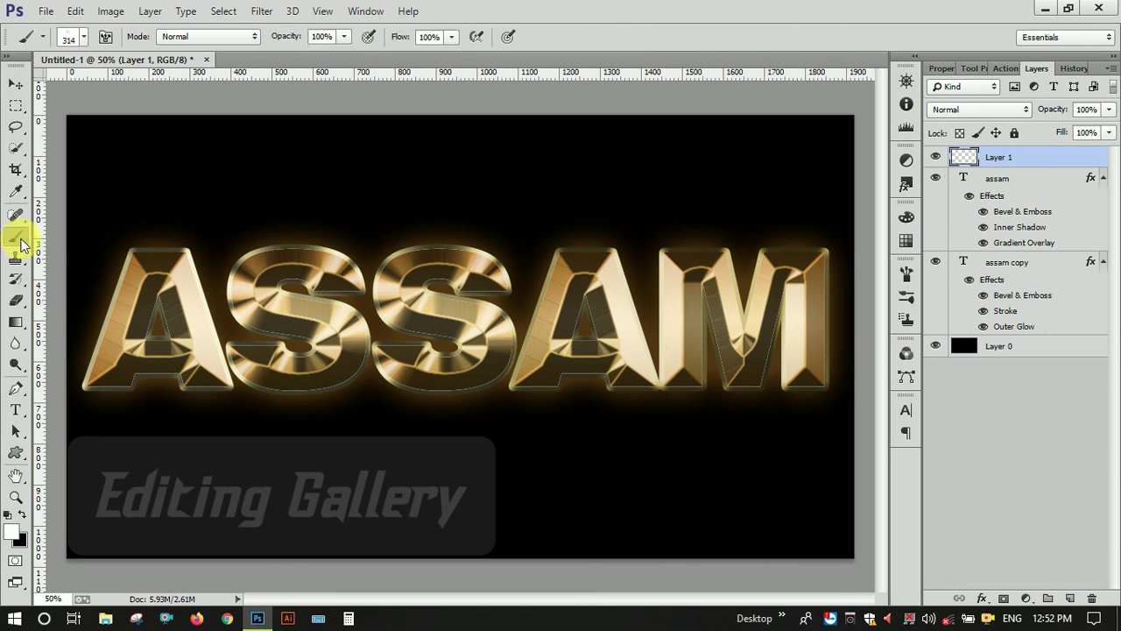
pyautogui.rightClick(525, 235)
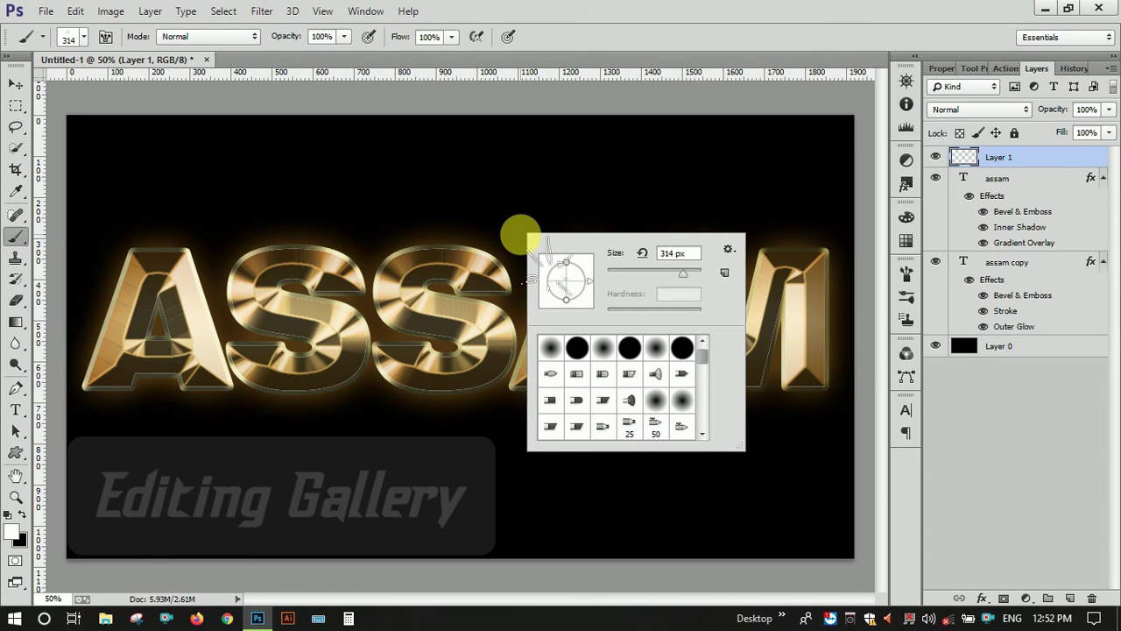
pyautogui.click(727, 251)
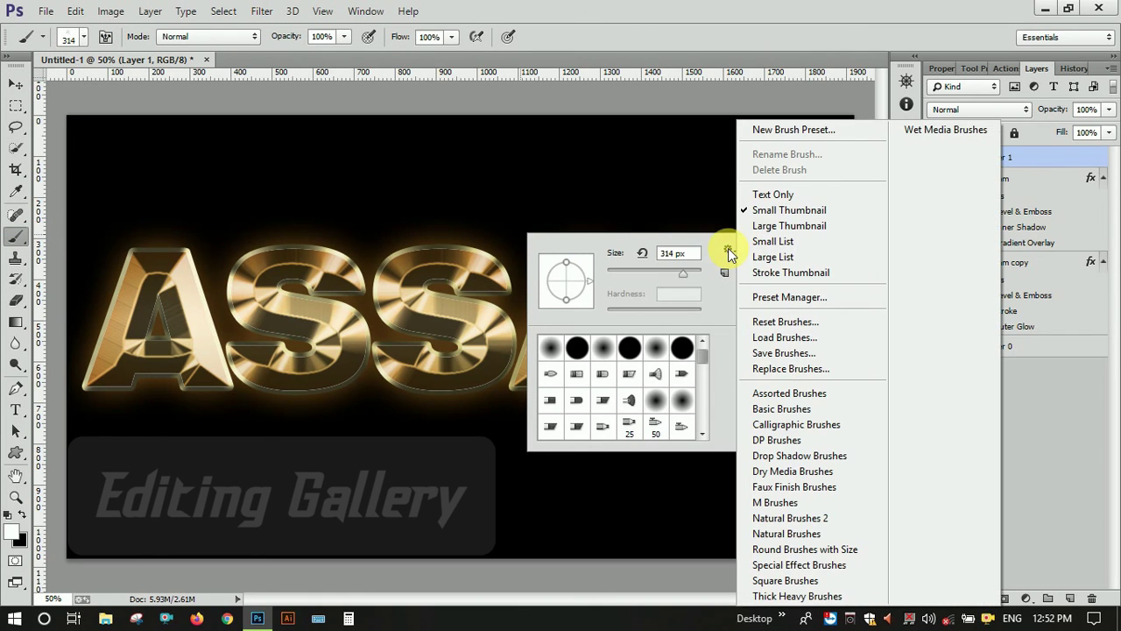
pyautogui.click(791, 392)
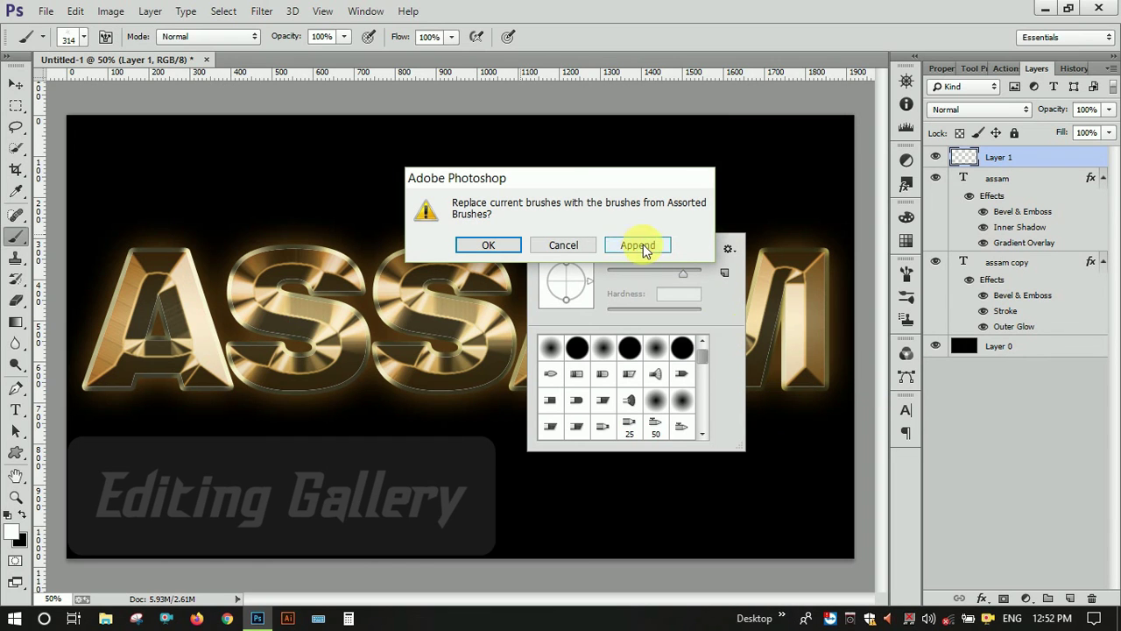
pyautogui.click(569, 246)
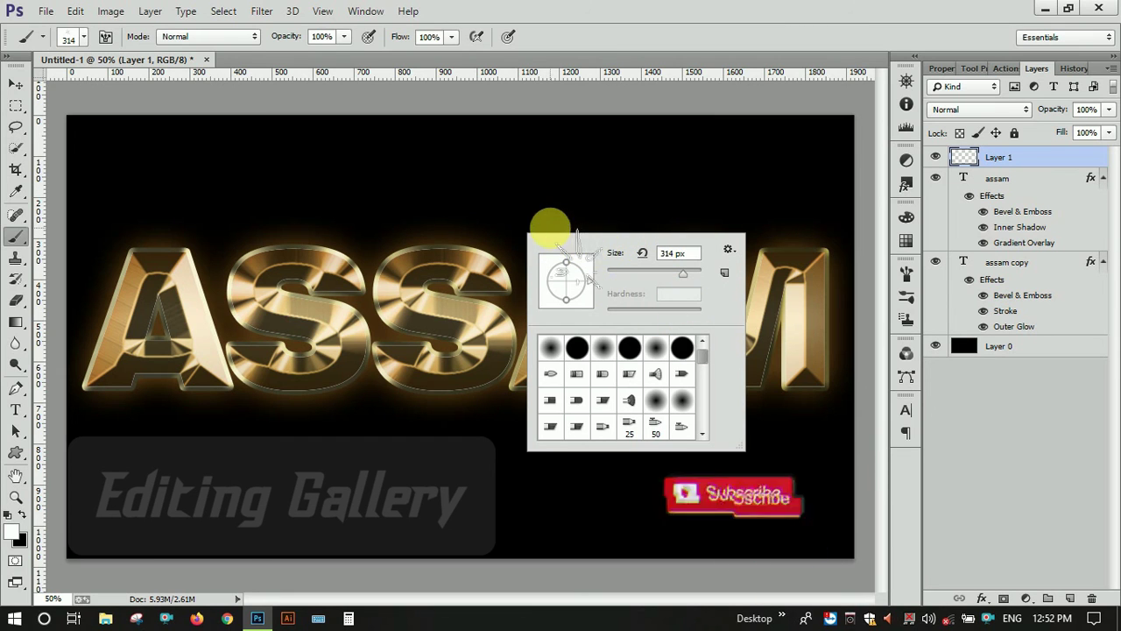
pyautogui.scroll(-2, 684, 392)
# Pick the 90 px cross-shaped sparkle tip near the bottom of the enlarged brush picker
pyautogui.scroll(-2, 683, 391)
pyautogui.scroll(-1, 683, 392)
pyautogui.scroll(-2, 683, 391)
pyautogui.scroll(-2, 683, 392)
pyautogui.scroll(-2, 683, 391)
pyautogui.scroll(-2, 683, 391)
pyautogui.scroll(-2, 683, 392)
pyautogui.scroll(-2, 683, 391)
pyautogui.scroll(-2, 683, 391)
pyautogui.scroll(-2, 683, 391)
pyautogui.scroll(-2, 683, 392)
pyautogui.scroll(-2, 683, 392)
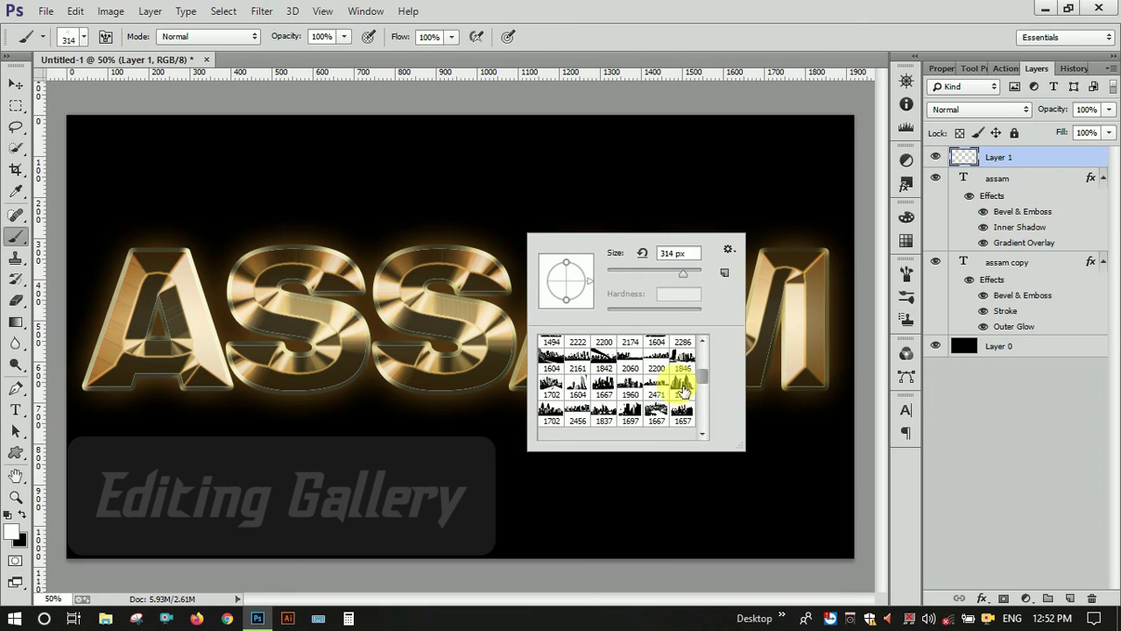
pyautogui.scroll(-2, 683, 391)
pyautogui.moveTo(749, 454); pyautogui.dragTo(909, 566)
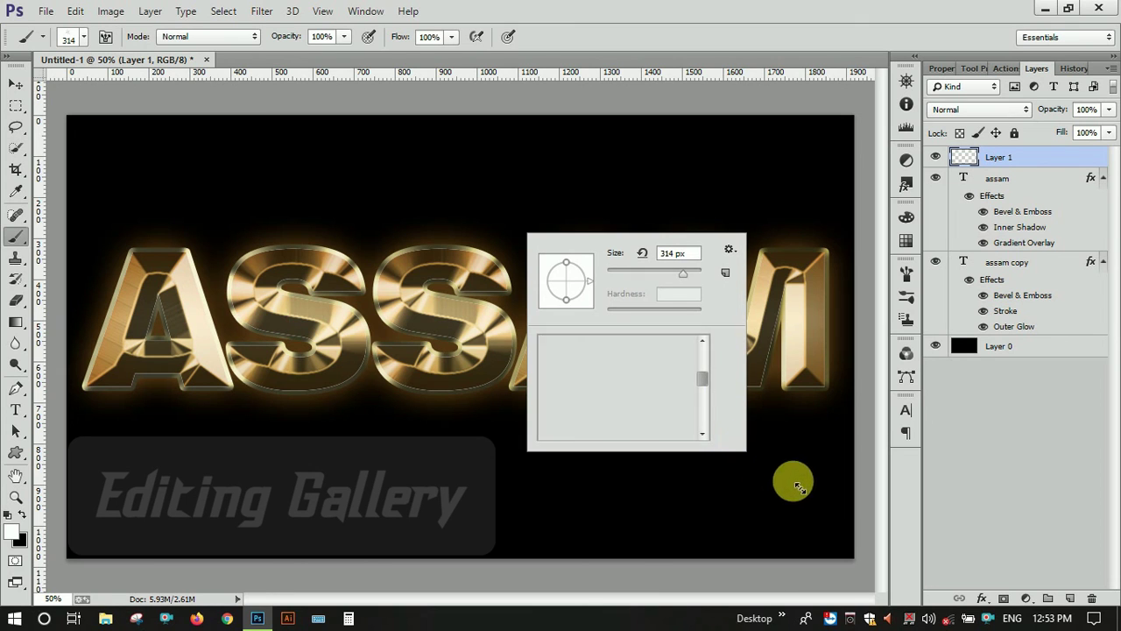
pyautogui.moveTo(909, 565); pyautogui.dragTo(827, 545)
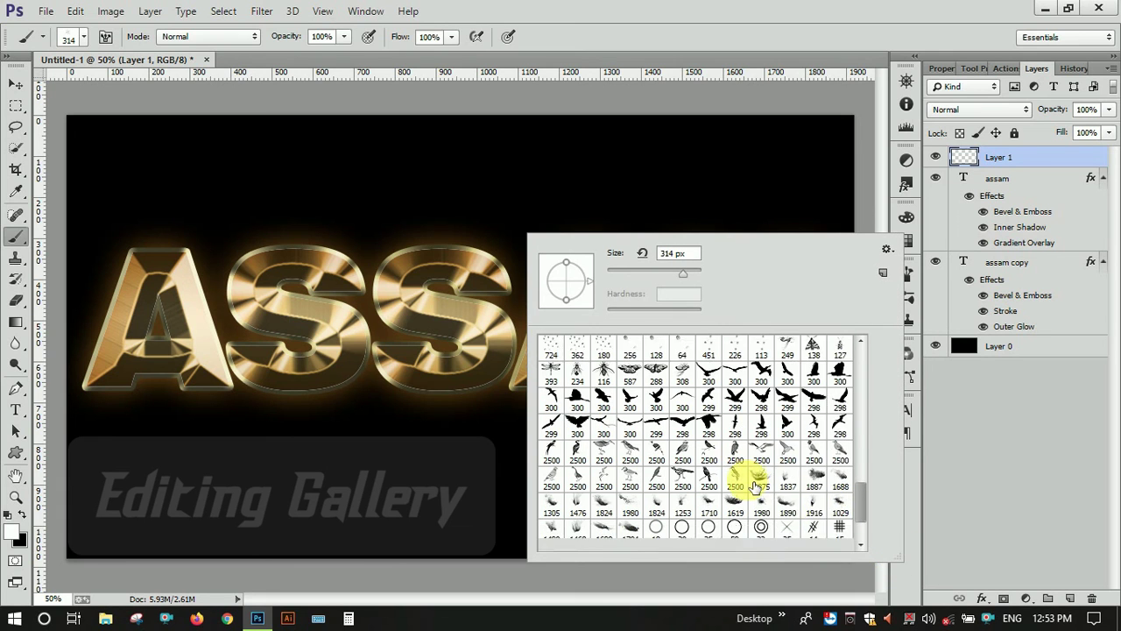
pyautogui.scroll(-2, 758, 487)
pyautogui.scroll(-1, 759, 487)
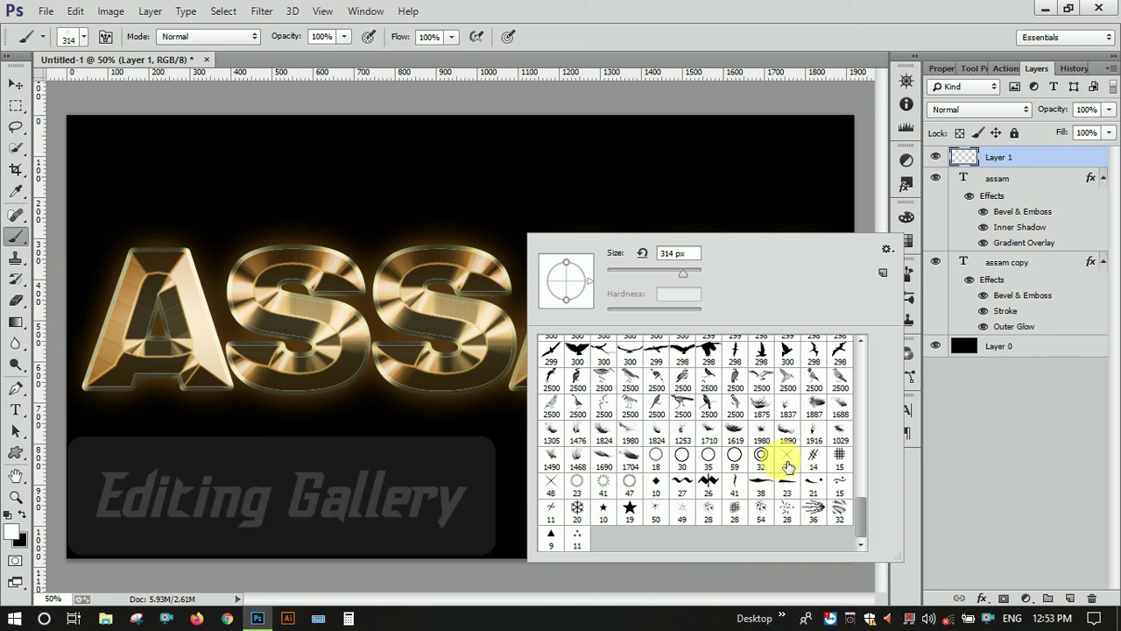
pyautogui.doubleClick(554, 491)
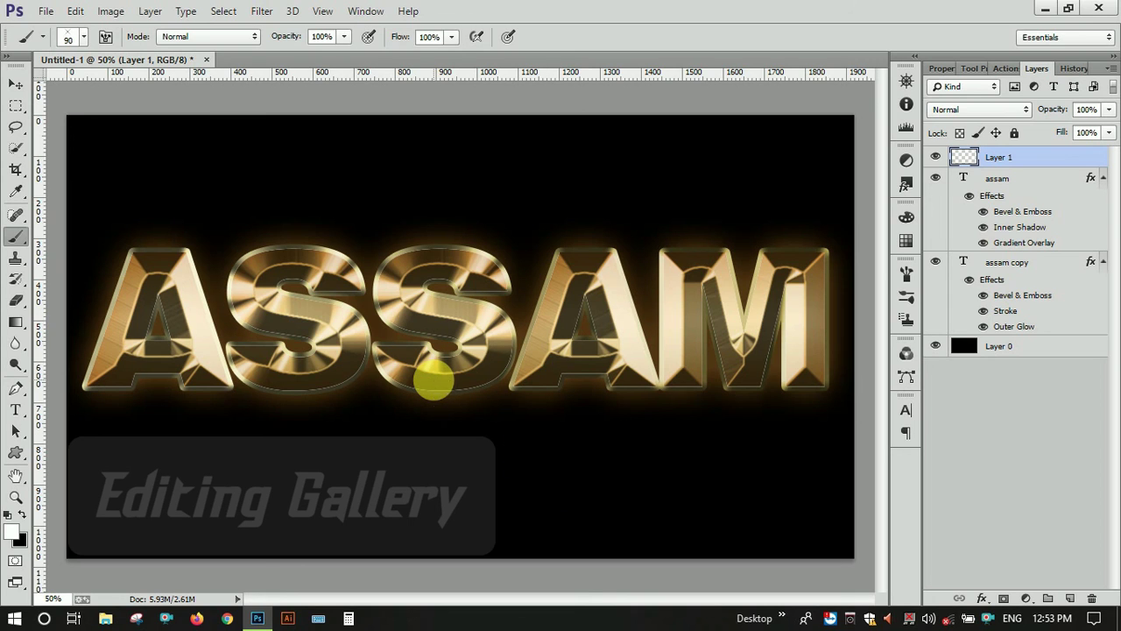
# Enlarge the brush, stamp sparkles atop A, S, S, A and M, then minimize Photoshop
pyautogui.press(']')
pyautogui.press(']')
pyautogui.press(']')
pyautogui.press(']')
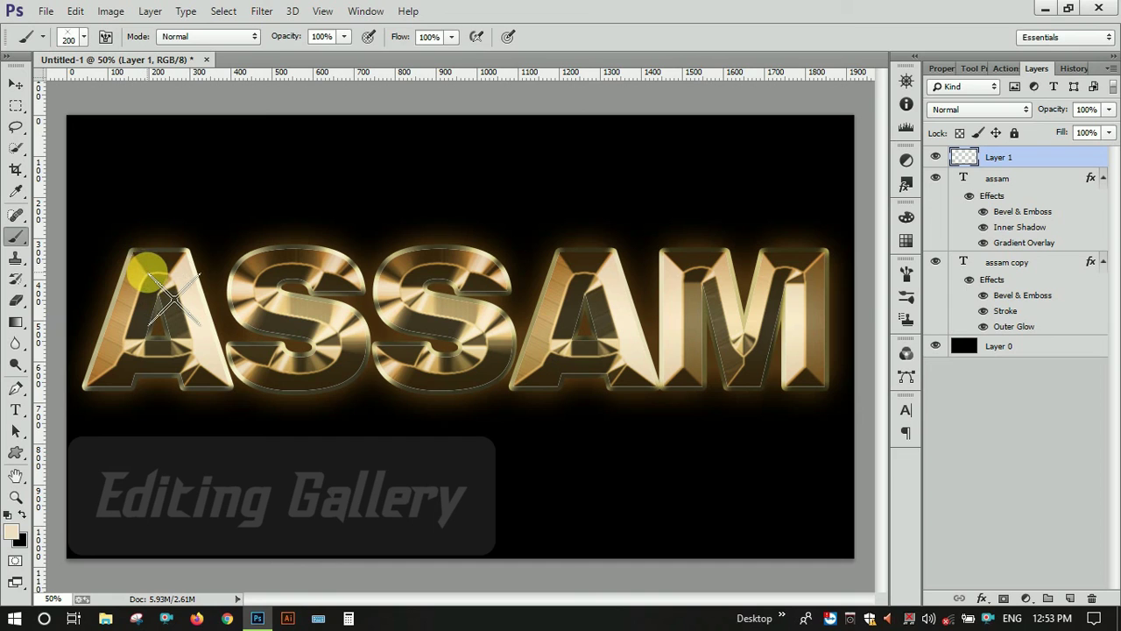
pyautogui.click(147, 266)
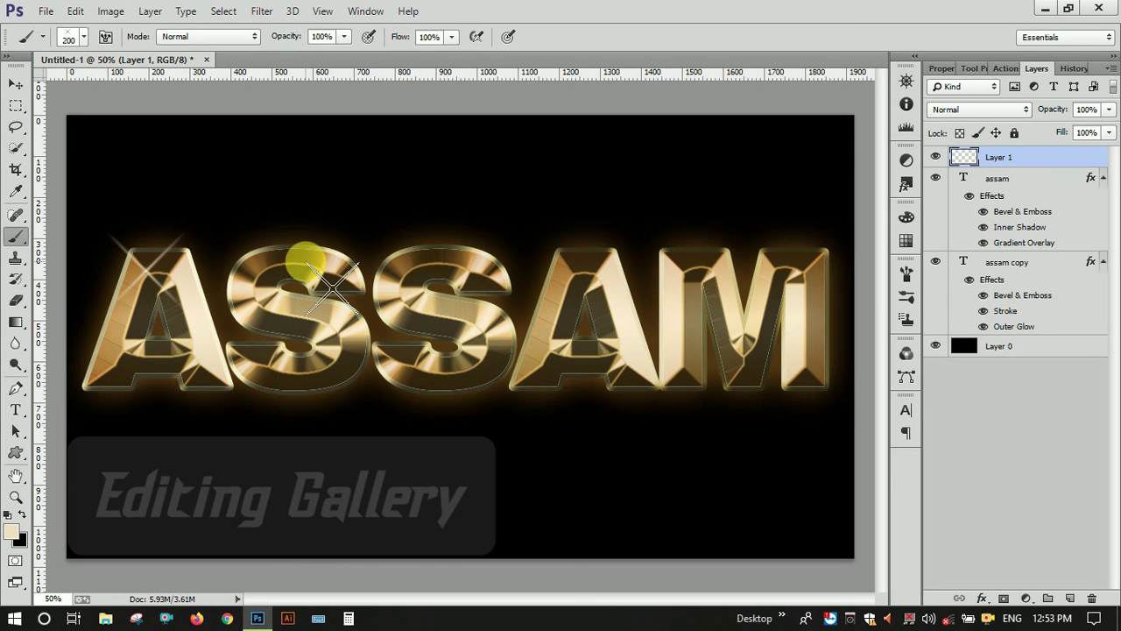
pyautogui.click(259, 288)
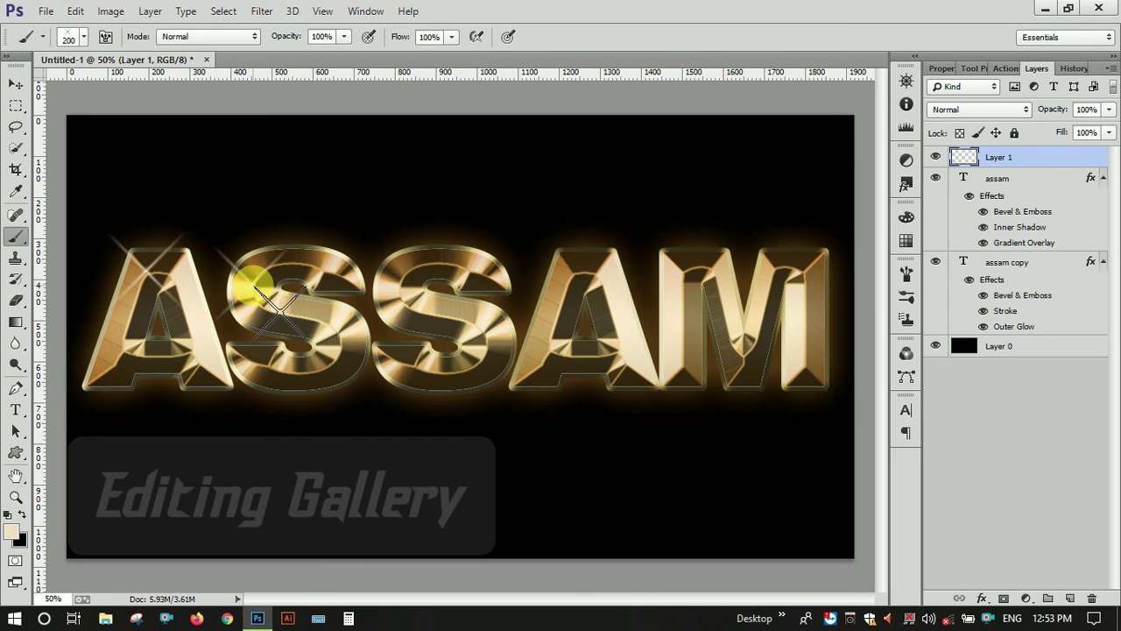
pyautogui.click(399, 267)
pyautogui.click(583, 285)
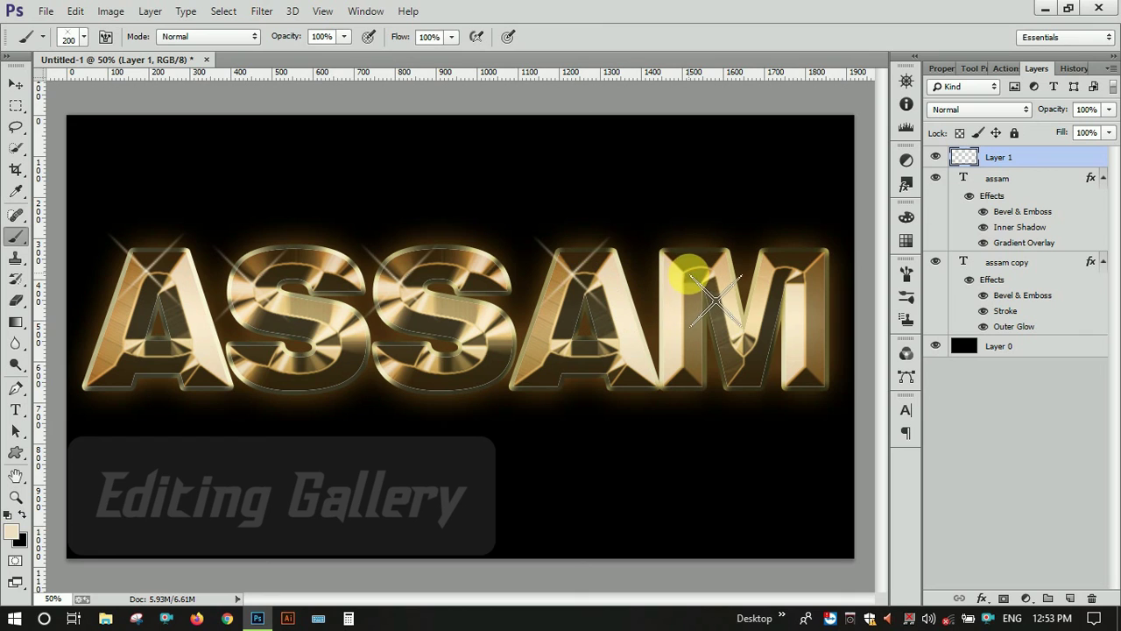
pyautogui.click(703, 267)
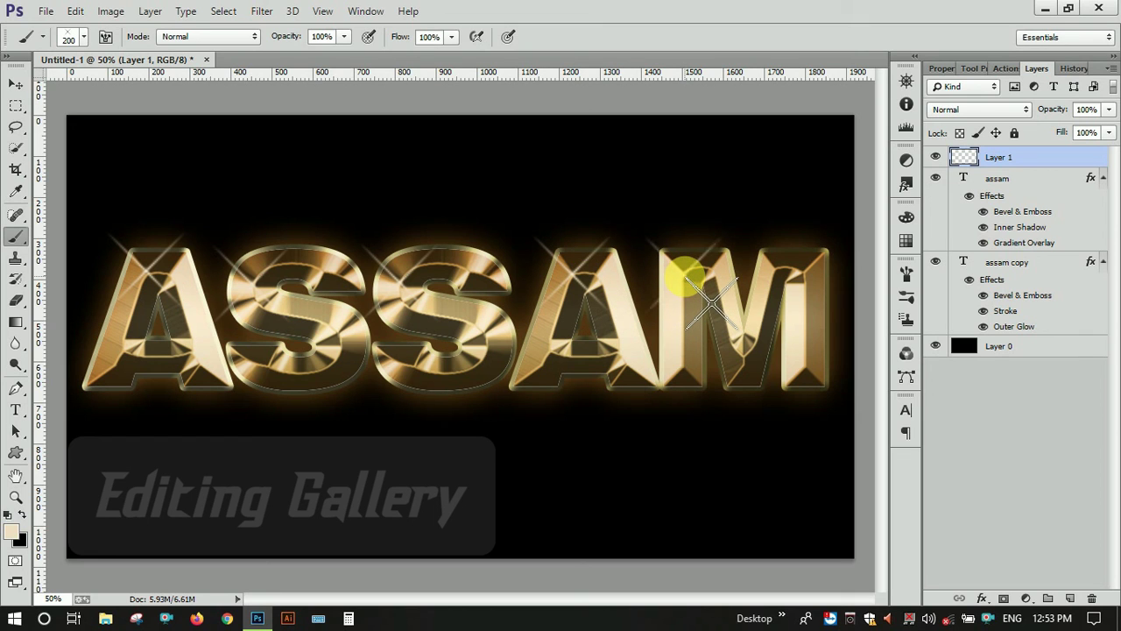
pyautogui.click(778, 274)
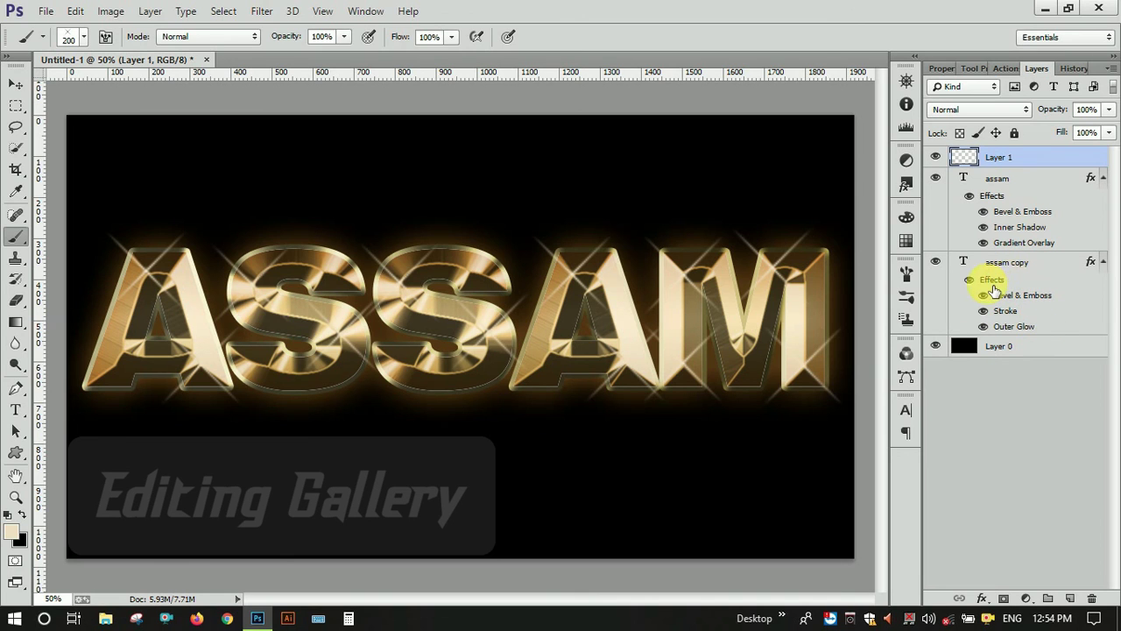
pyautogui.click(258, 618)
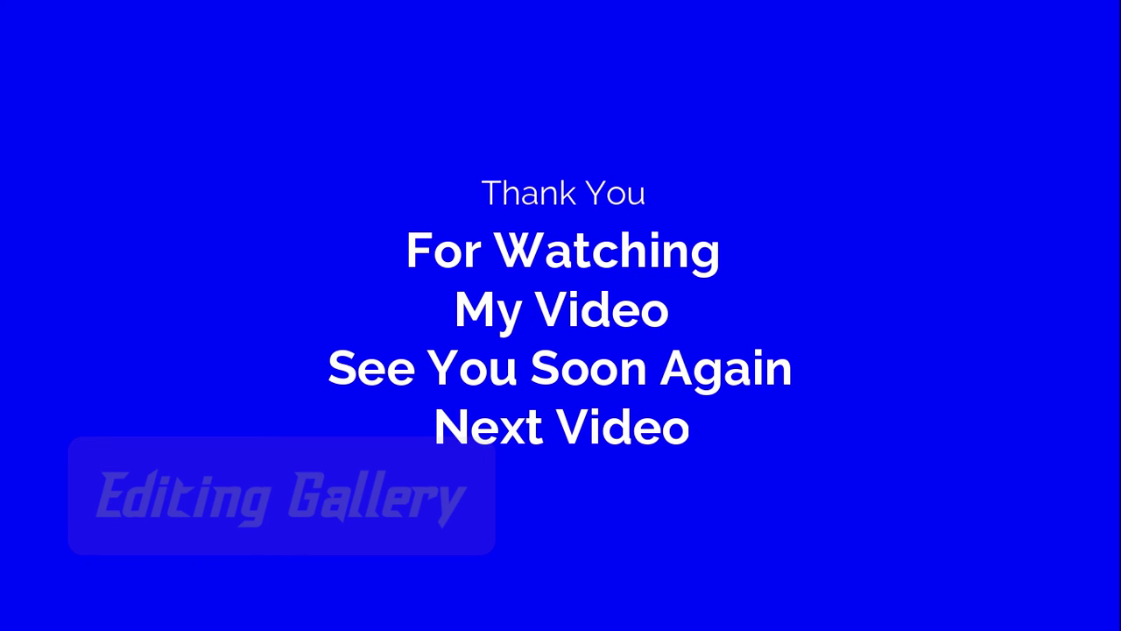